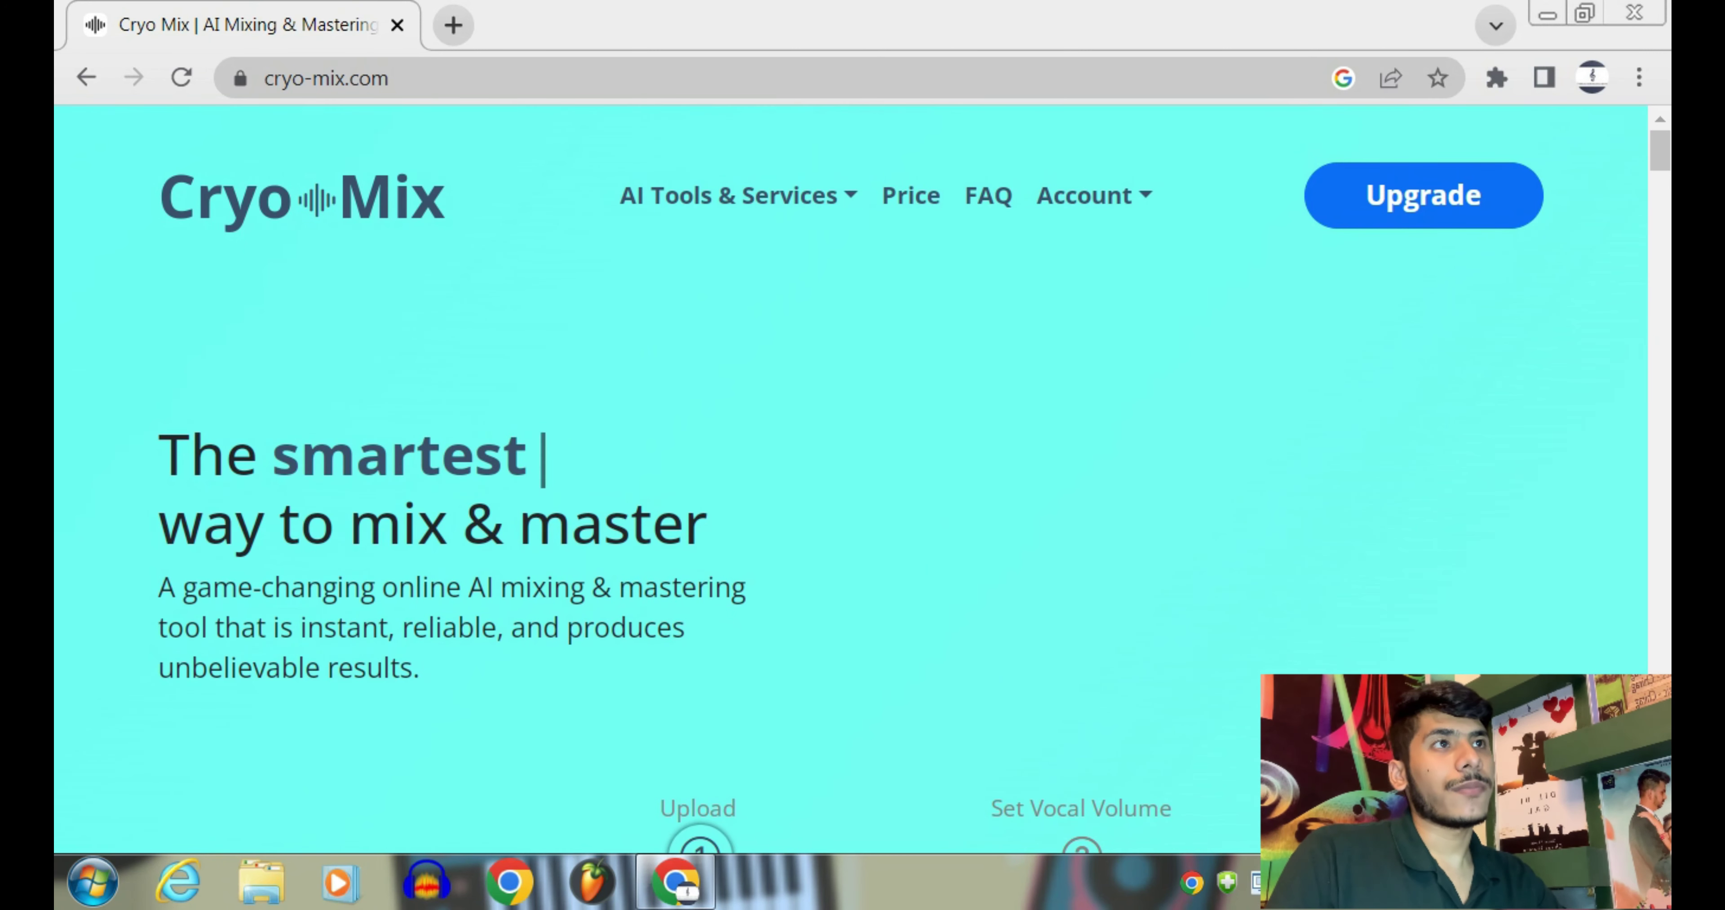
Highlight the headline and tagline text, then clear the selection
{"action": "left_click_drag", "start_coordinate": [158, 455], "coordinate": [745, 589]}
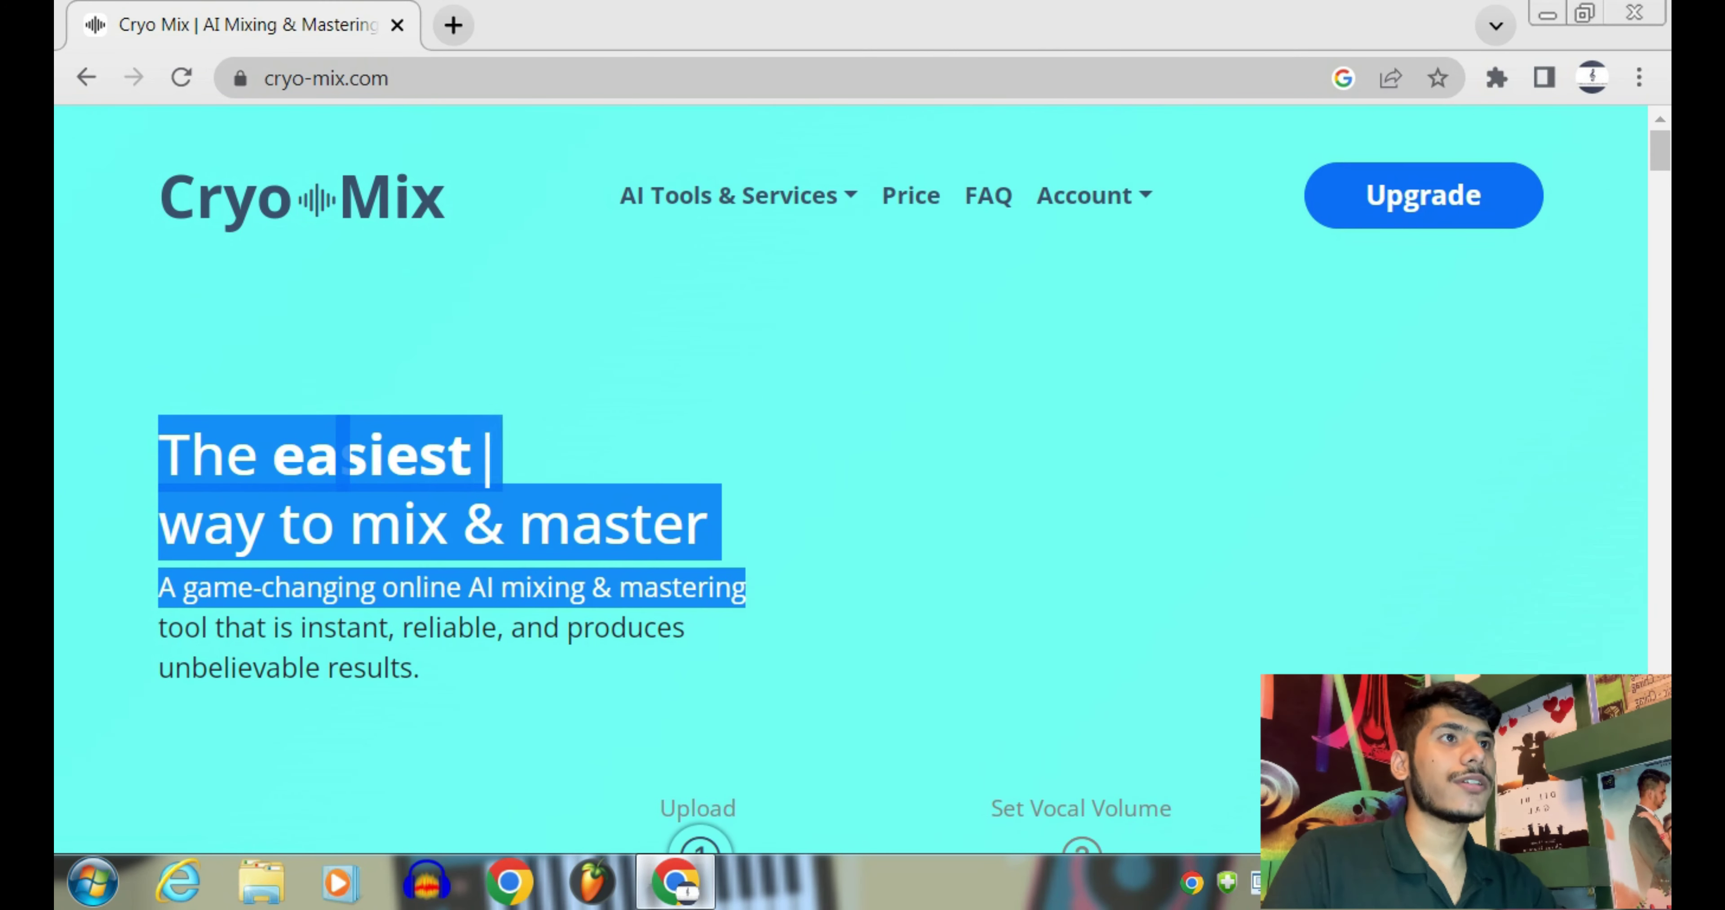
{"action": "left_click_drag", "start_coordinate": [745, 589], "coordinate": [420, 669]}
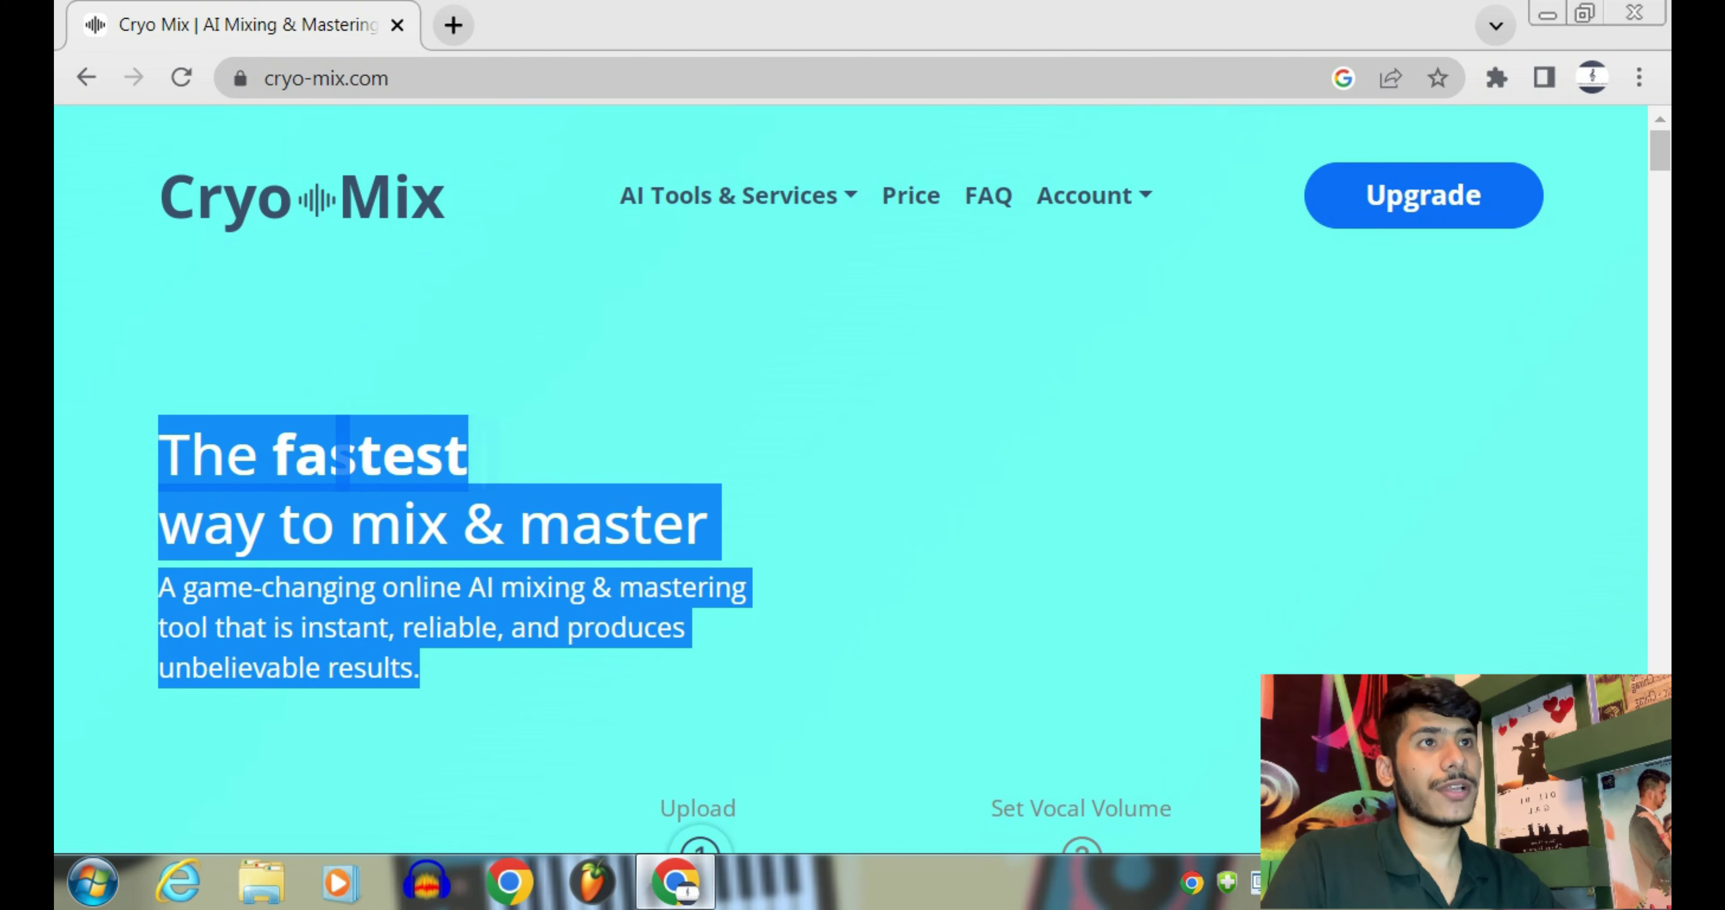
{"action": "left_click", "coordinate": [420, 669]}
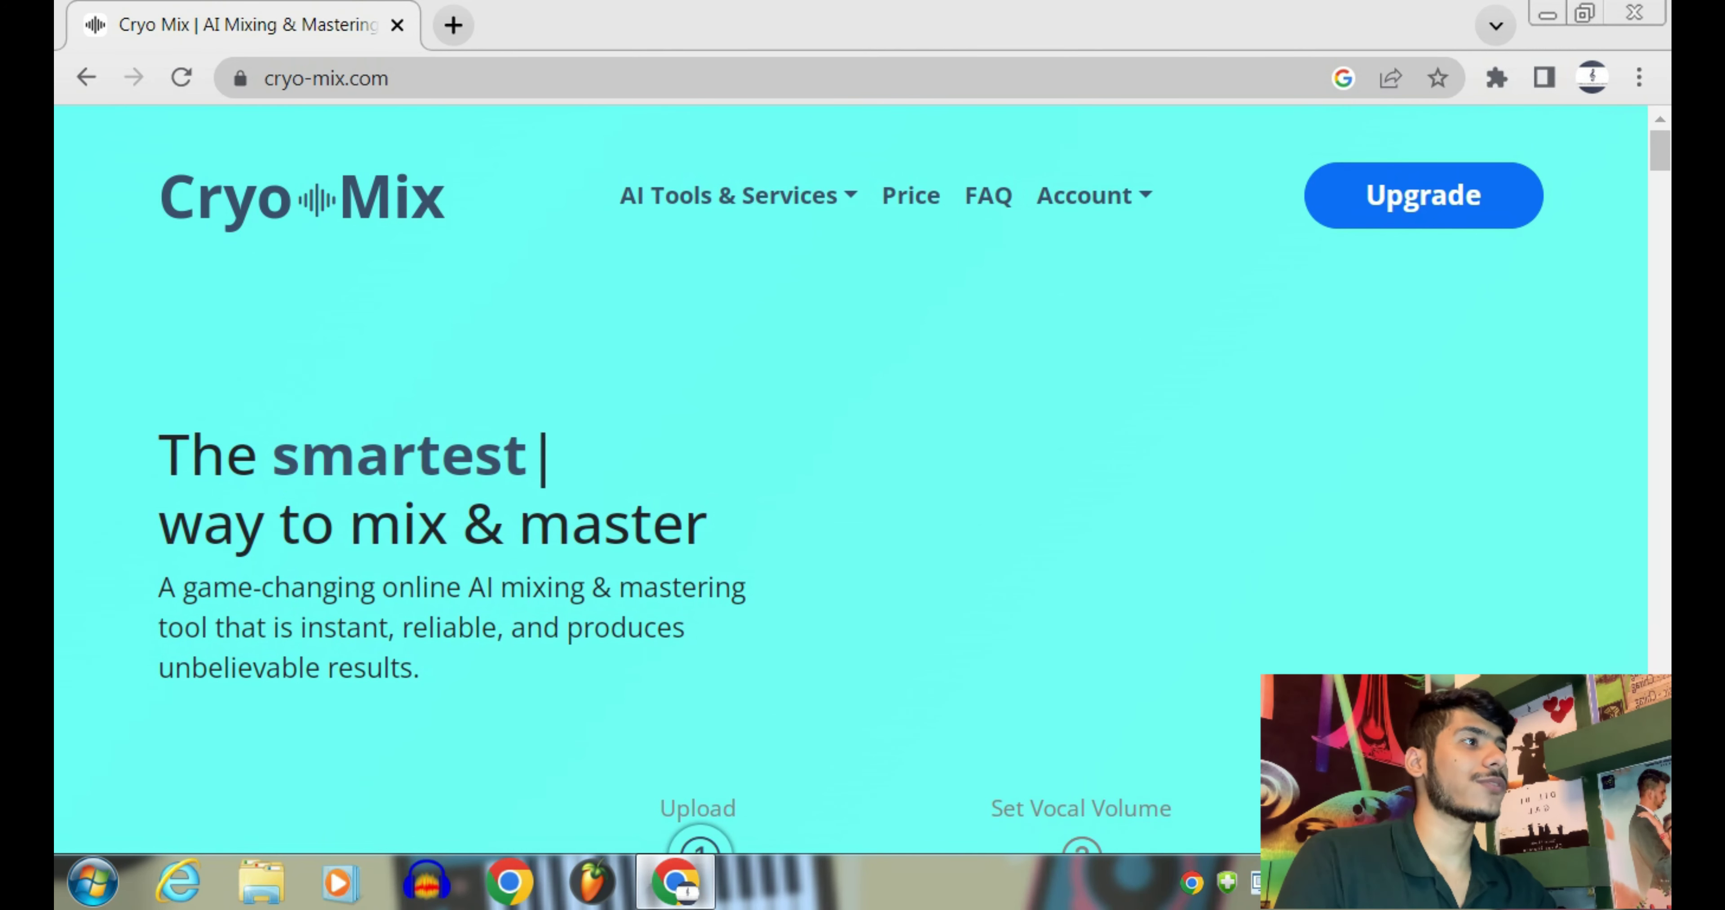
Scroll down to the Upload step with the beat and lead vocal drop zones
{"action": "scroll", "coordinate": [850, 468], "scroll_direction": "down", "scroll_amount": 2}
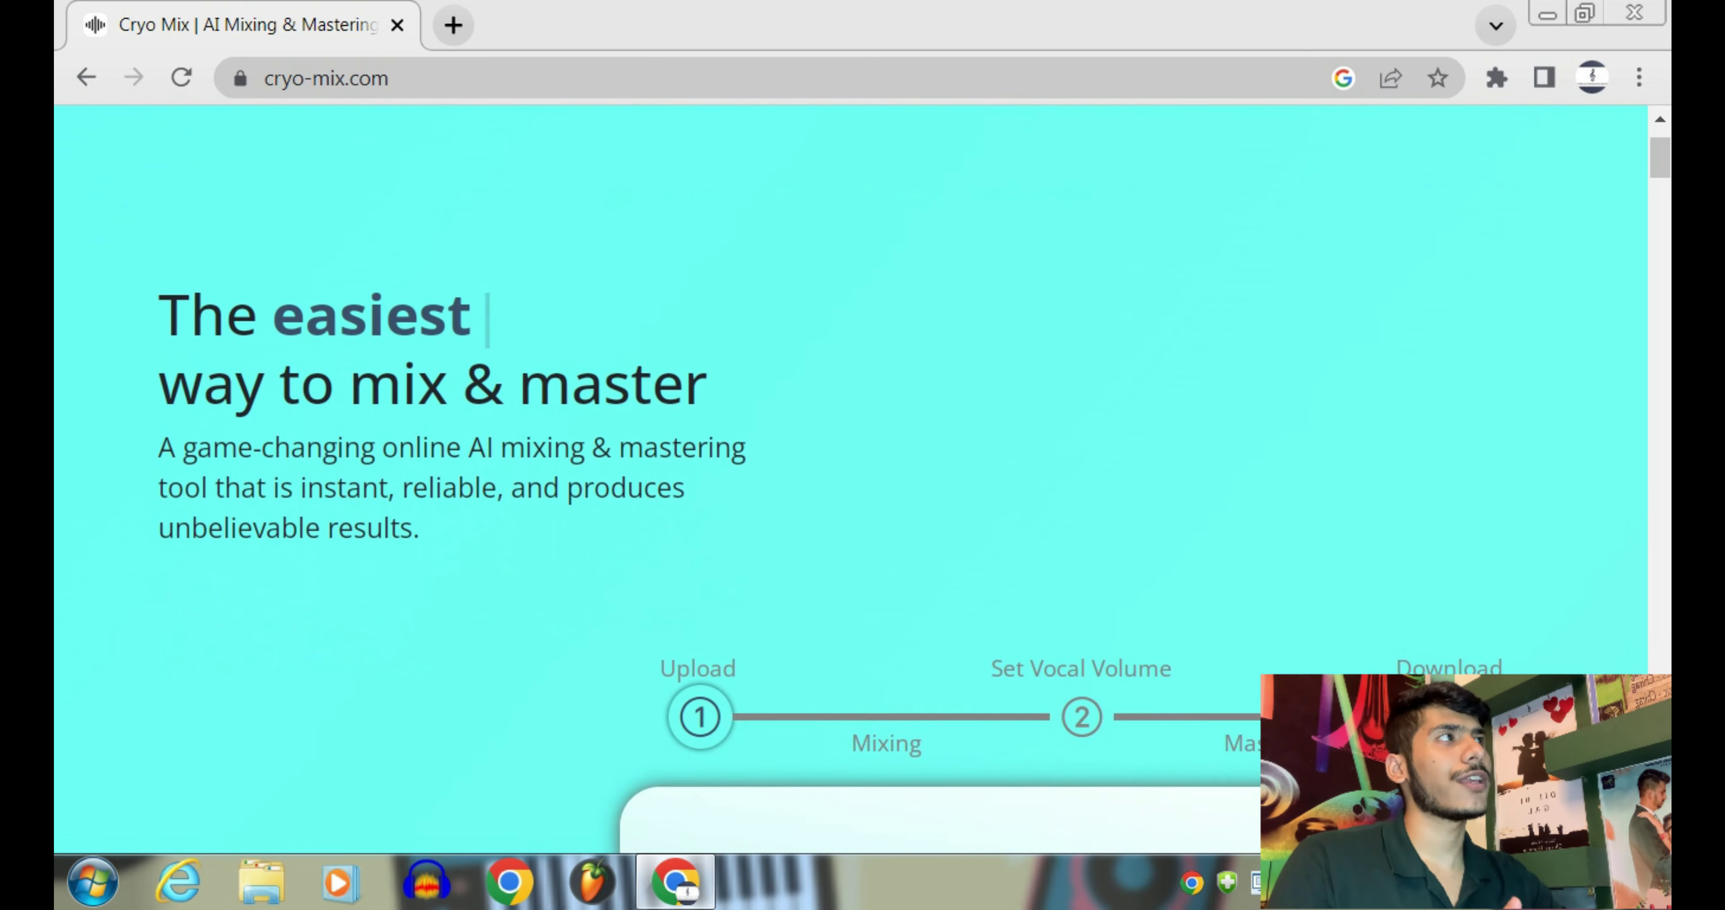
{"action": "scroll", "coordinate": [851, 469], "scroll_direction": "up", "scroll_amount": 2}
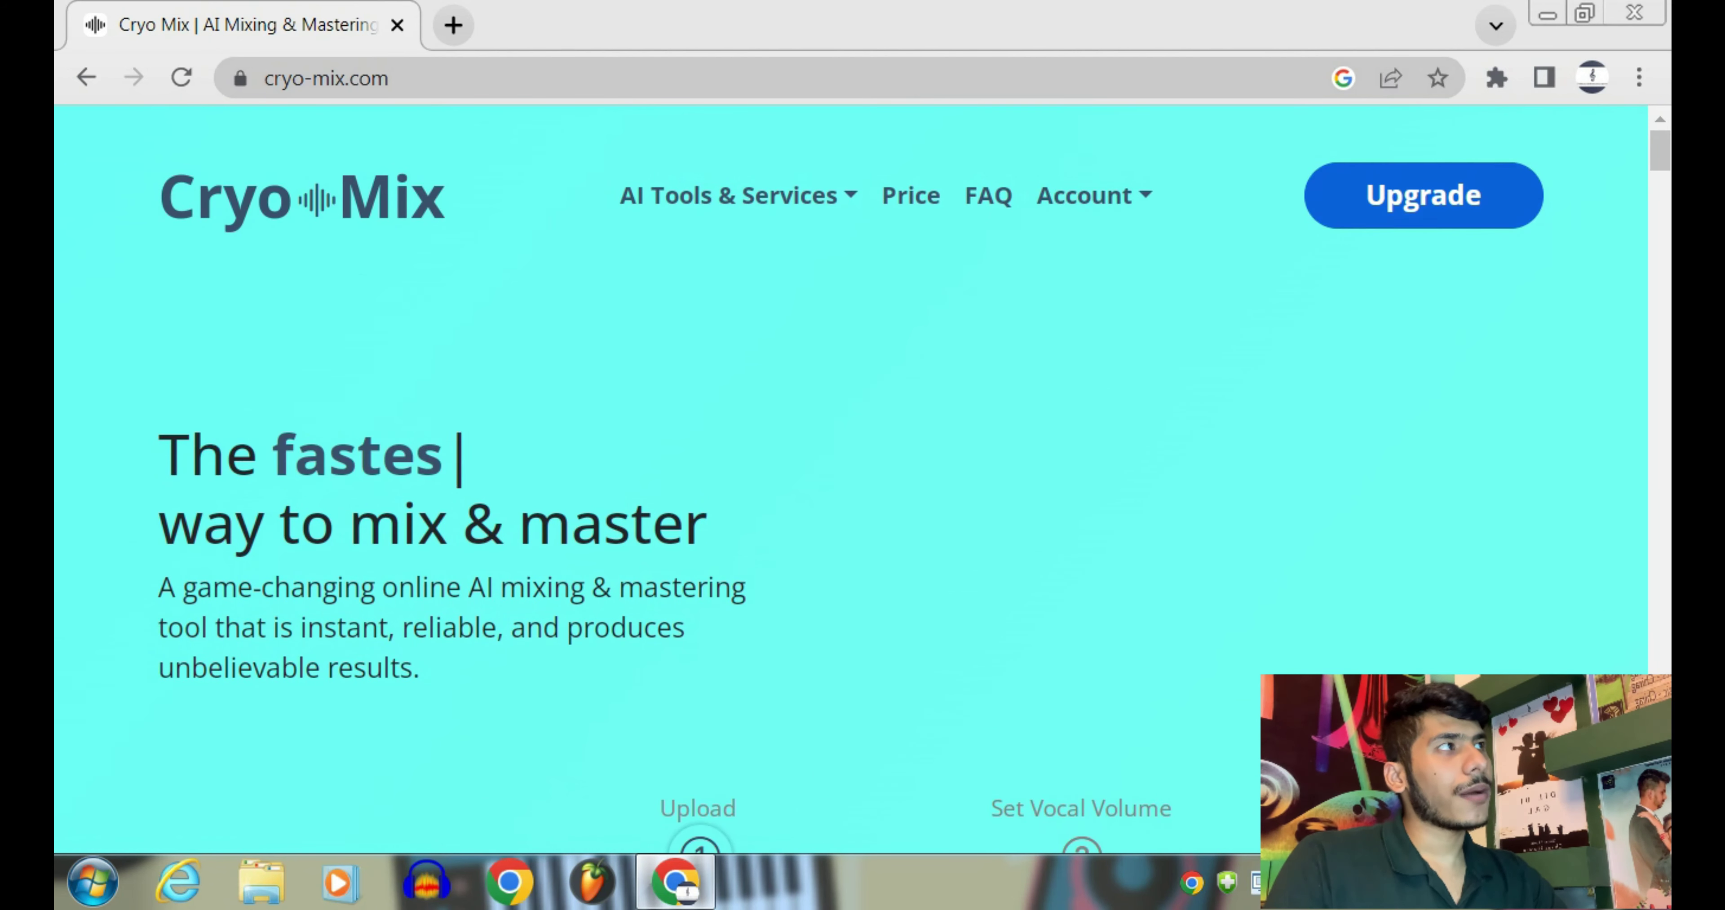
{"action": "scroll", "coordinate": [851, 468], "scroll_direction": "down", "scroll_amount": 2}
{"action": "scroll", "coordinate": [850, 469], "scroll_direction": "down", "scroll_amount": 2}
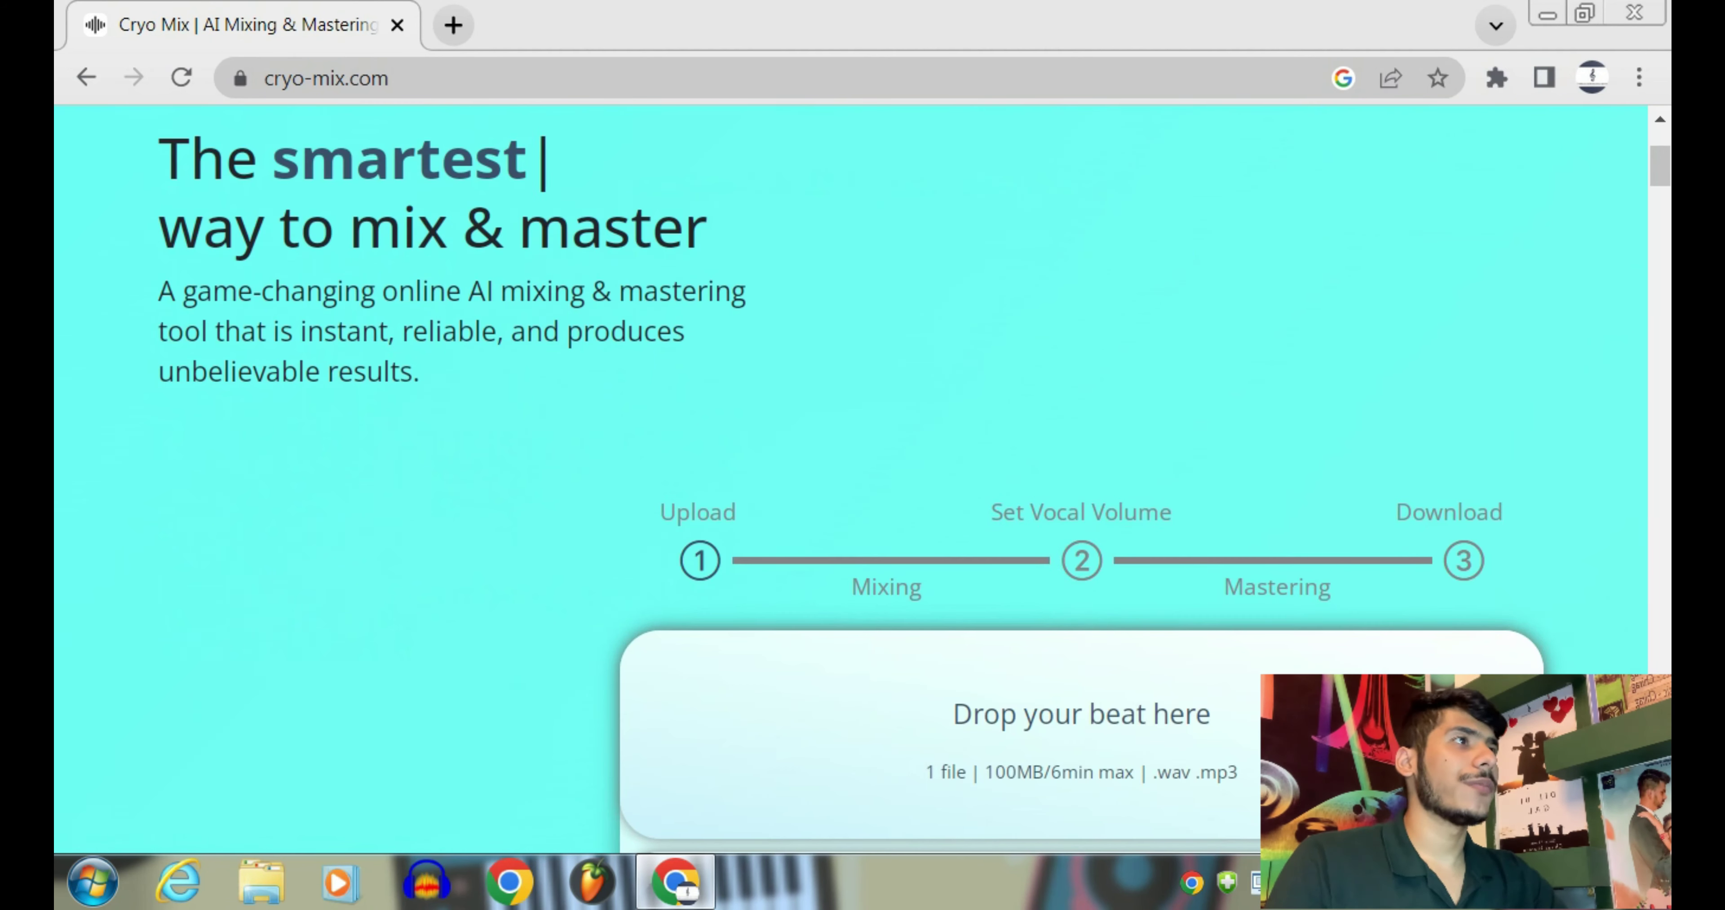
{"action": "scroll", "coordinate": [850, 469], "scroll_direction": "down", "scroll_amount": 2}
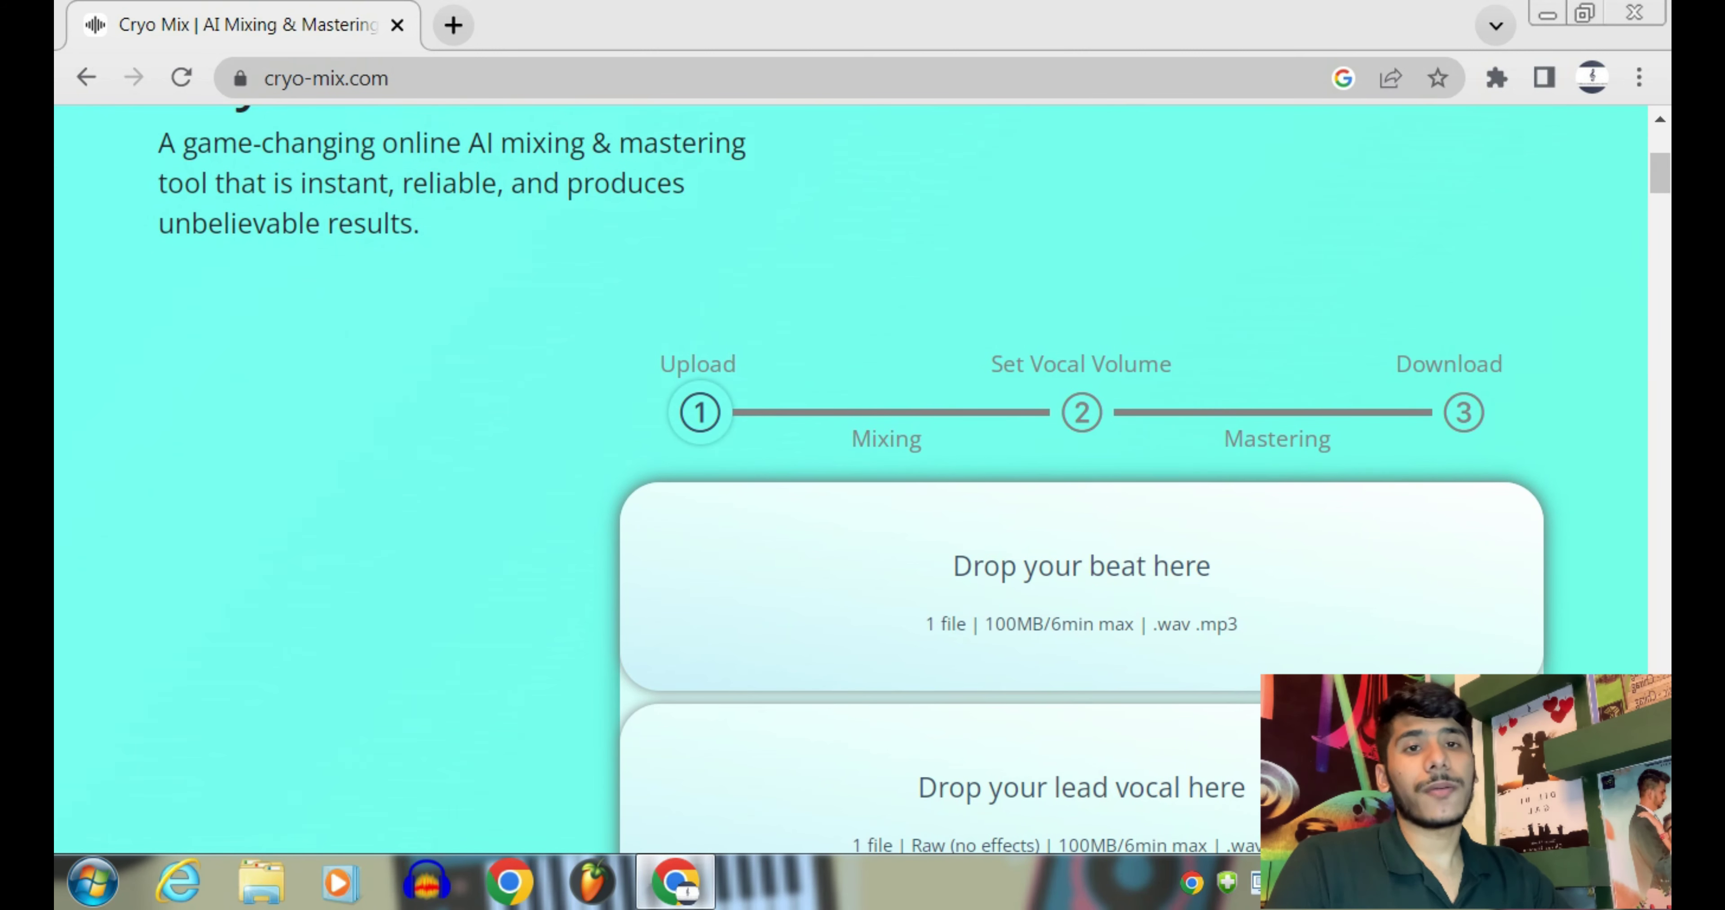
{"action": "scroll", "coordinate": [863, 502], "scroll_direction": "down", "scroll_amount": 2}
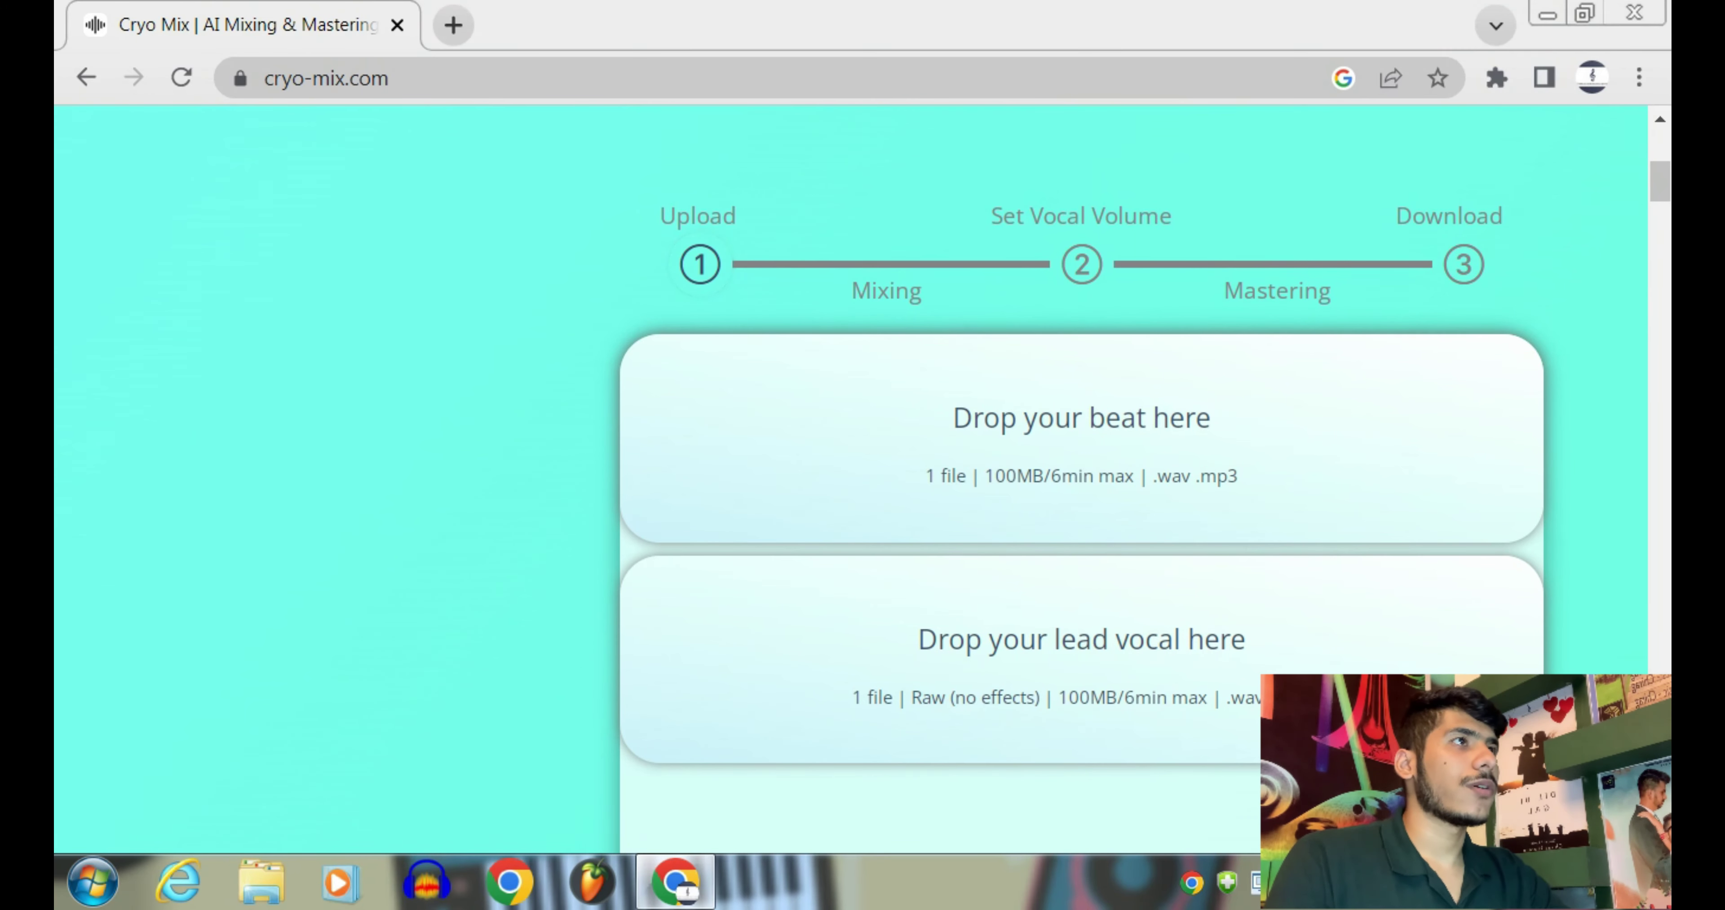
Browse to C:\Audio and search for AKHIYAN, then cancel the file picker
{"action": "left_click", "coordinate": [1081, 442]}
{"action": "left_click", "coordinate": [161, 612]}
{"action": "double_click", "coordinate": [431, 208]}
{"action": "left_click", "coordinate": [359, 201]}
{"action": "double_click", "coordinate": [359, 201]}
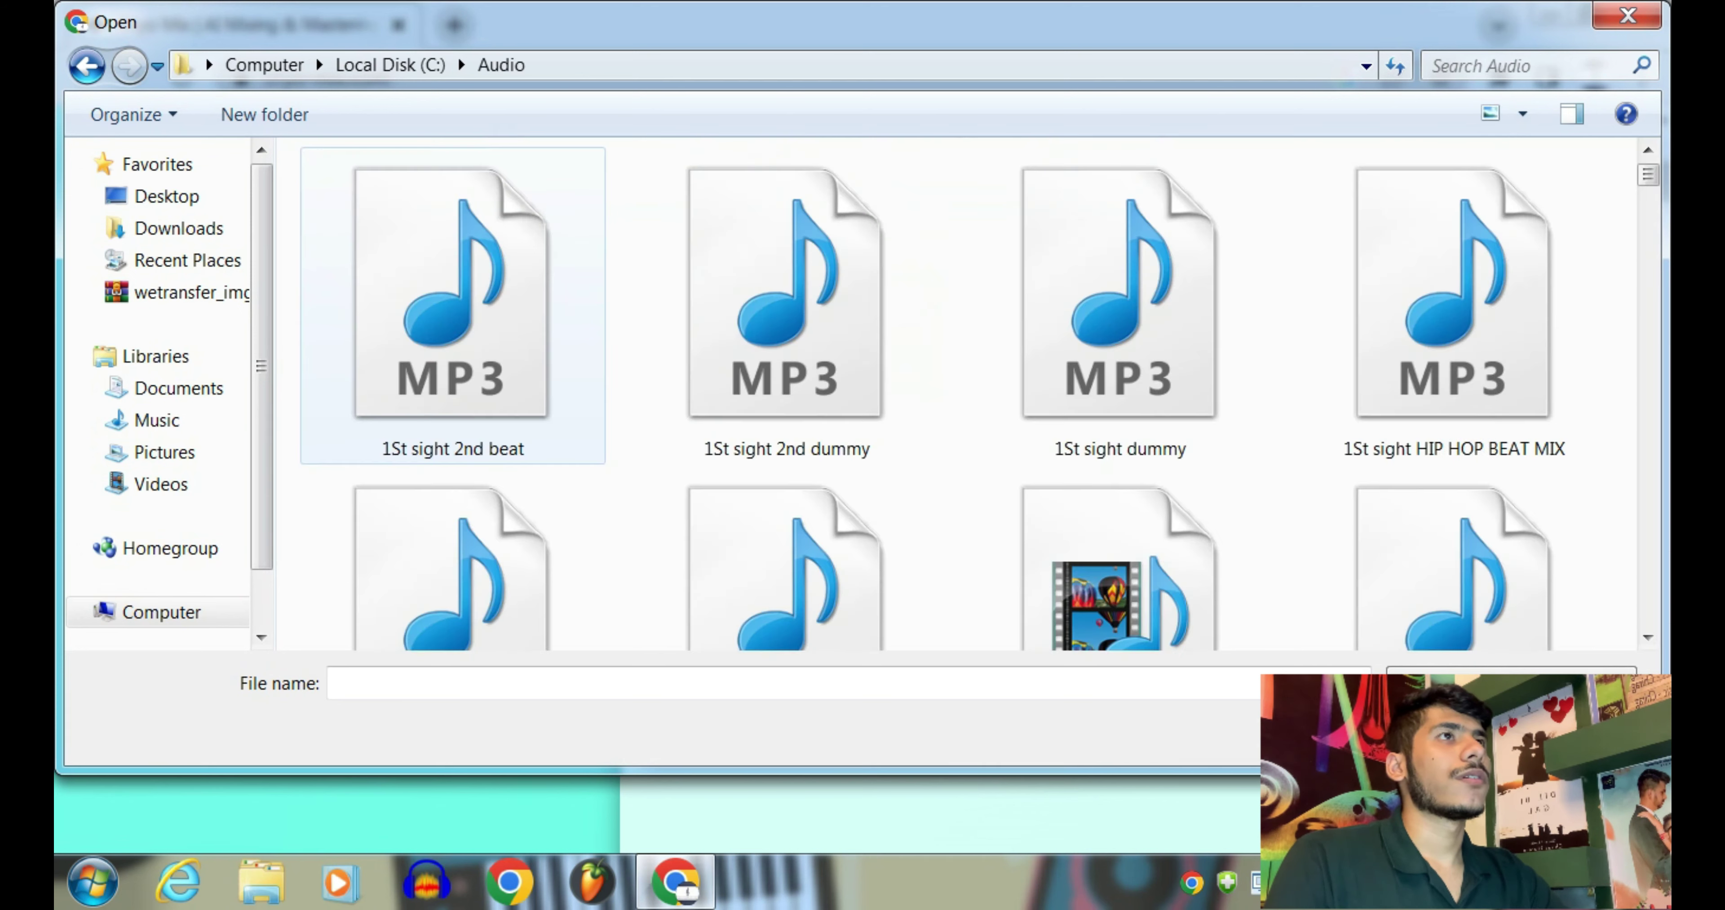
{"action": "left_click", "coordinate": [1527, 65]}
{"action": "type", "text": "AKHIY"}
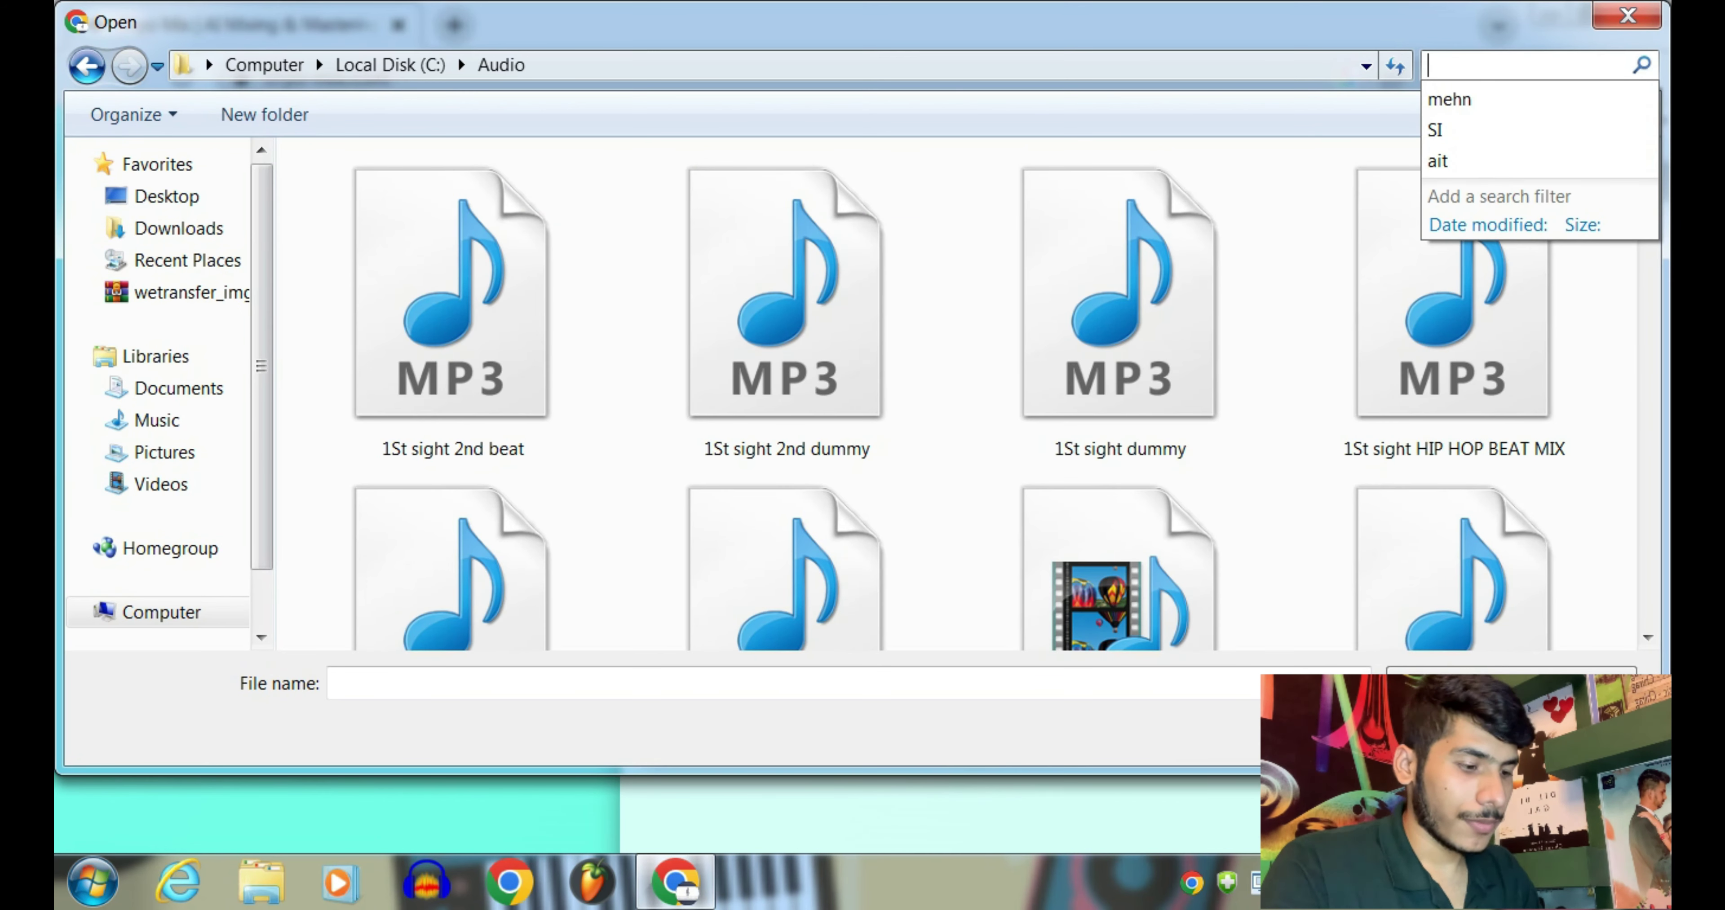
{"action": "type", "text": "AN"}
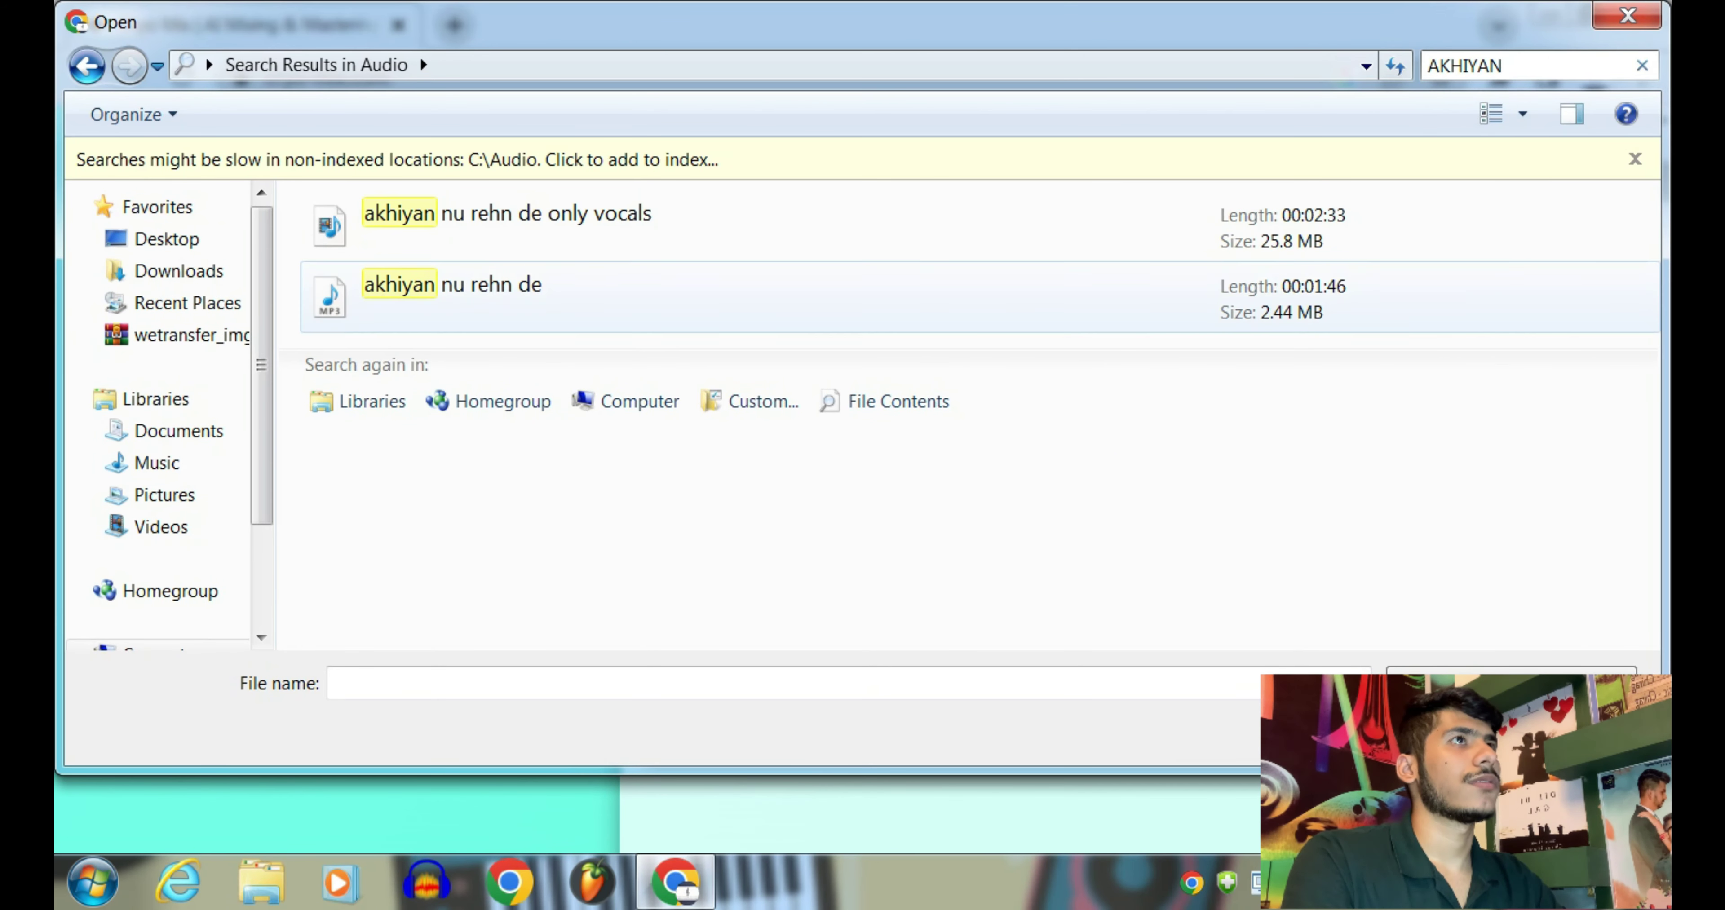
{"action": "key", "text": "Escape"}
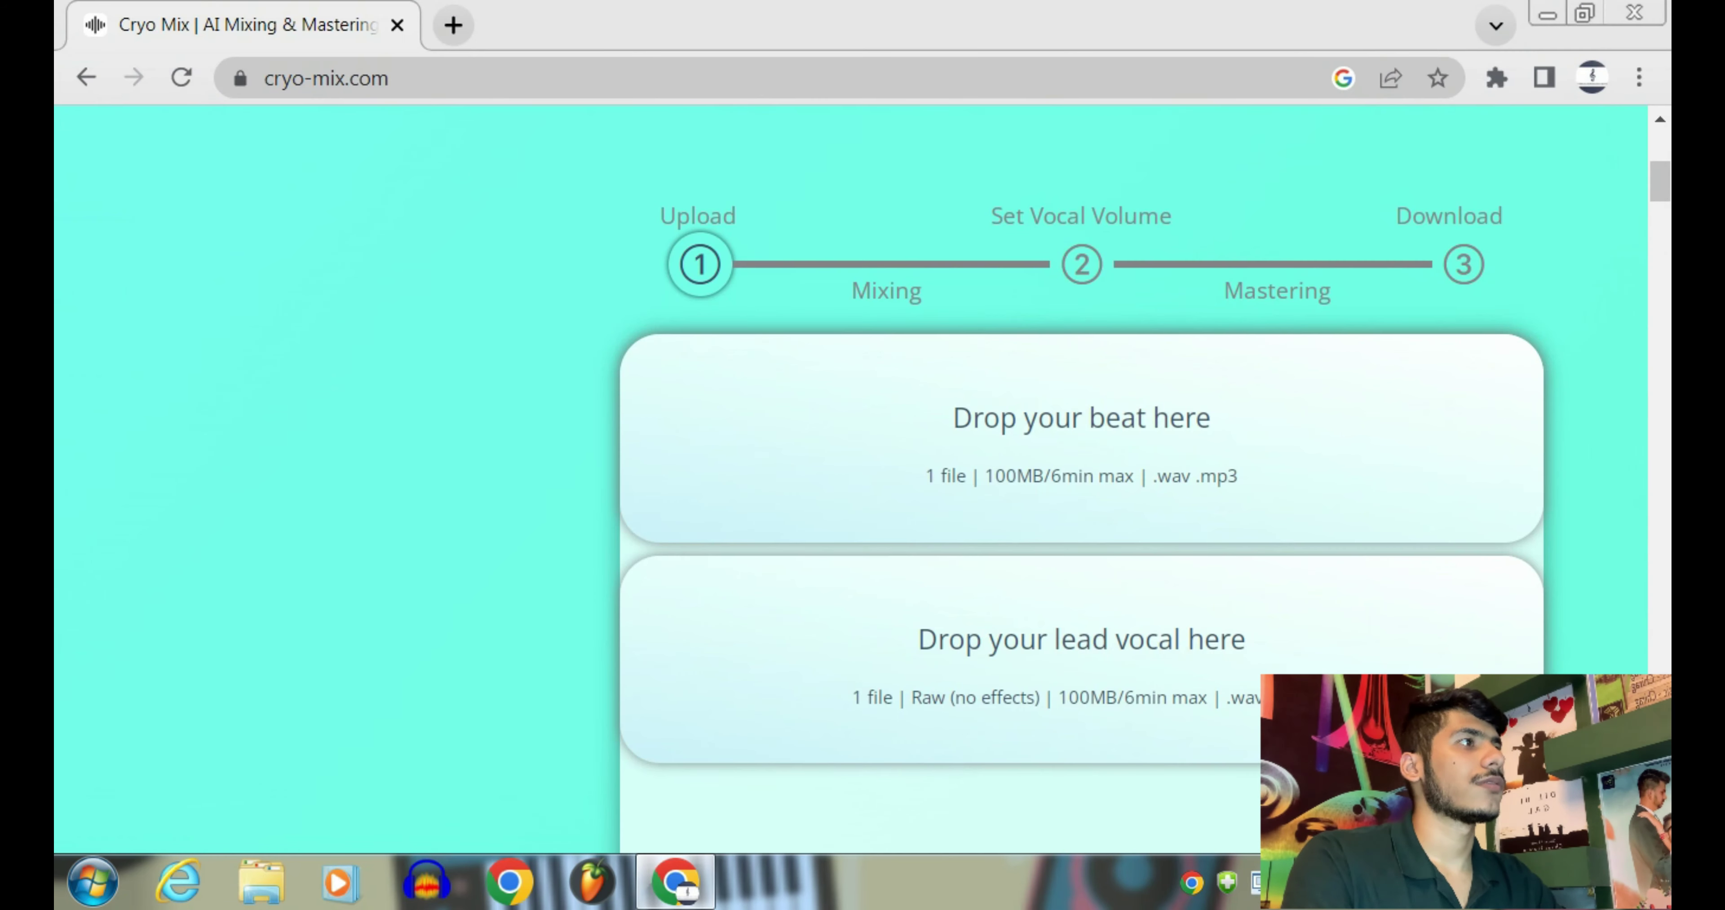
Upload 'akhiyan nu rehn de only vocals' from C:\Audio as the lead vocal
{"action": "left_click", "coordinate": [871, 622]}
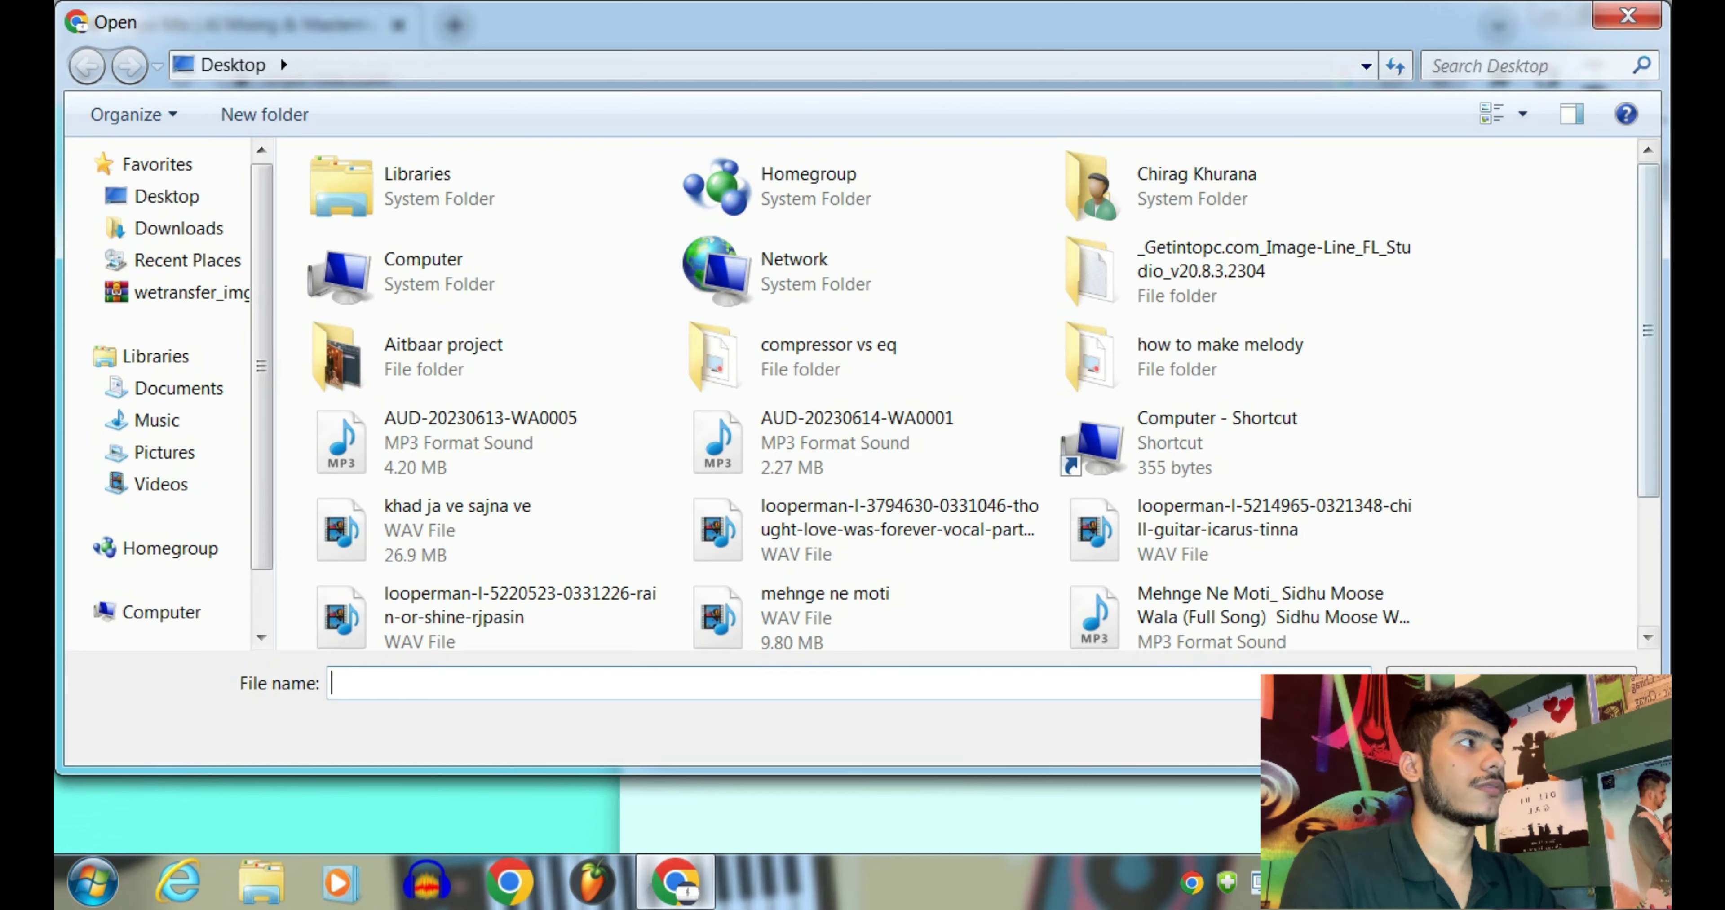
{"action": "scroll", "coordinate": [964, 395], "scroll_direction": "down", "scroll_amount": 2}
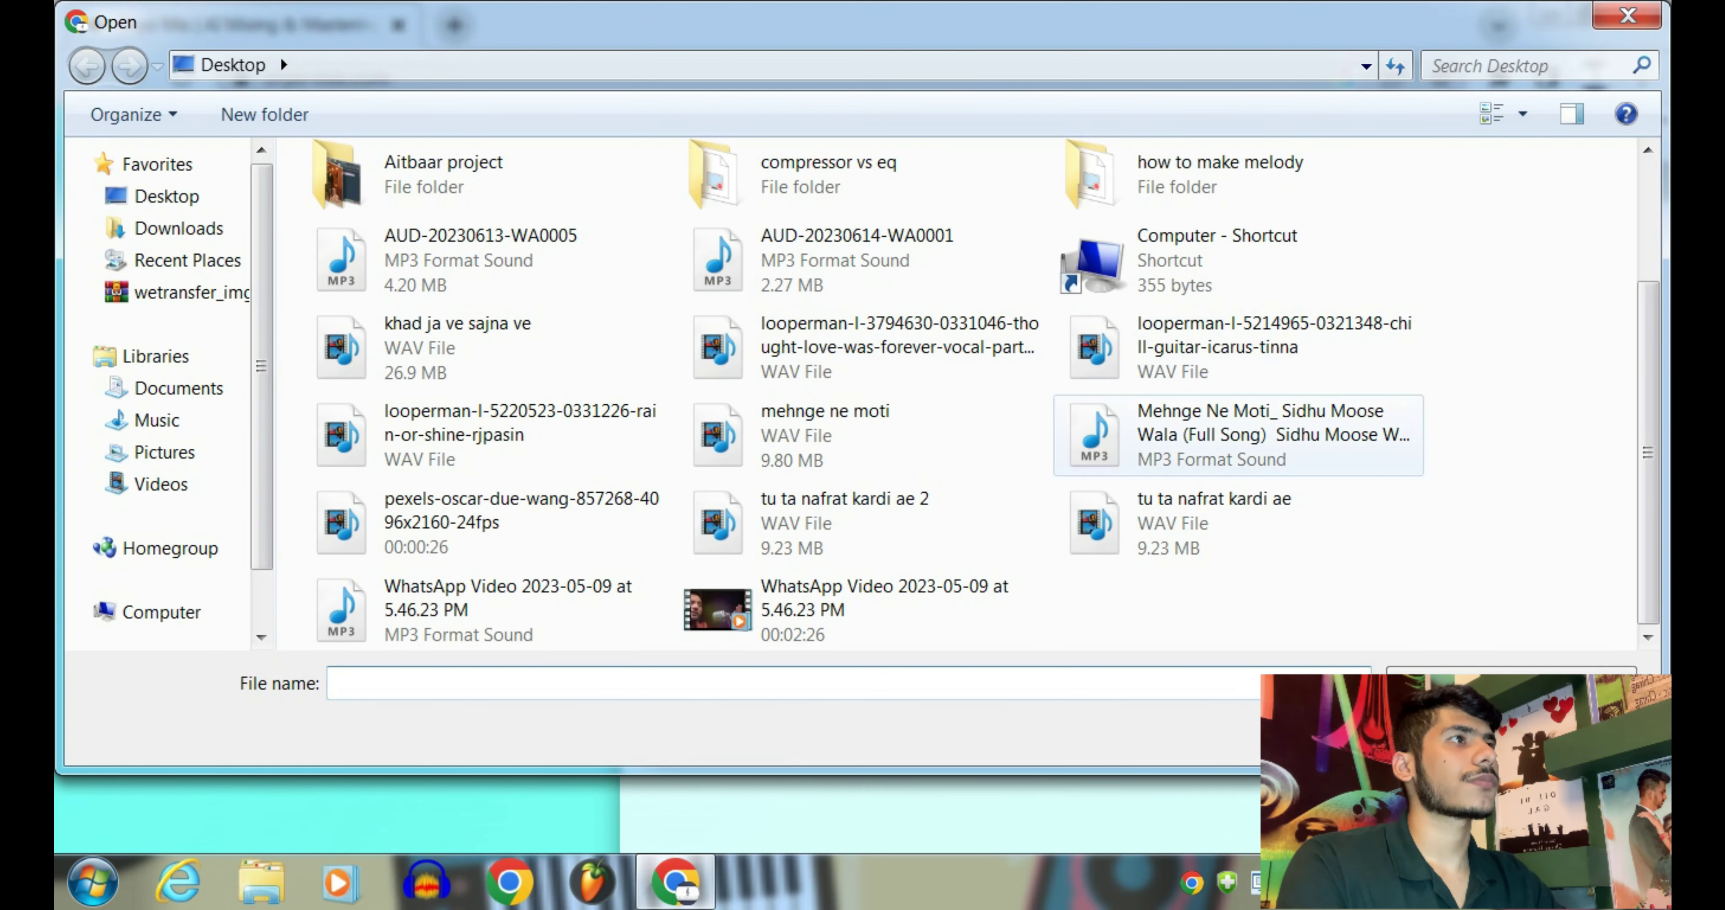
{"action": "scroll", "coordinate": [964, 395], "scroll_direction": "up", "scroll_amount": 3}
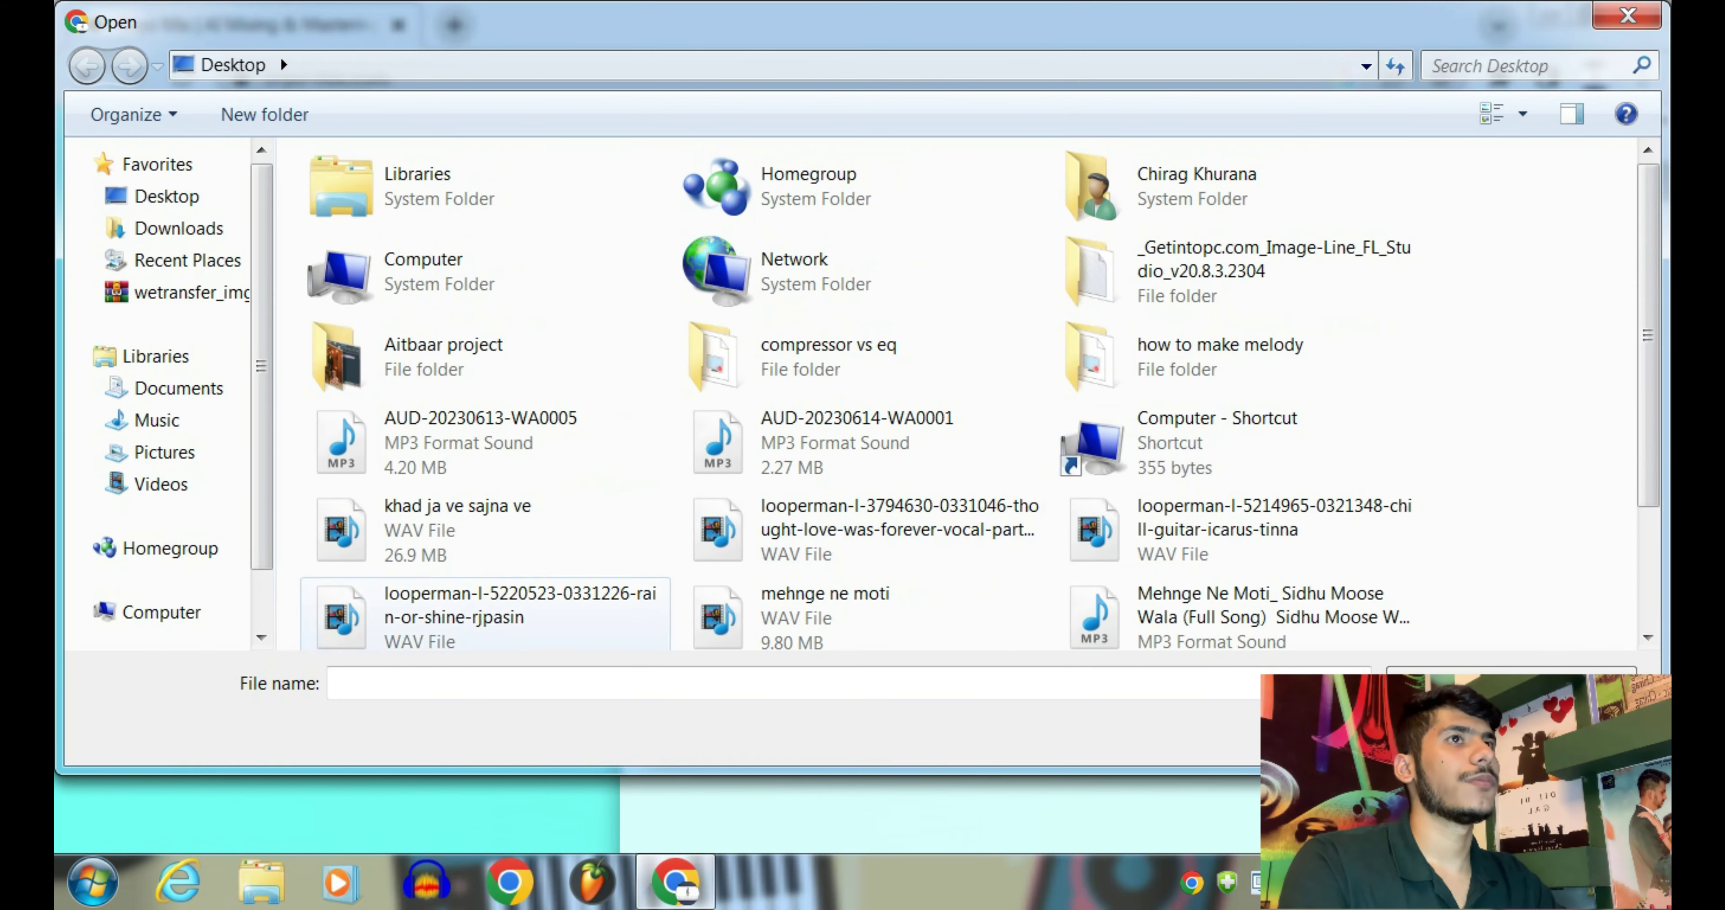
{"action": "left_click", "coordinate": [161, 612]}
{"action": "double_click", "coordinate": [438, 227]}
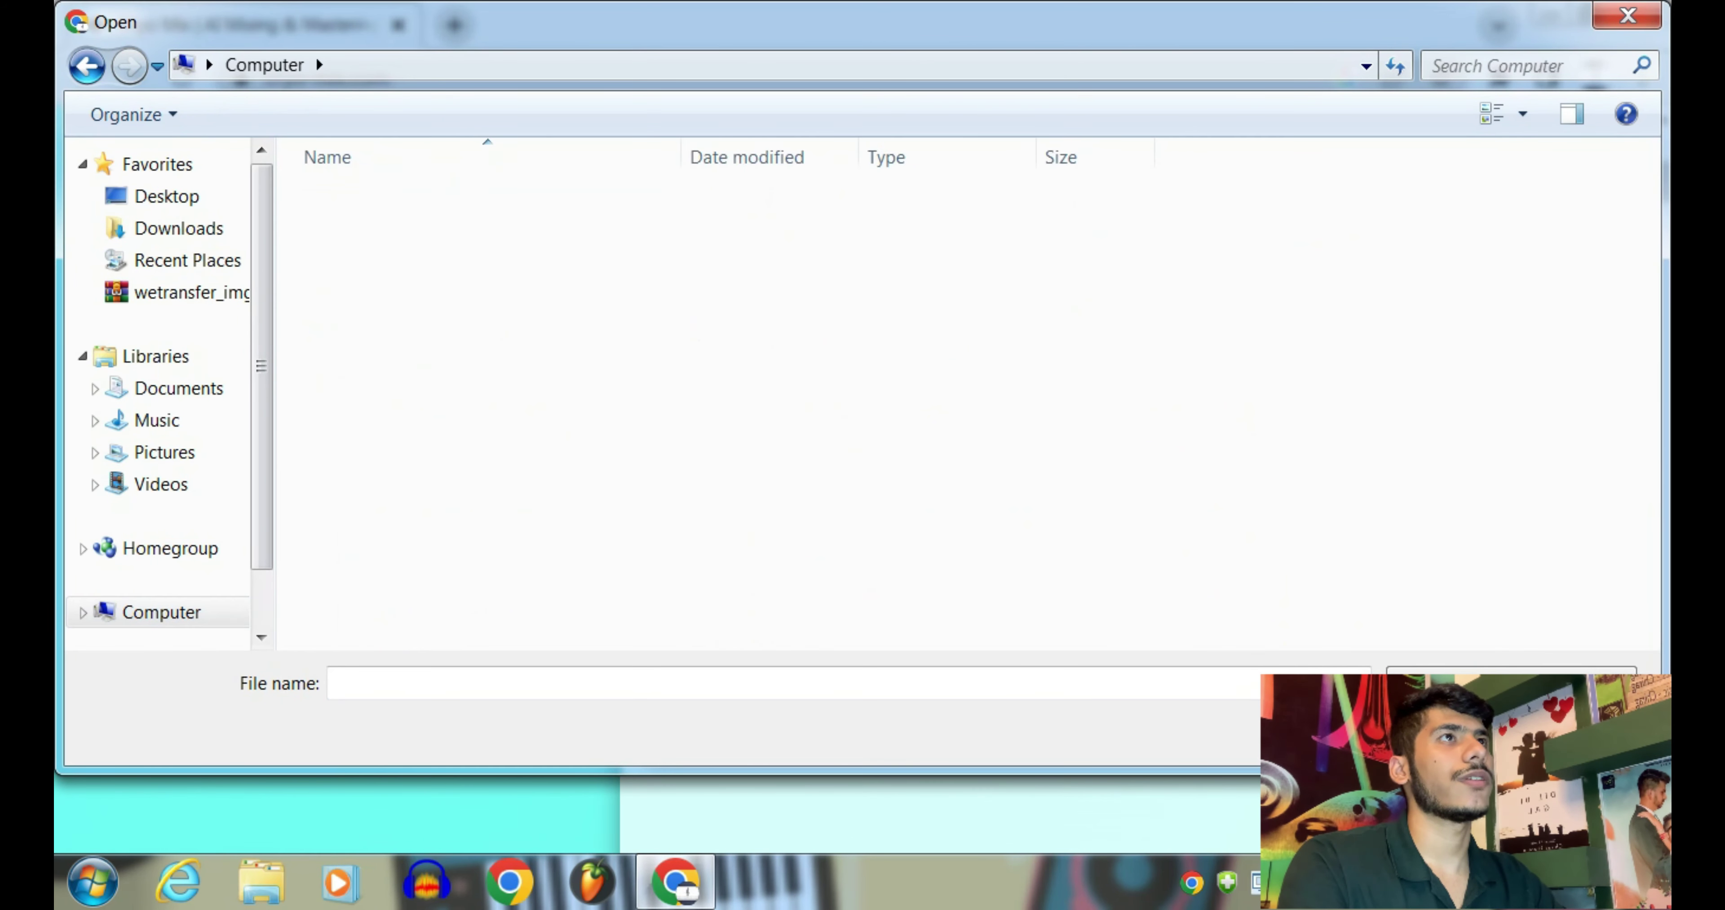
{"action": "double_click", "coordinate": [358, 196]}
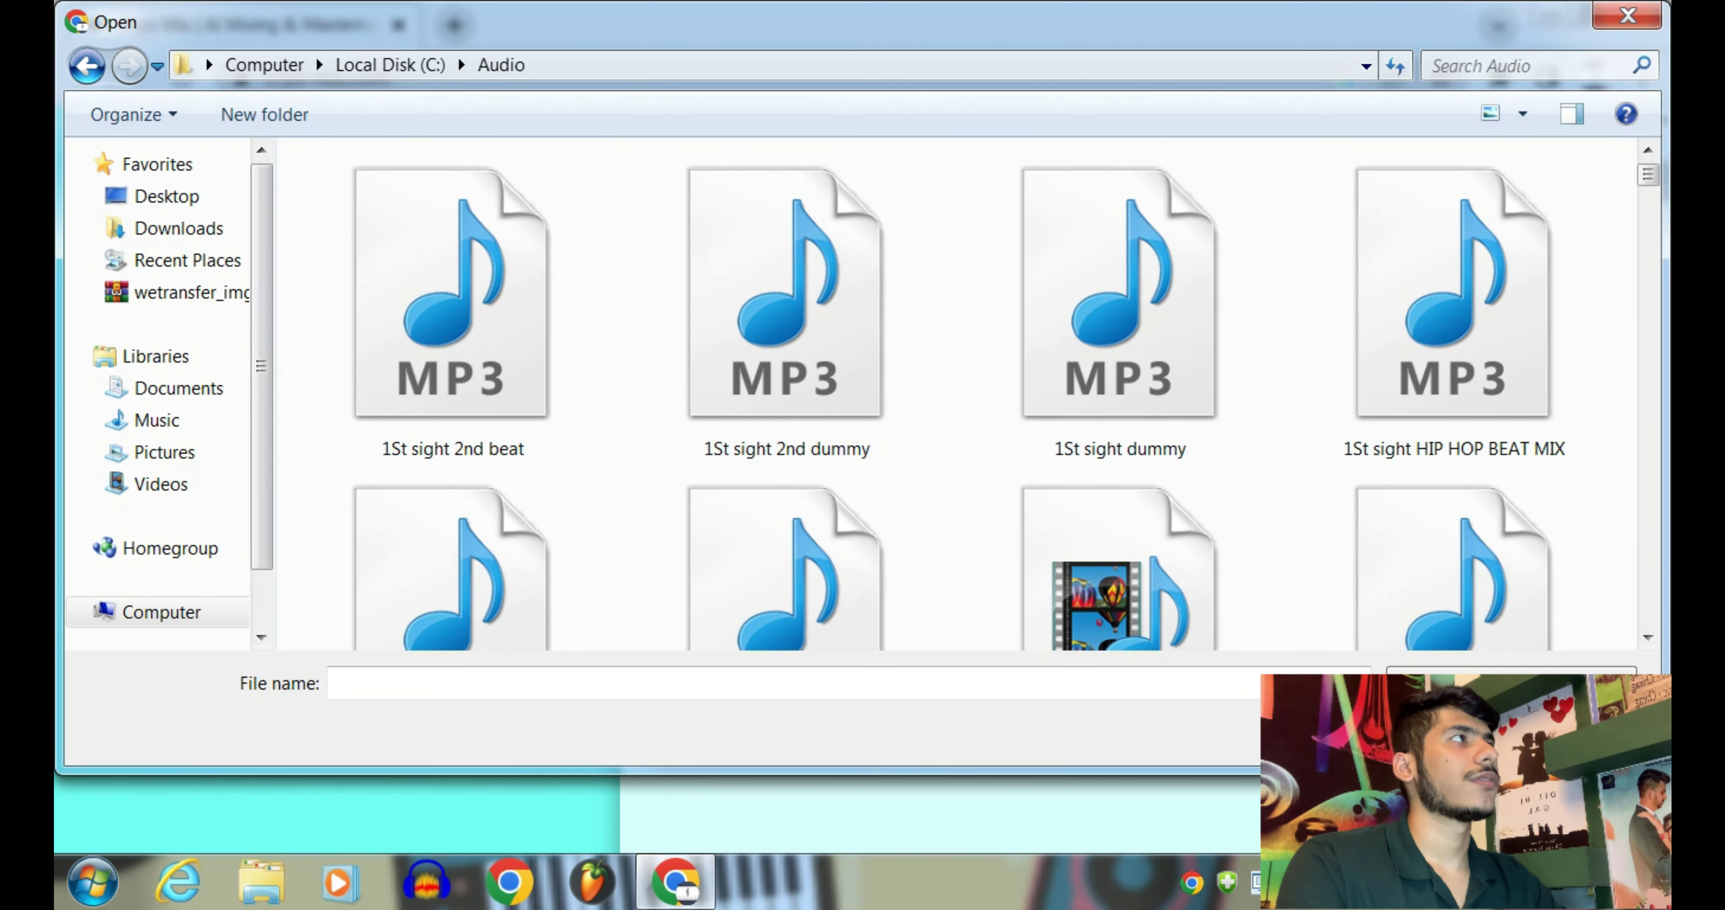
{"action": "left_click", "coordinate": [1526, 66]}
{"action": "type", "text": "AKHIYAN"}
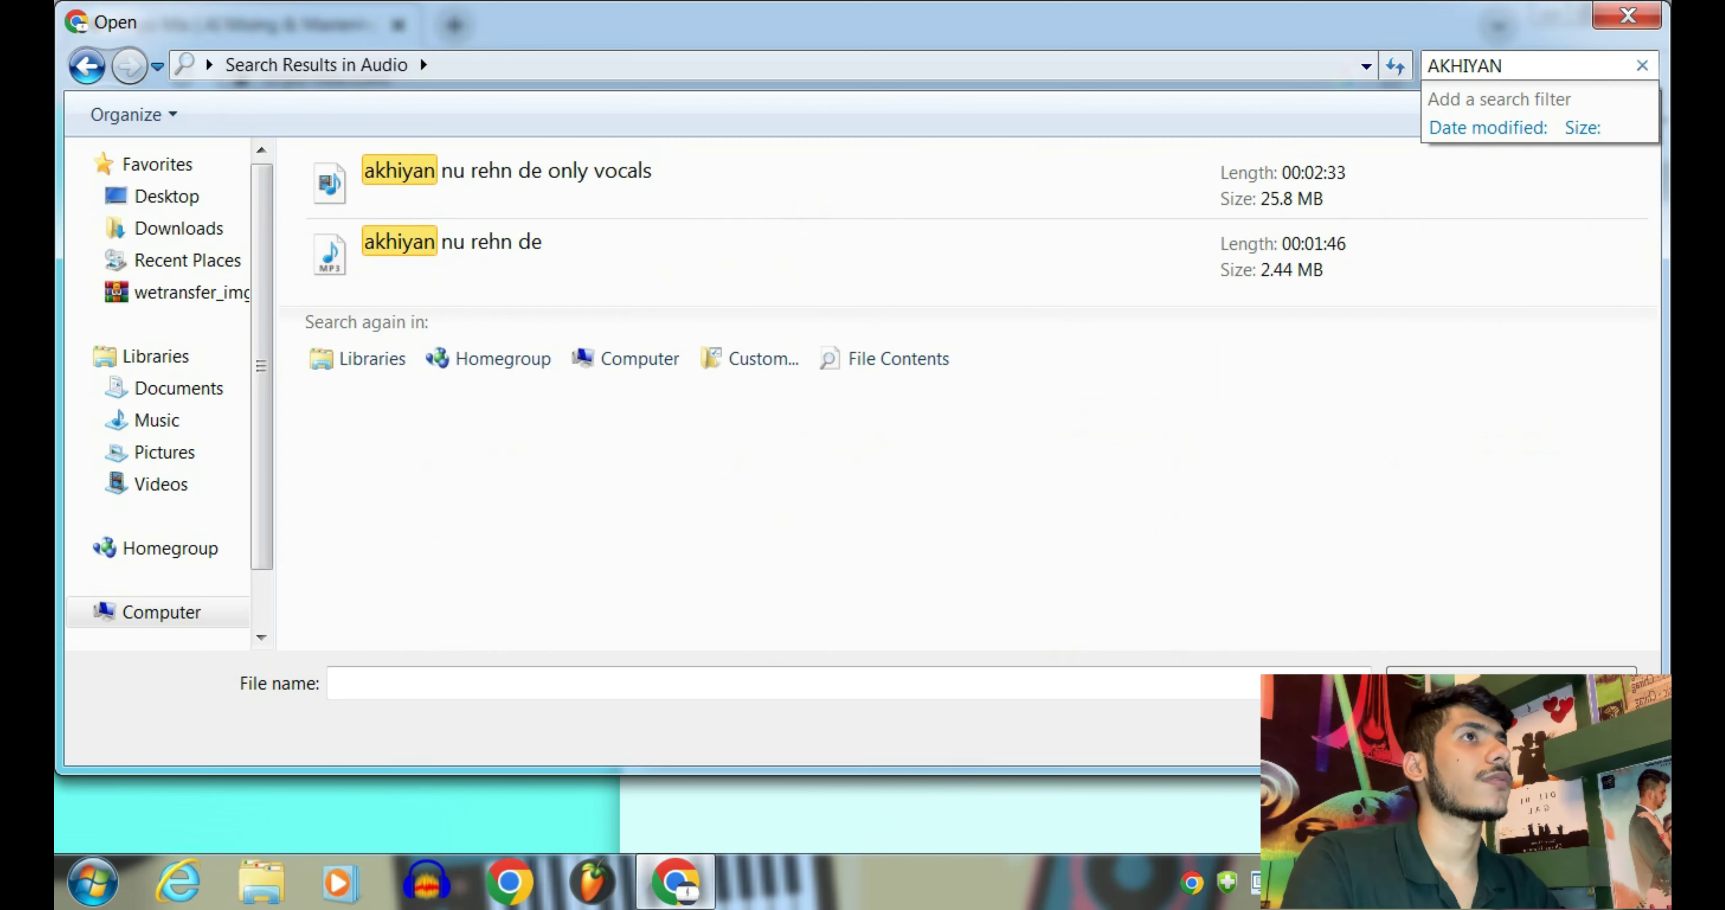
{"action": "left_click", "coordinate": [509, 213]}
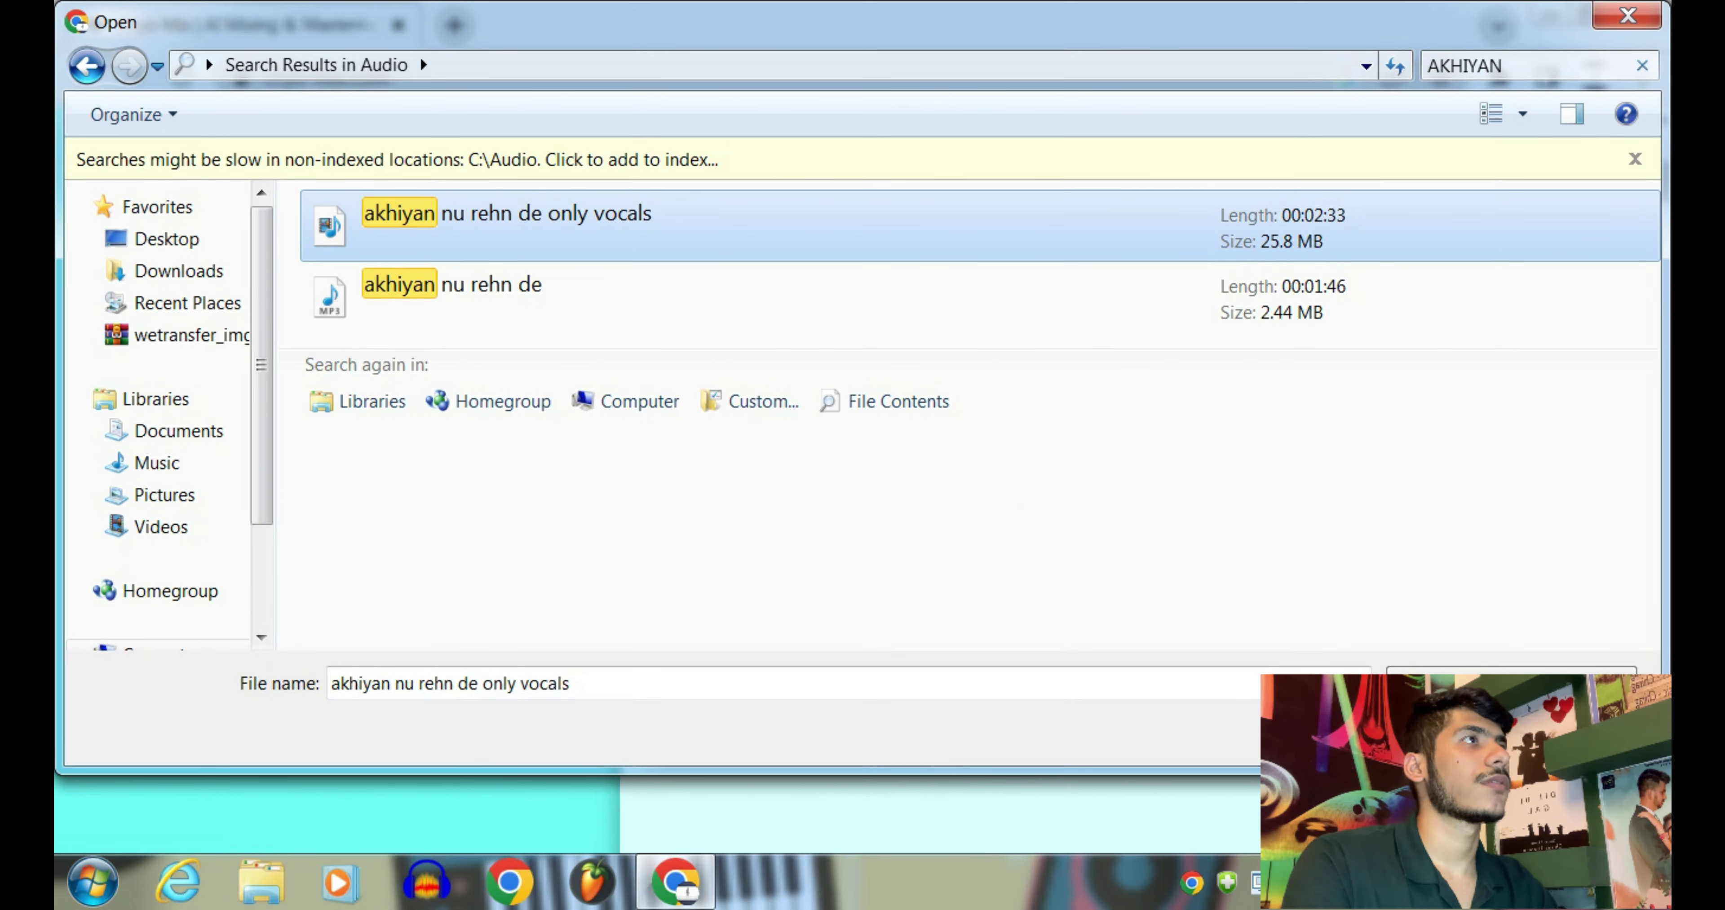
{"action": "key", "text": "Return"}
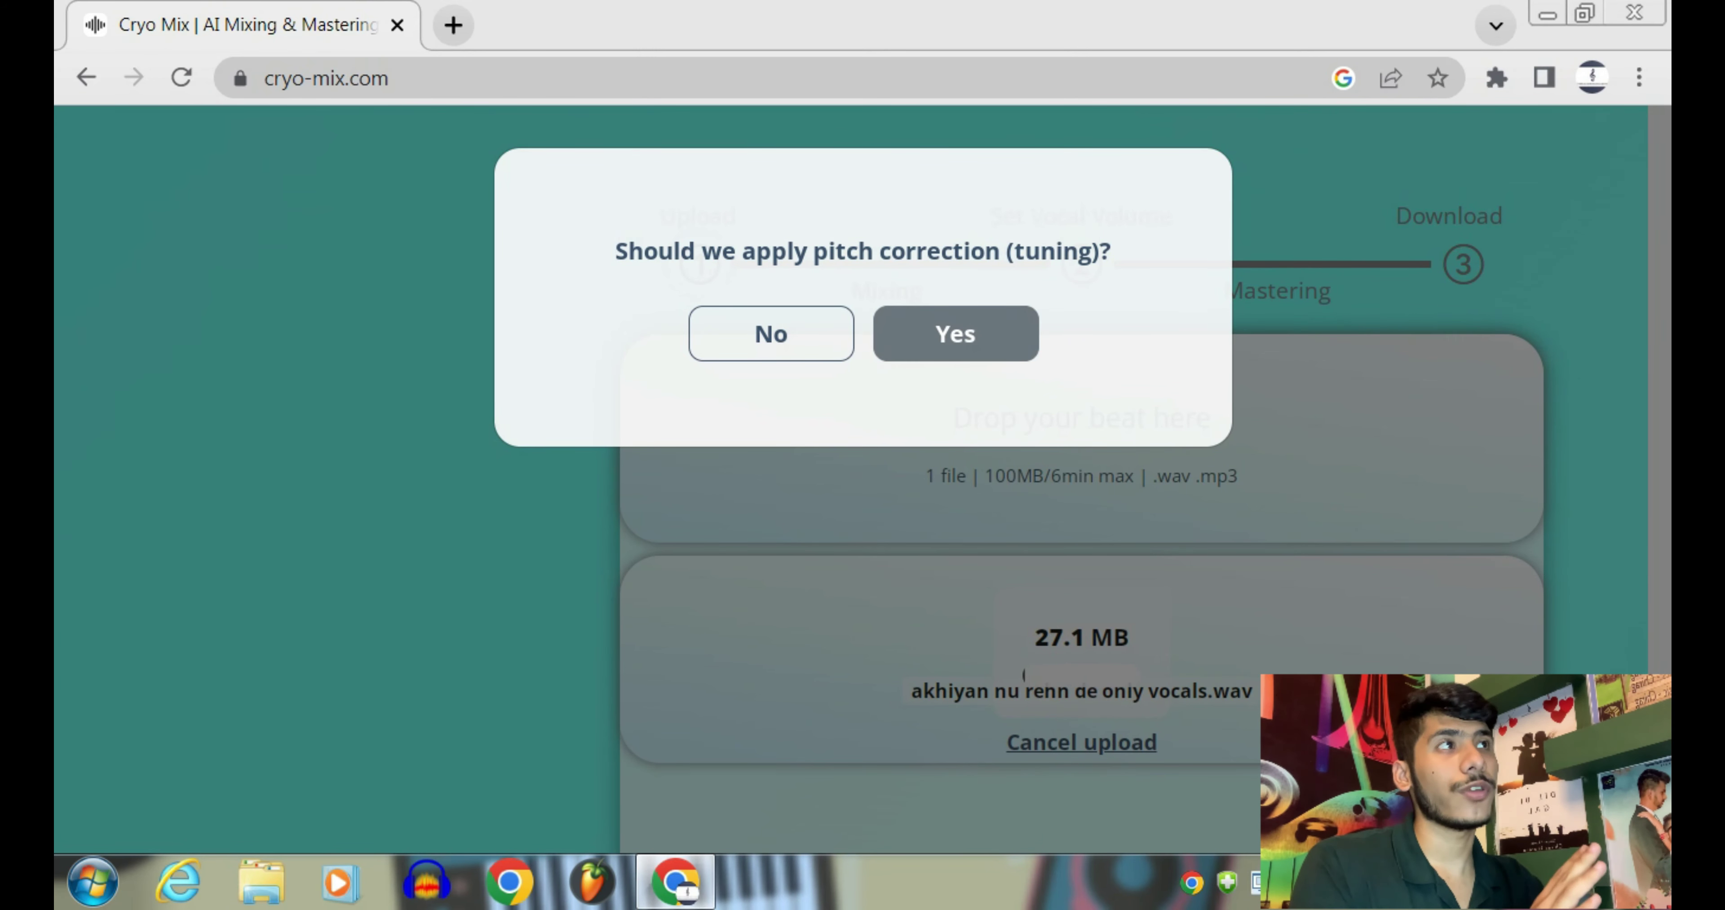
Accept pitch correction, leave the key at Chromatic, and launch FL Studio
{"action": "left_click", "coordinate": [956, 334]}
{"action": "left_click", "coordinate": [863, 269]}
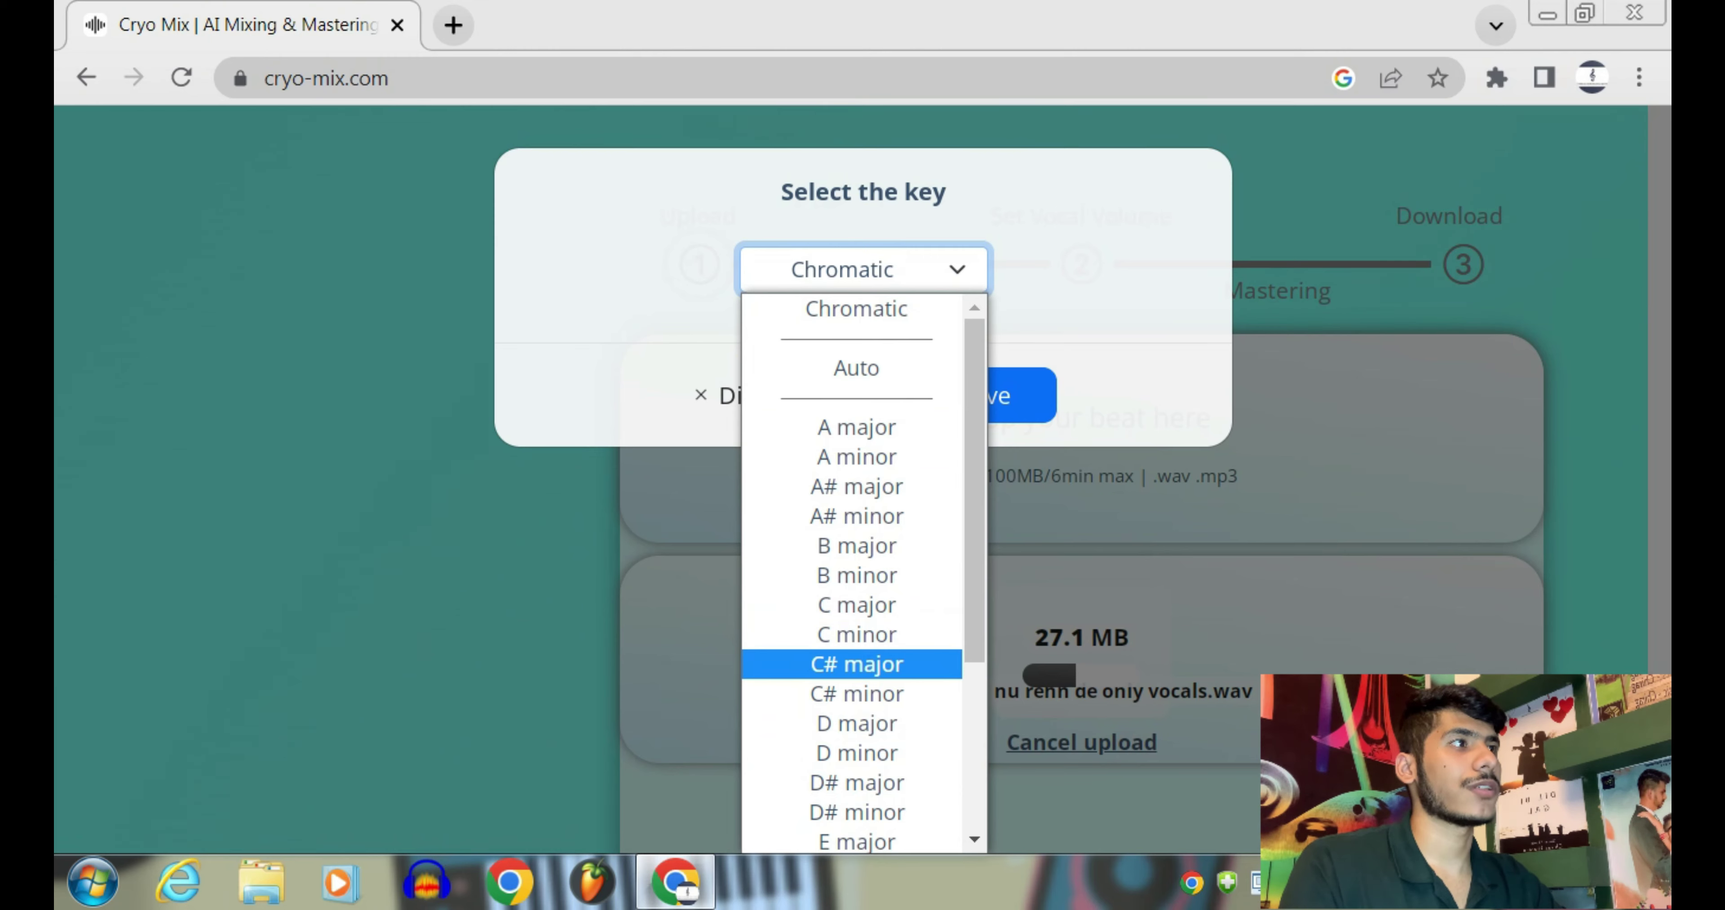
{"action": "left_click", "coordinate": [592, 881]}
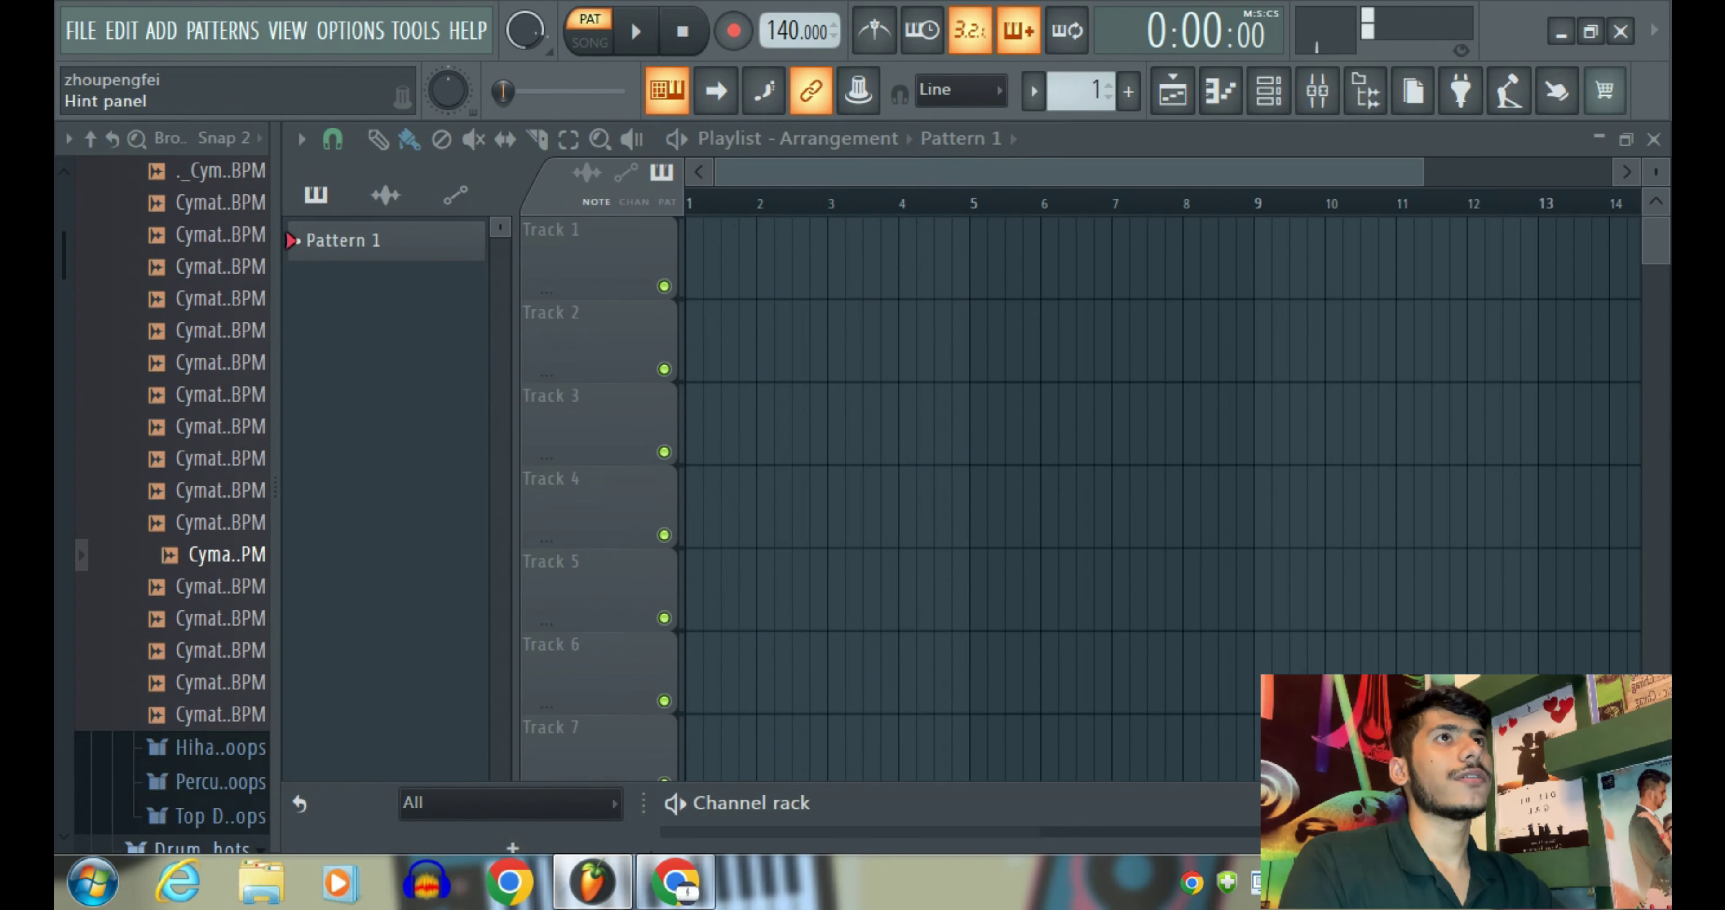
Load the recent project 'akhiyan nu rehn de.flp' and close the Auto-Tune Evo window
{"action": "left_click", "coordinate": [80, 30]}
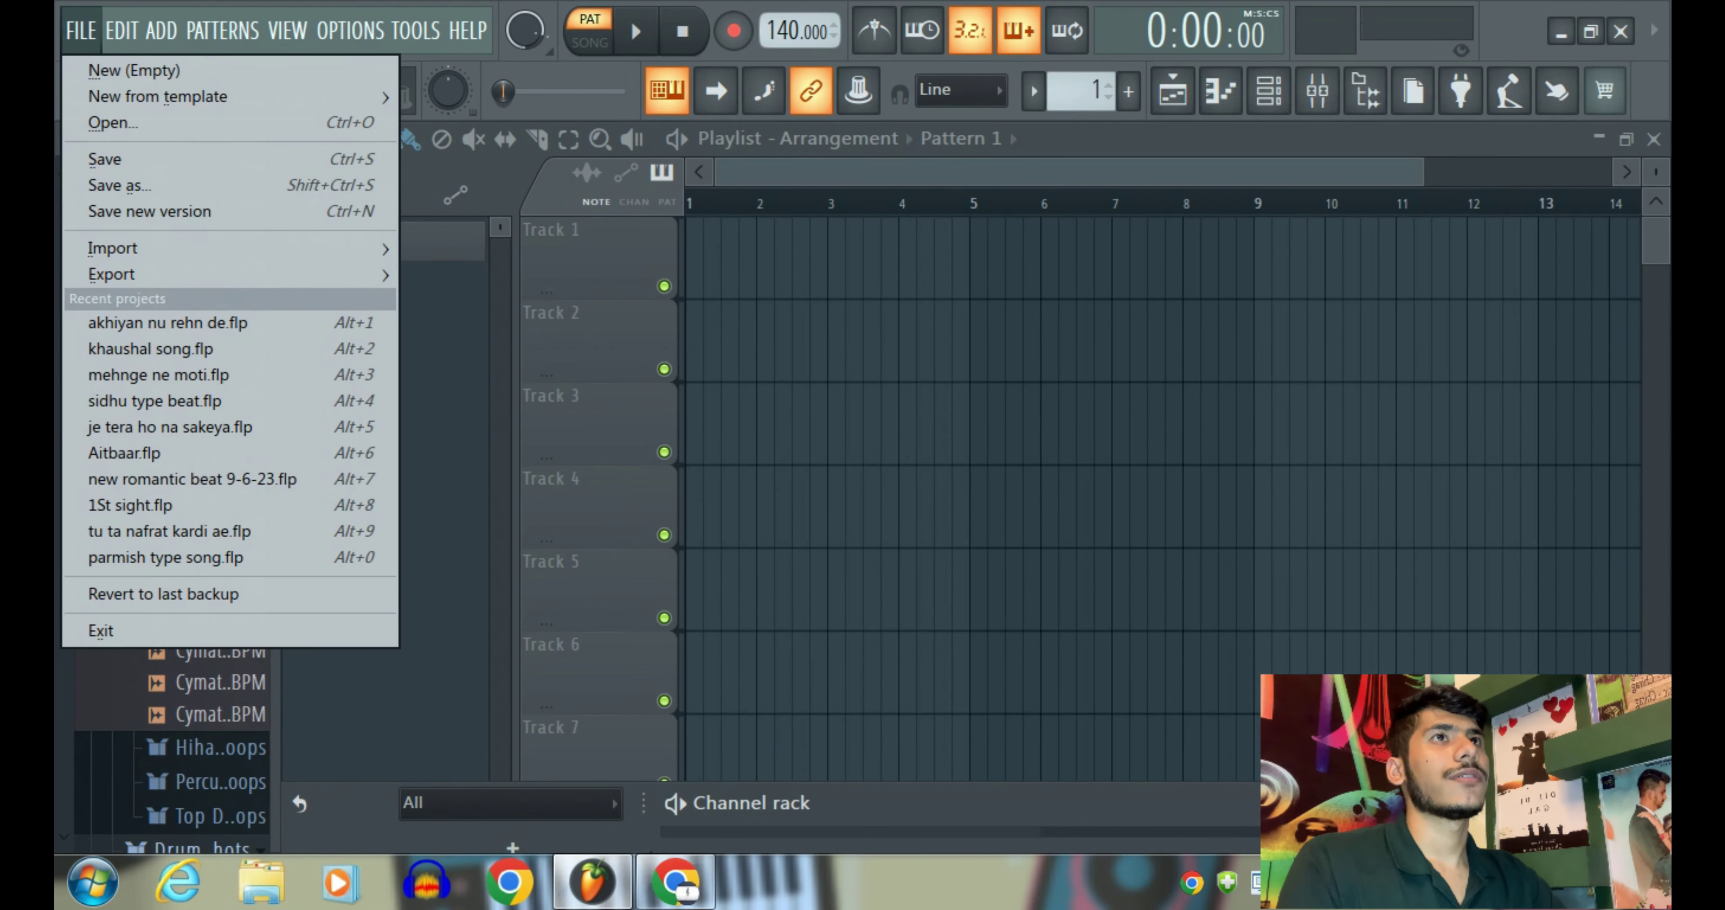
{"action": "left_click", "coordinate": [167, 323]}
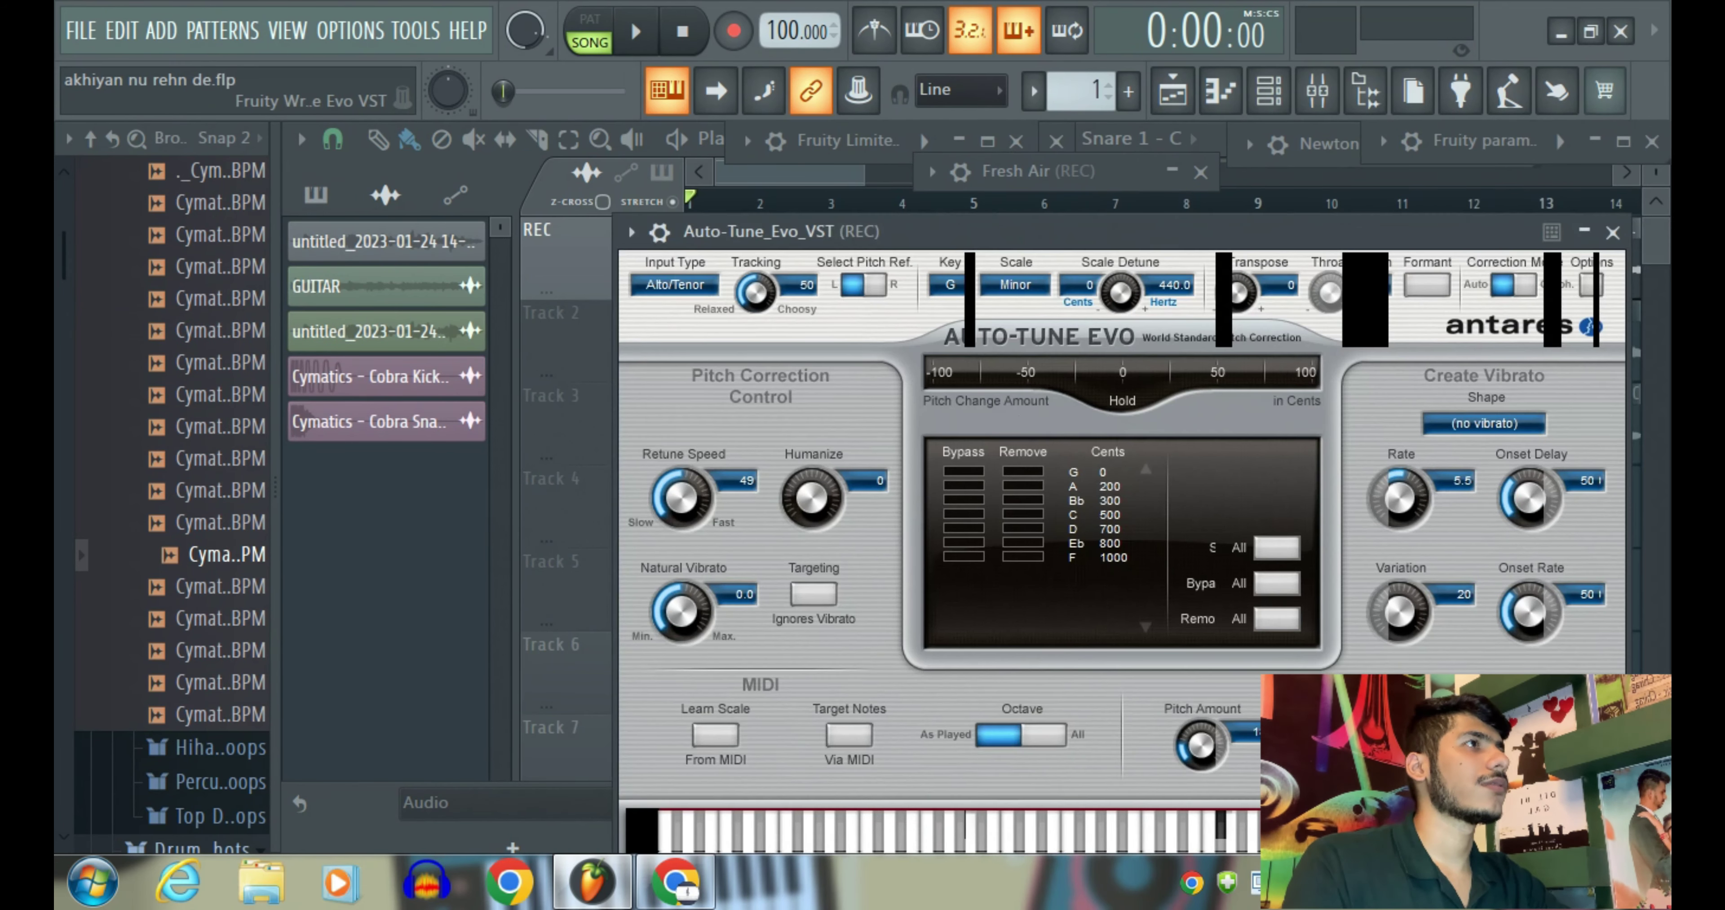
{"action": "left_click", "coordinate": [1584, 230]}
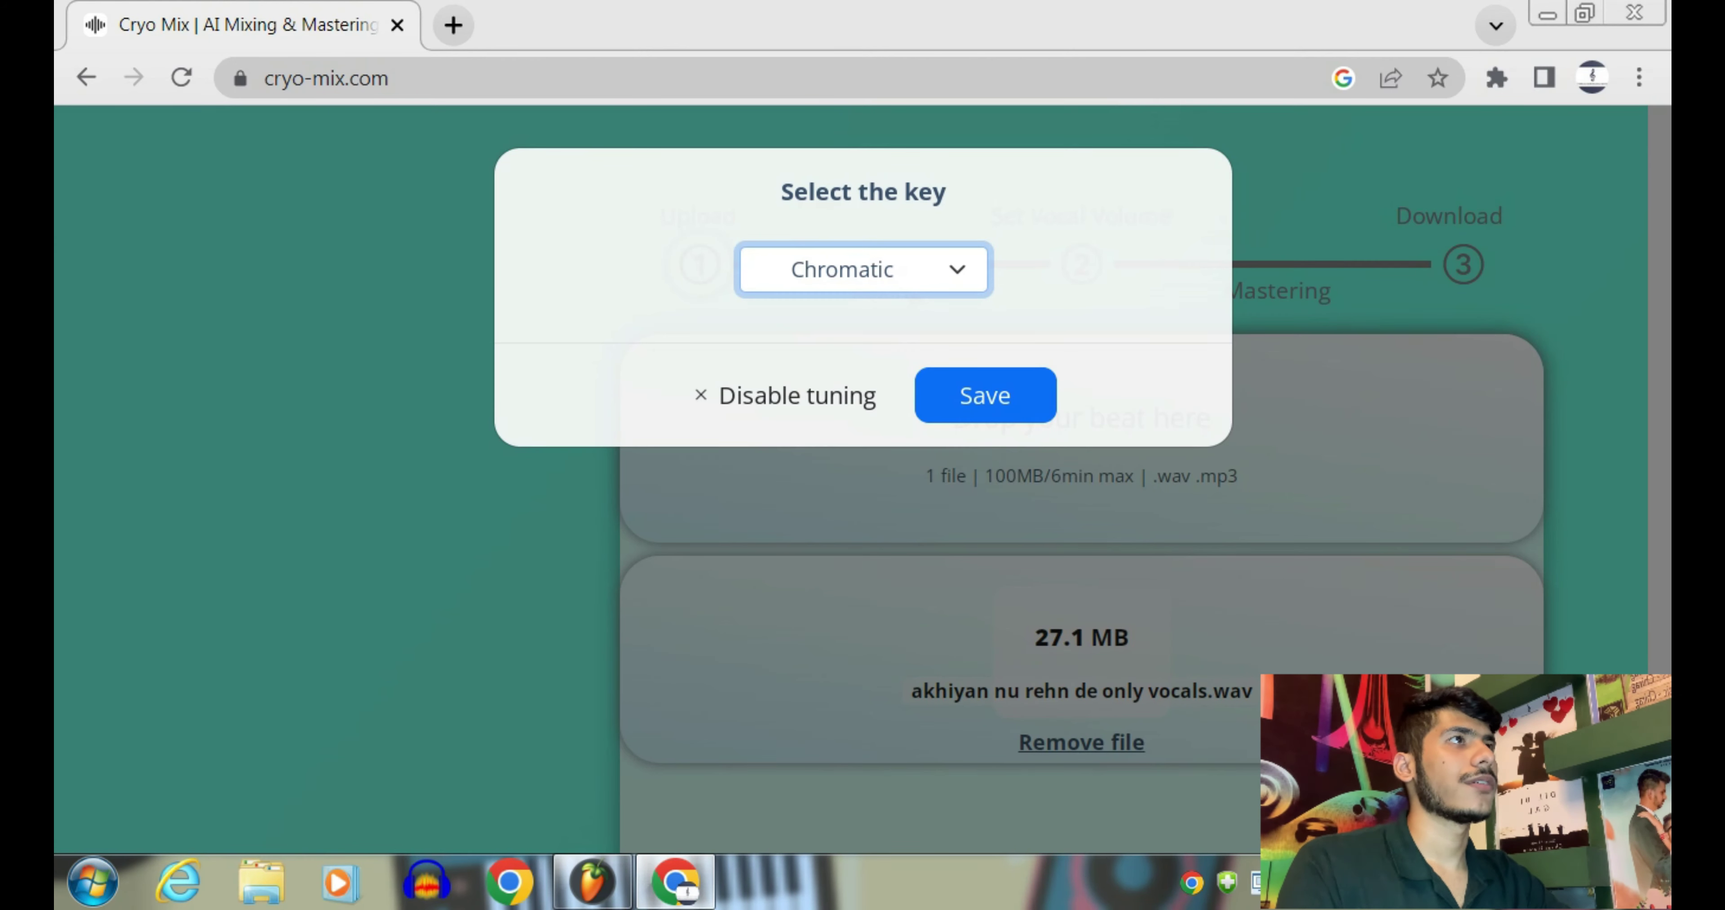
Save G minor as the vocal's key and answer the pitch correction prompt
{"action": "left_click", "coordinate": [863, 269]}
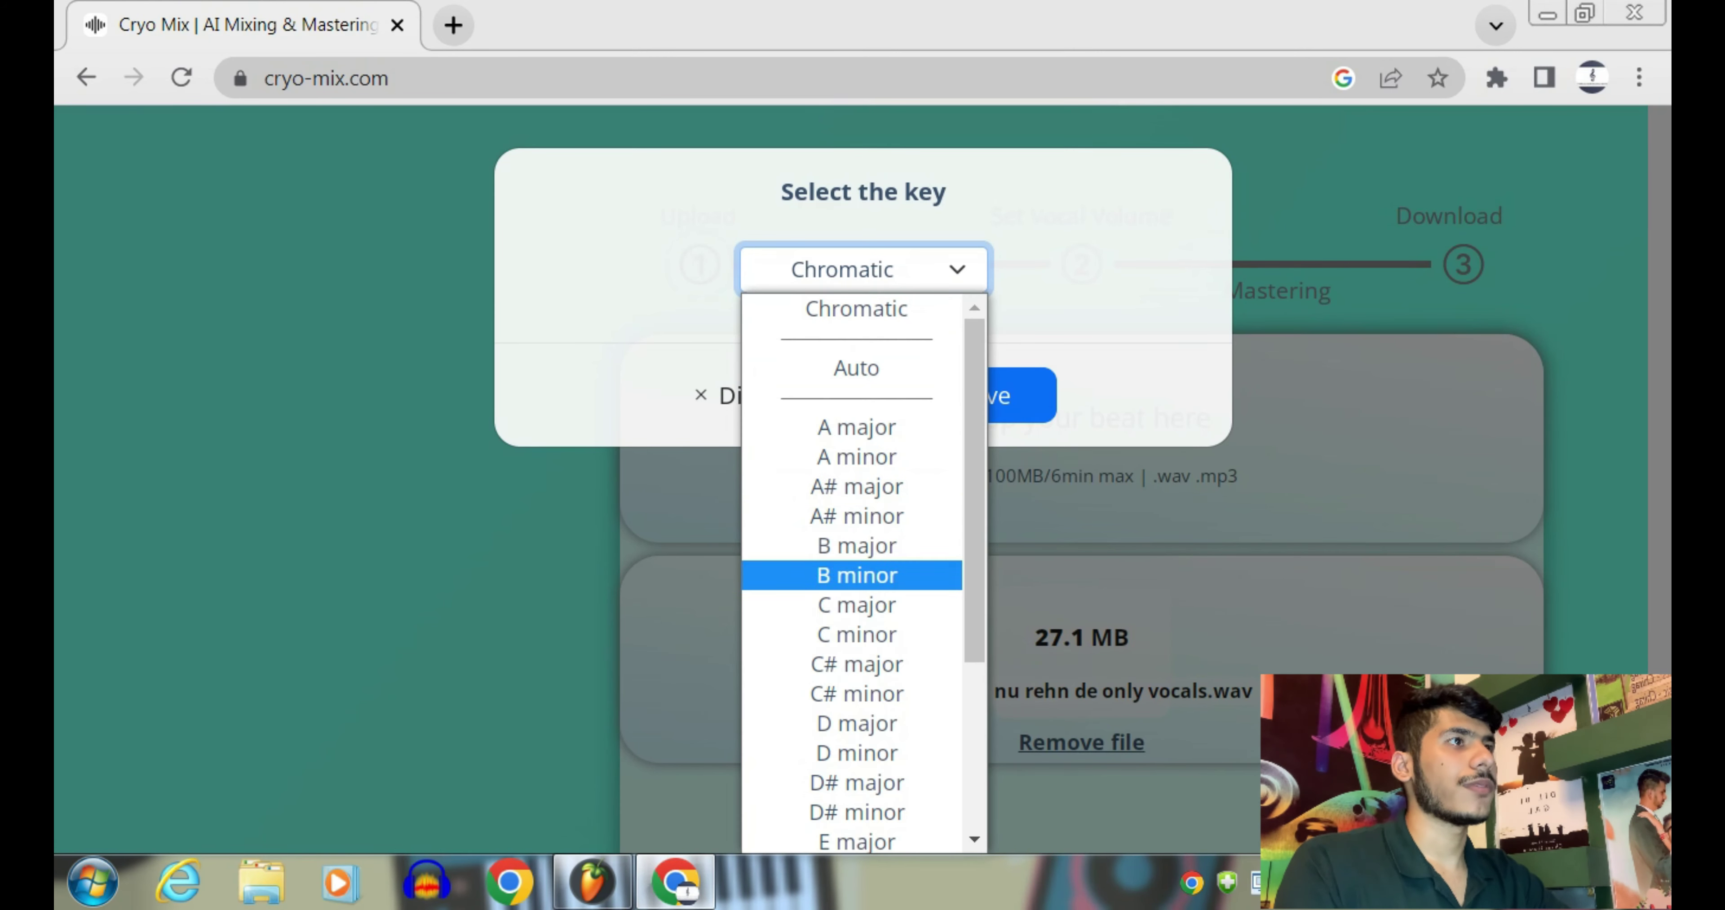
{"action": "scroll", "coordinate": [857, 723], "scroll_direction": "down", "scroll_amount": 3}
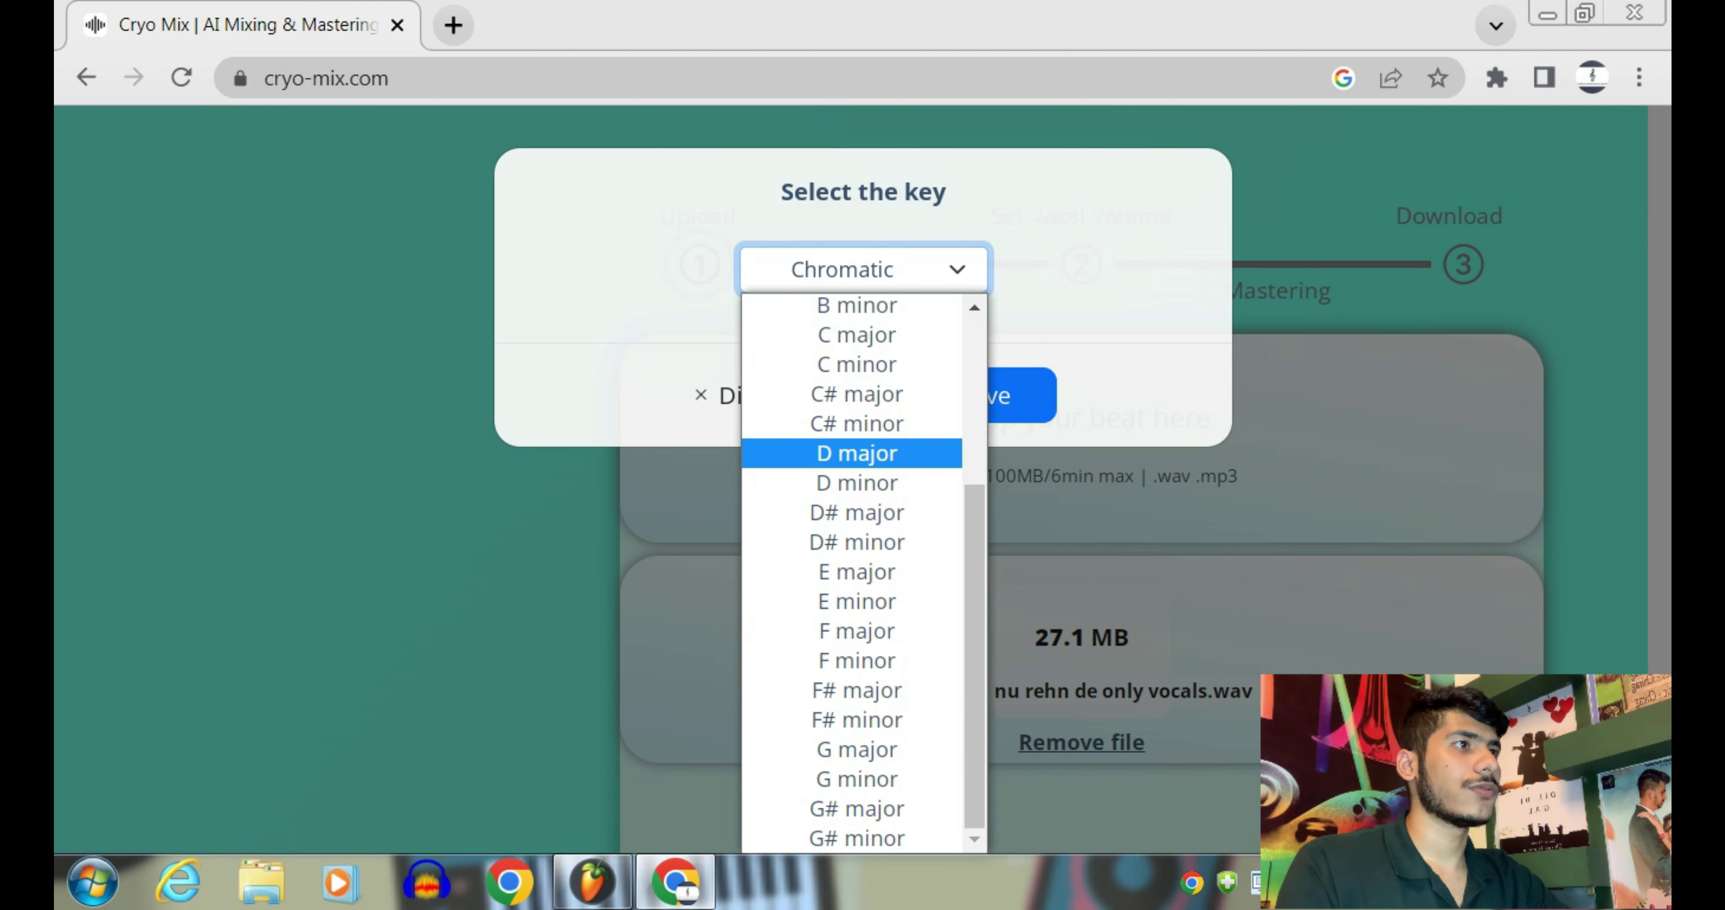
{"action": "left_click", "coordinate": [857, 749]}
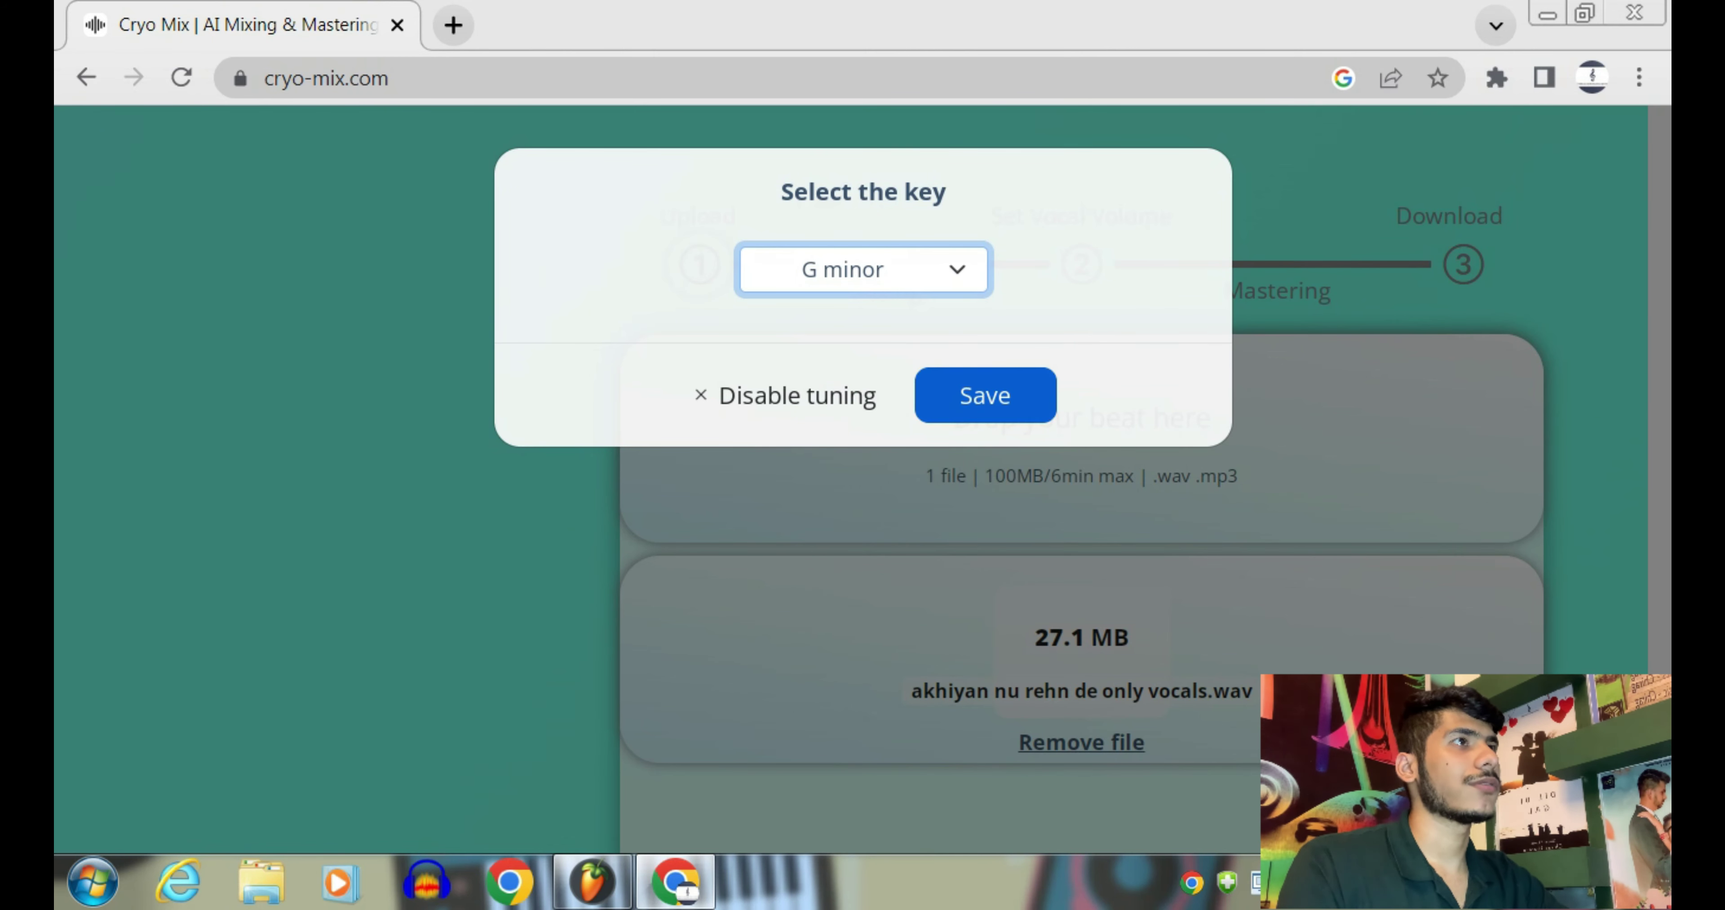
{"action": "left_click", "coordinate": [985, 395]}
{"action": "left_click", "coordinate": [955, 330]}
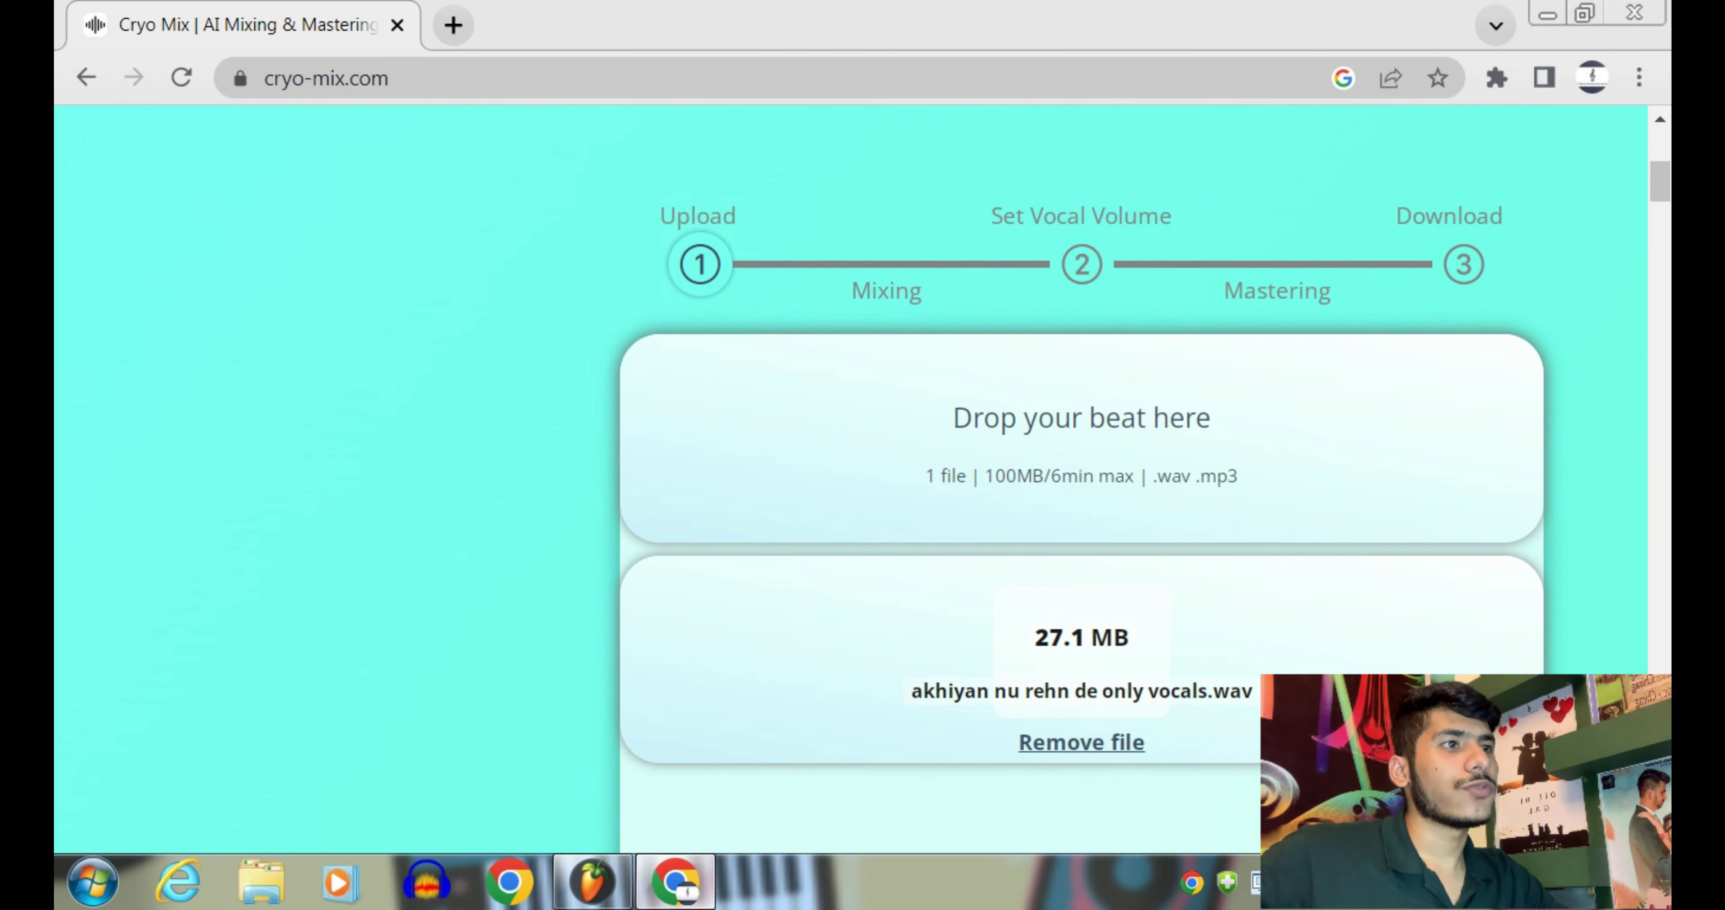
{"action": "key", "text": "alt+Tab"}
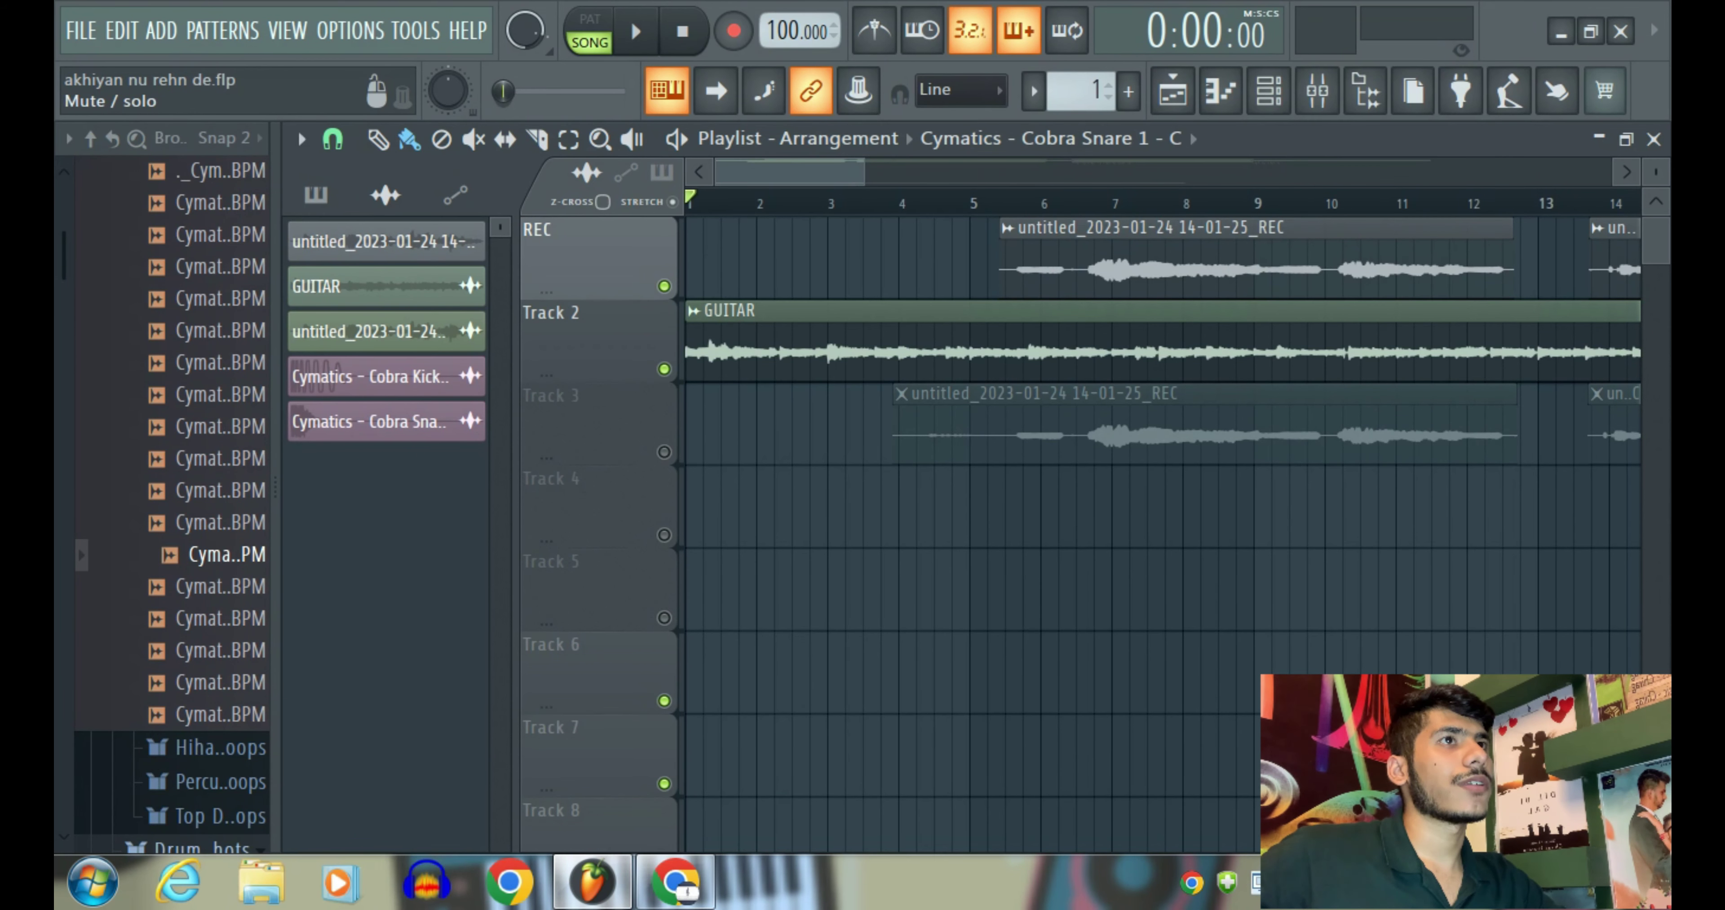
Mute the REC track and render the beat as 'akhiyan nu rehn de MUSIC ONLY.wav'
{"action": "left_click", "coordinate": [664, 285]}
{"action": "scroll", "coordinate": [1139, 468], "scroll_direction": "down", "scroll_amount": 5}
{"action": "scroll", "coordinate": [1138, 468], "scroll_direction": "down", "scroll_amount": 3}
{"action": "scroll", "coordinate": [1138, 469], "scroll_direction": "up", "scroll_amount": 5}
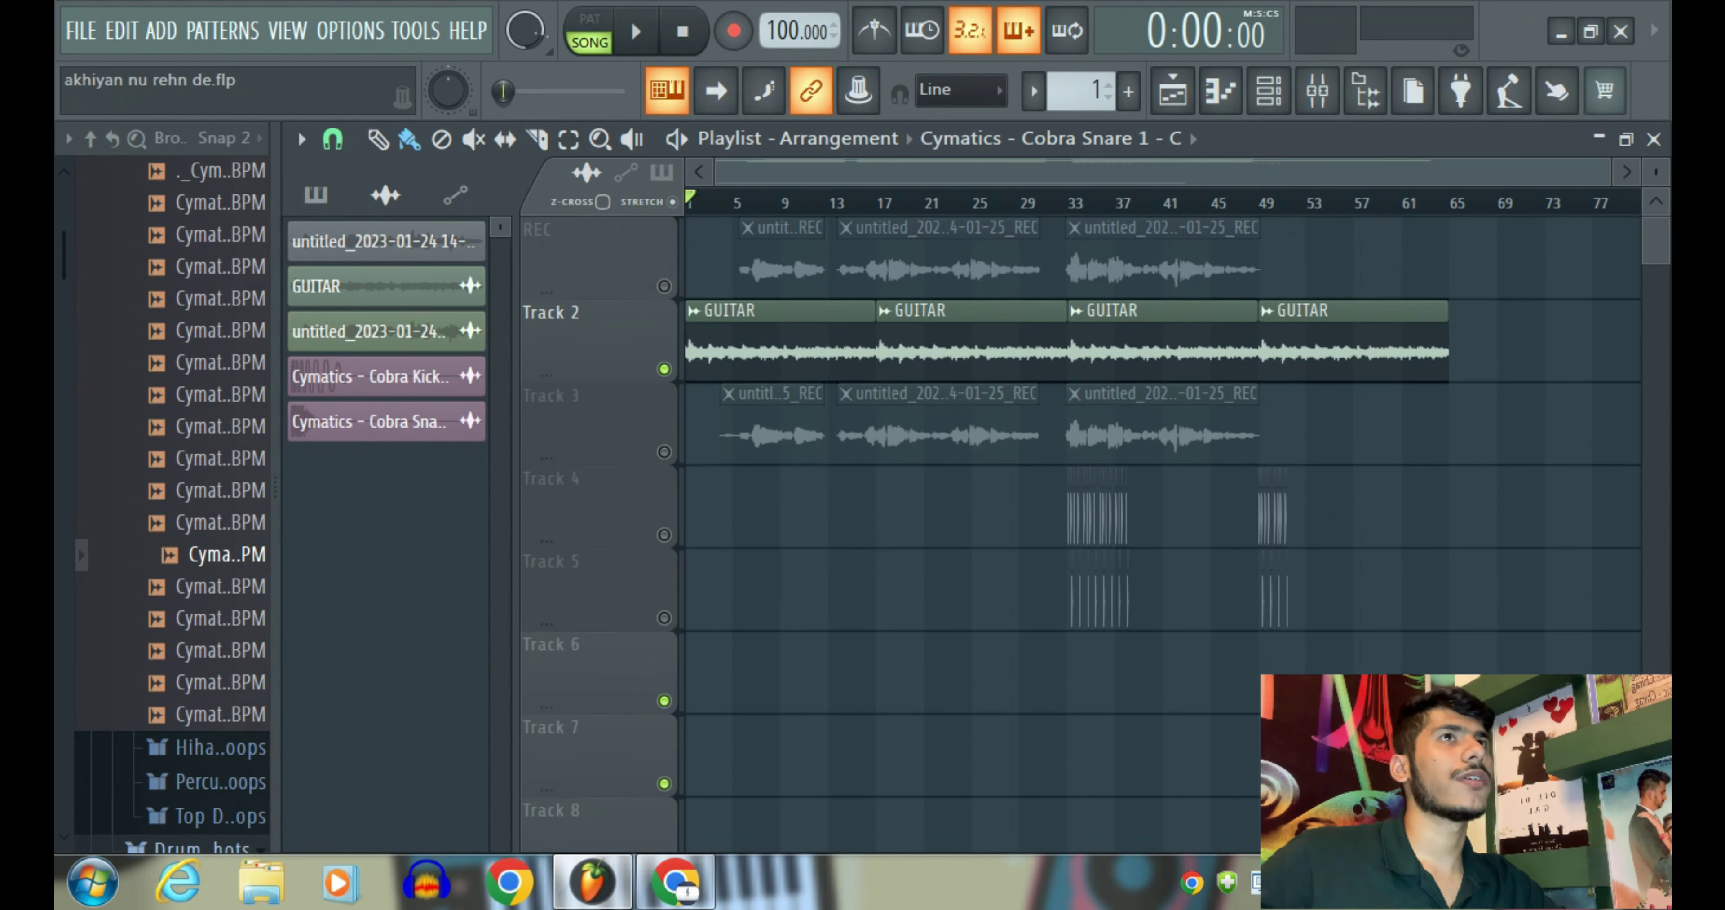
{"action": "left_click", "coordinate": [81, 30]}
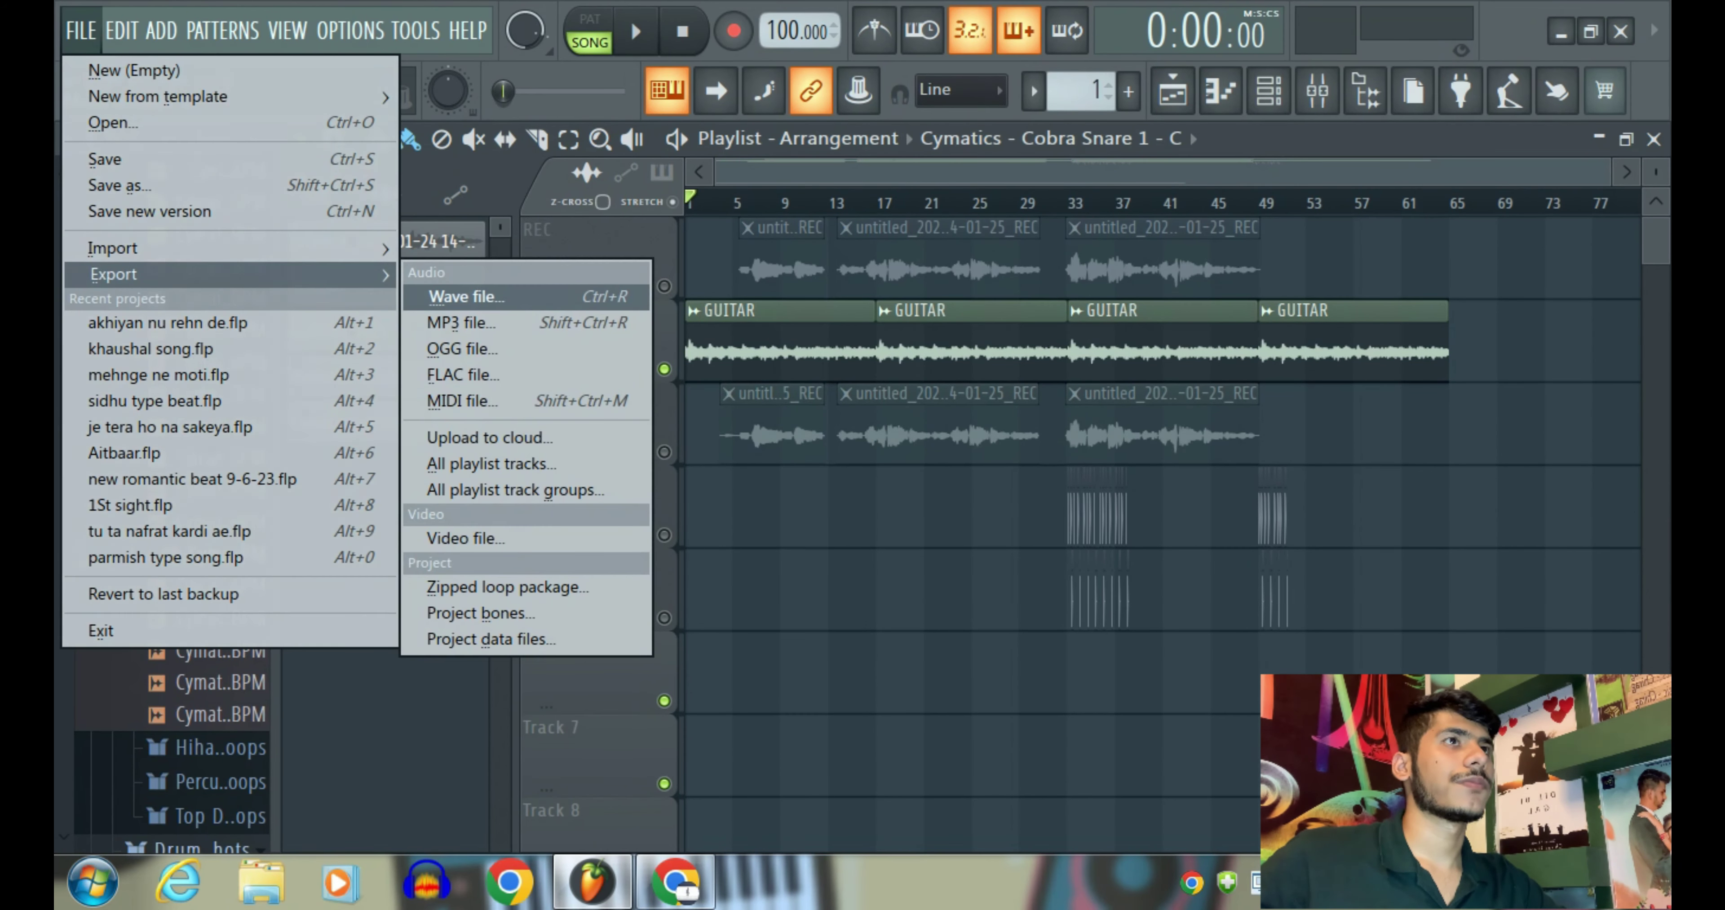
{"action": "left_click", "coordinate": [466, 296]}
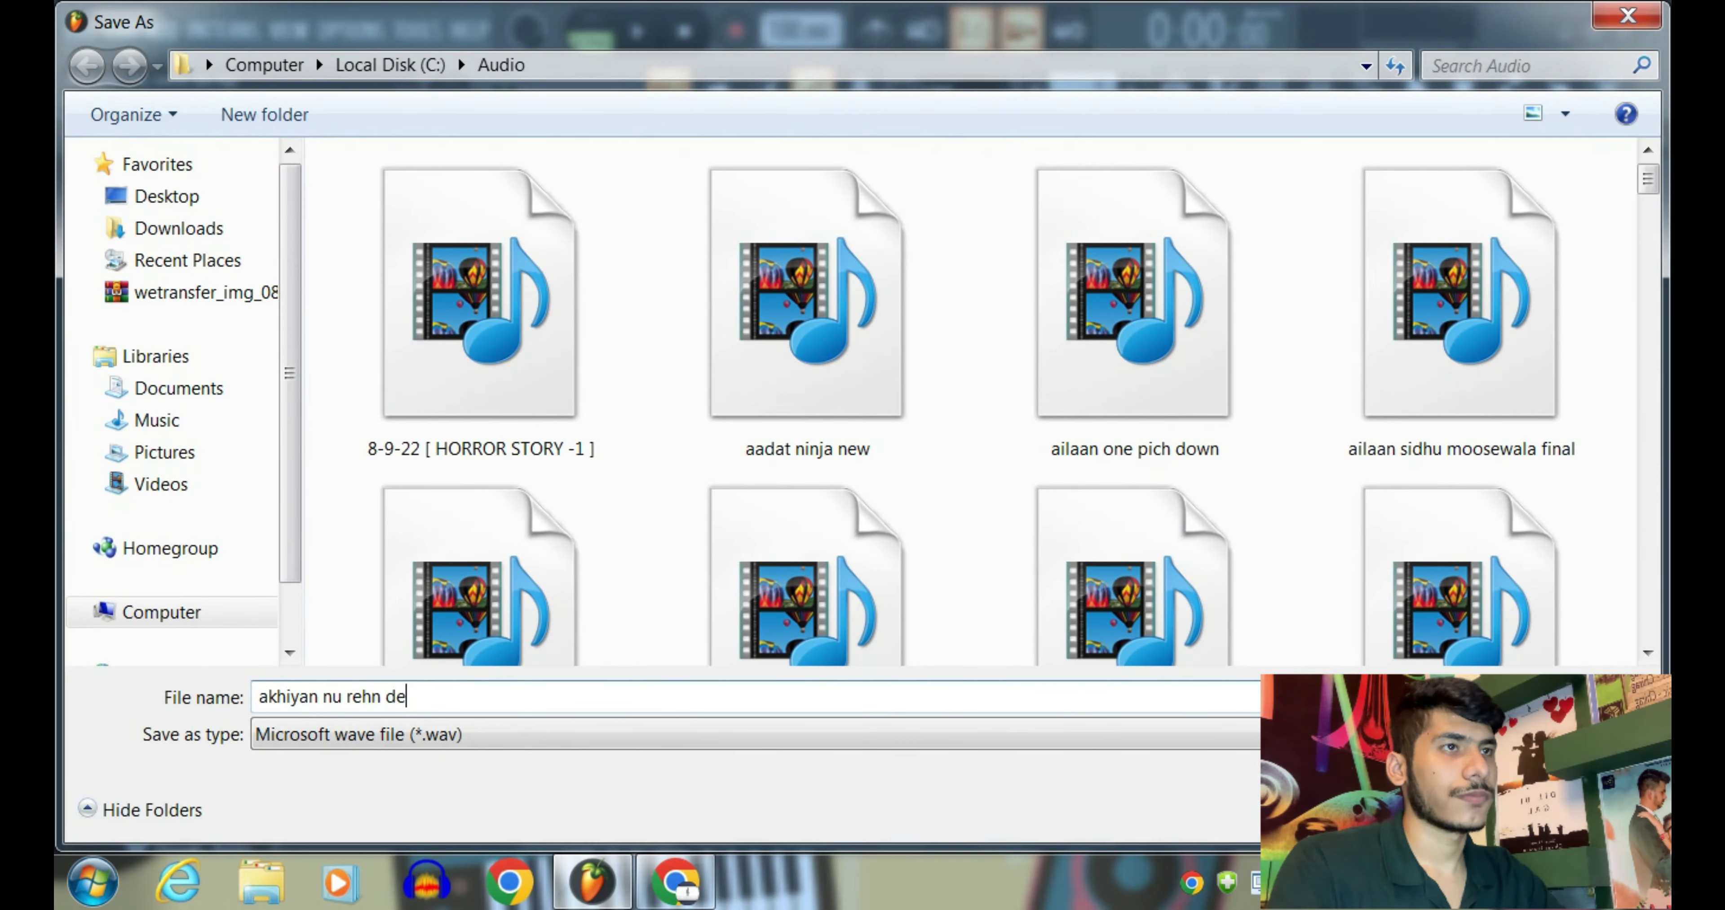
{"action": "type", "text": " MUSIC ONLY"}
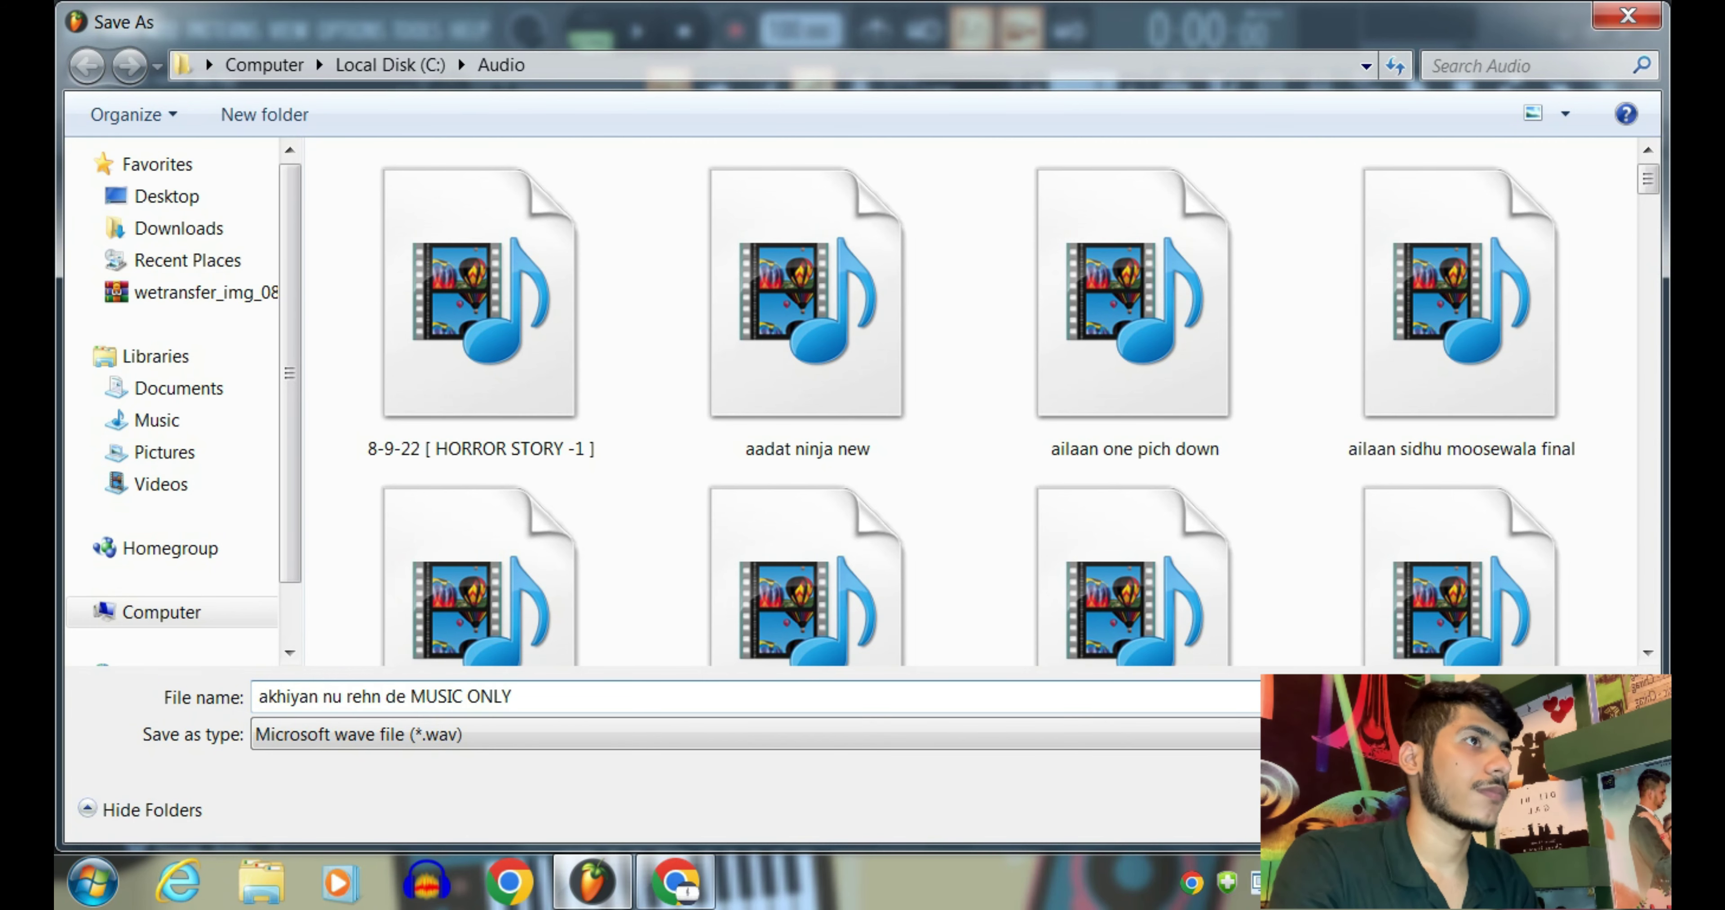
{"action": "key", "text": "Return"}
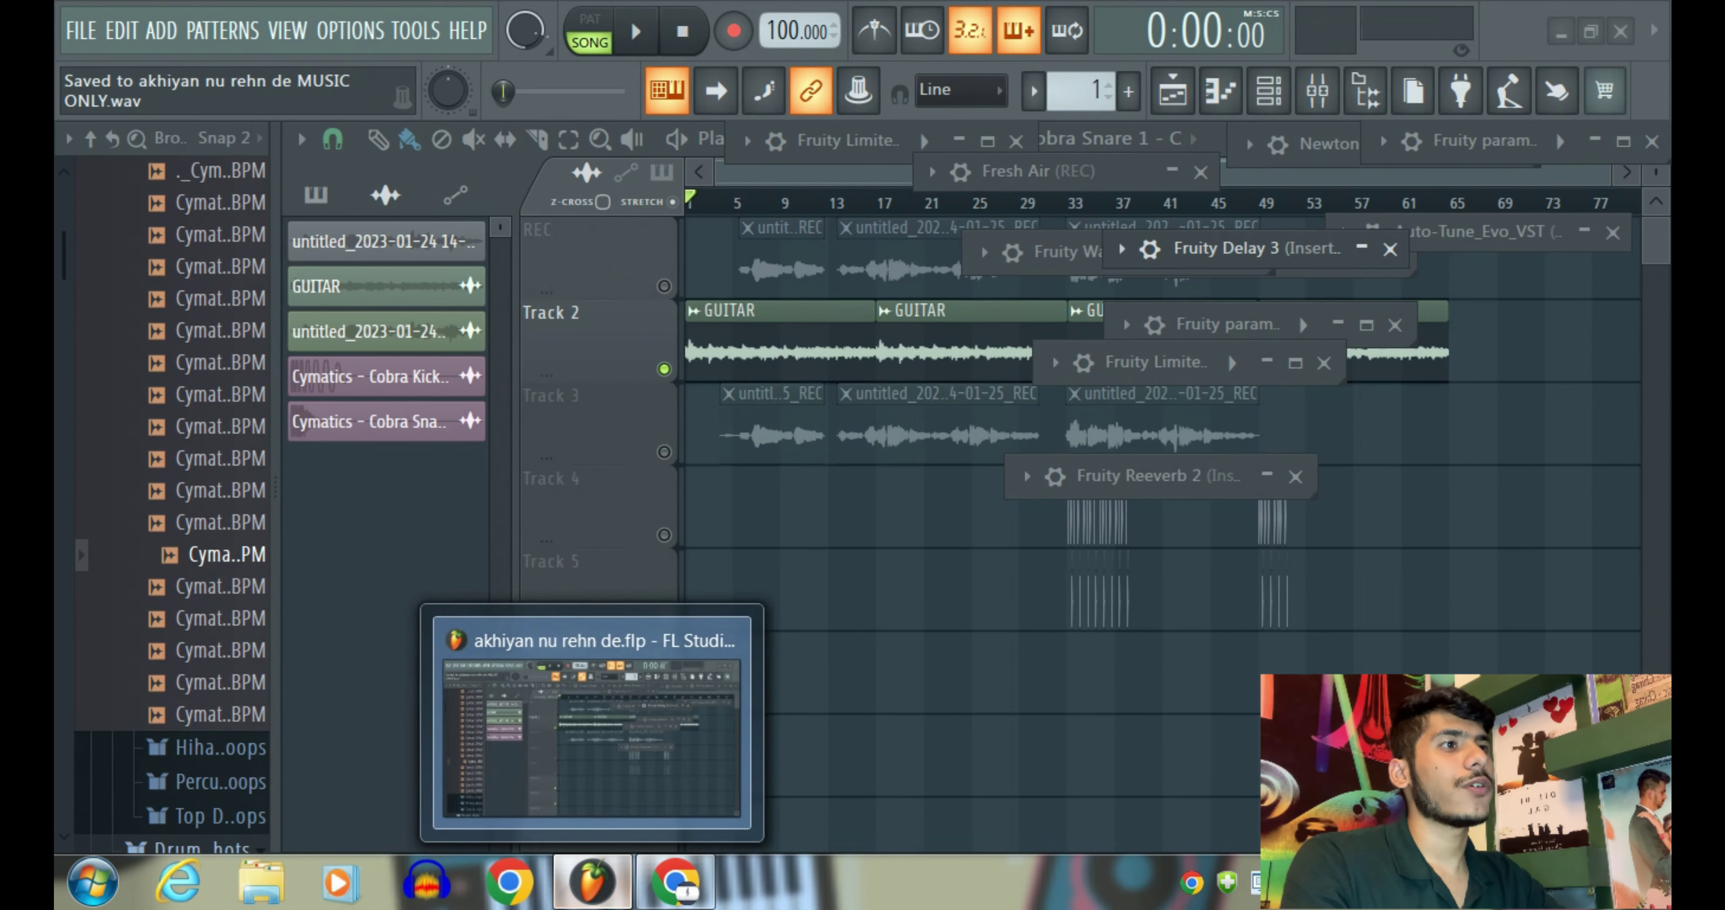
{"action": "left_click", "coordinate": [545, 736]}
{"action": "left_click", "coordinate": [1081, 435]}
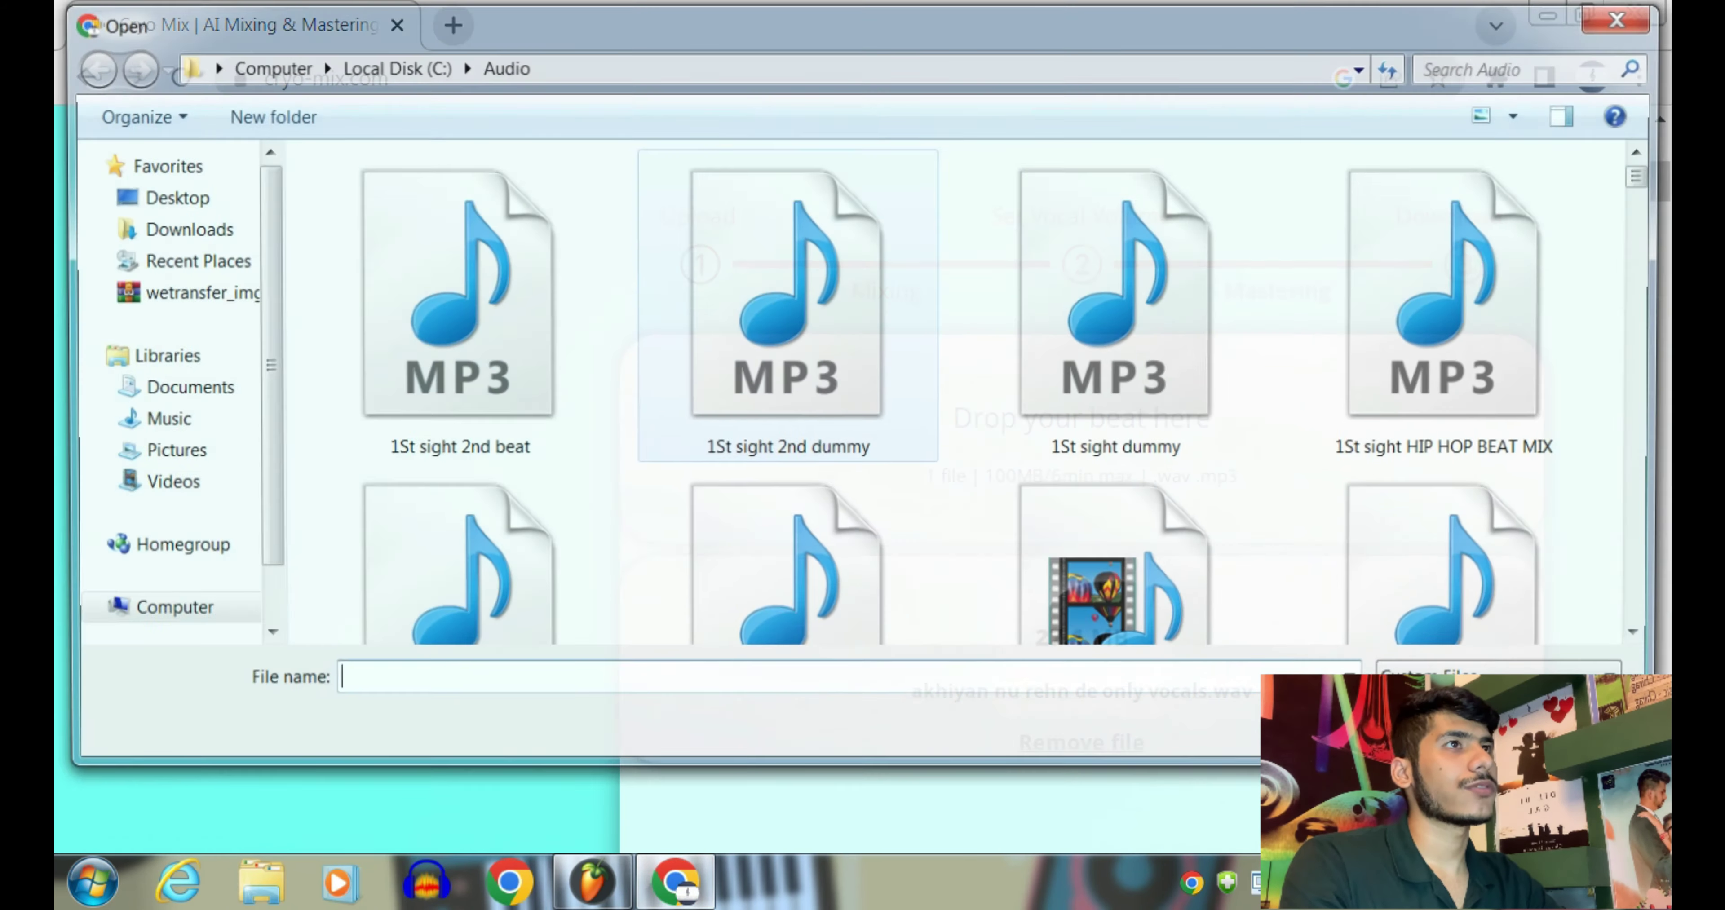
Pick 'akhiyan nu rehn de MUSIC ONLY.wav' via file-name autocomplete as the beat
{"action": "type", "text": "A"}
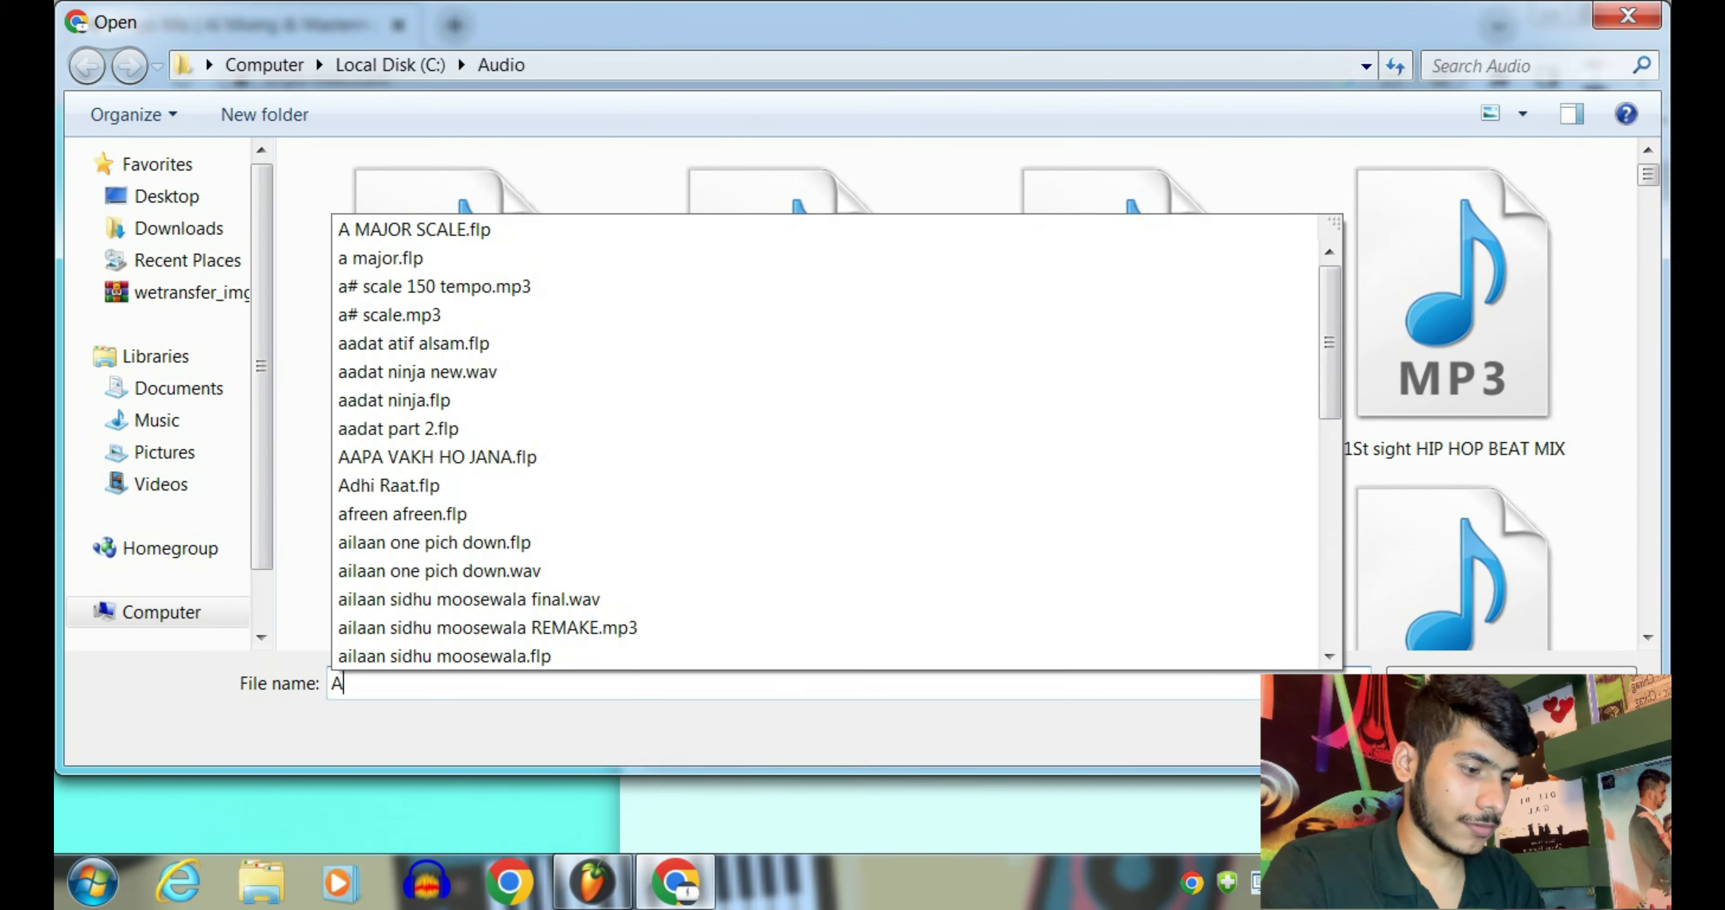
{"action": "type", "text": "KHIYTAN"}
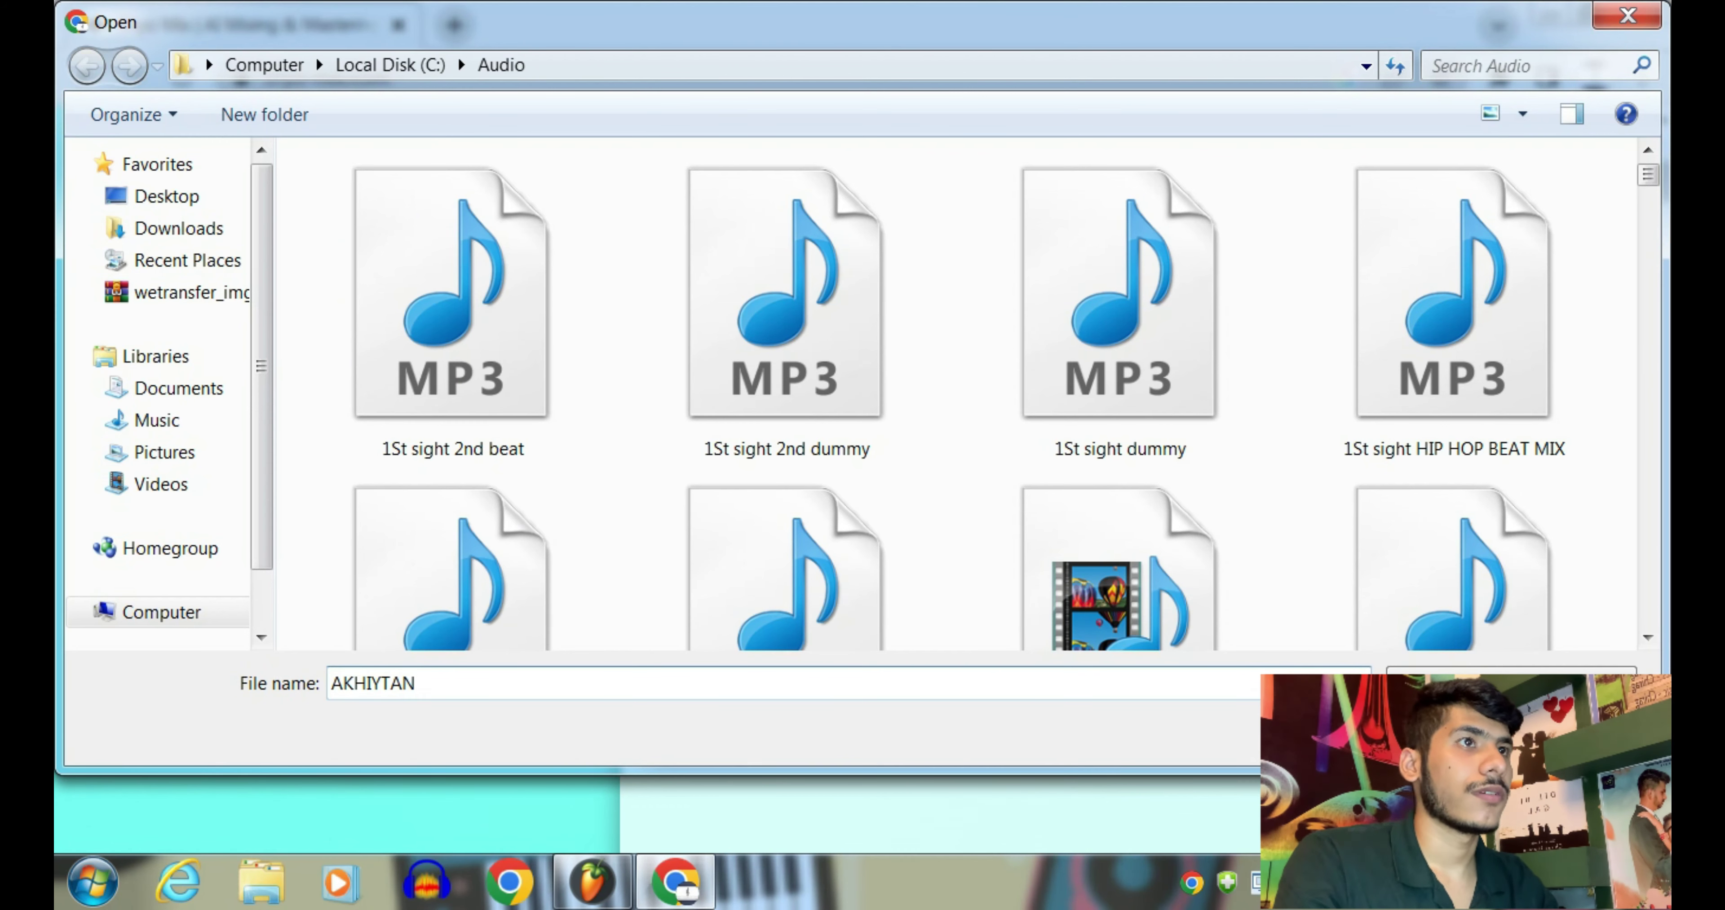
{"action": "key", "text": "BackSpace"}
{"action": "key", "text": "BackSpace"}
{"action": "key", "text": "BackSpace"}
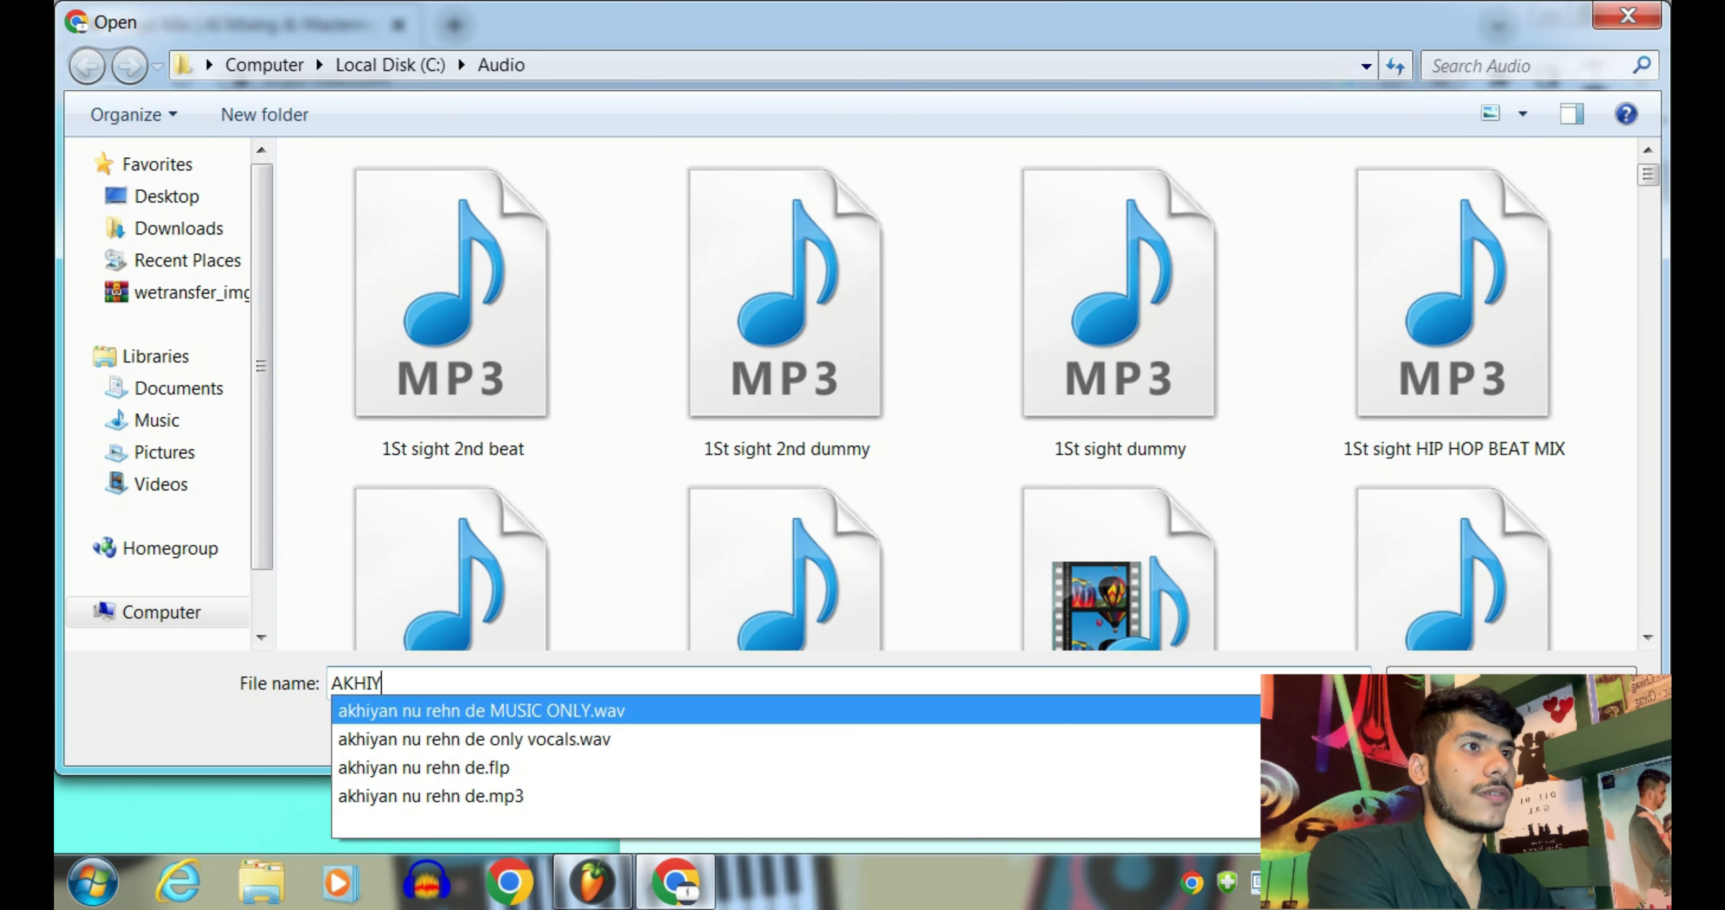
{"action": "key", "text": "Up"}
{"action": "key", "text": "Return"}
{"action": "key", "text": "Return"}
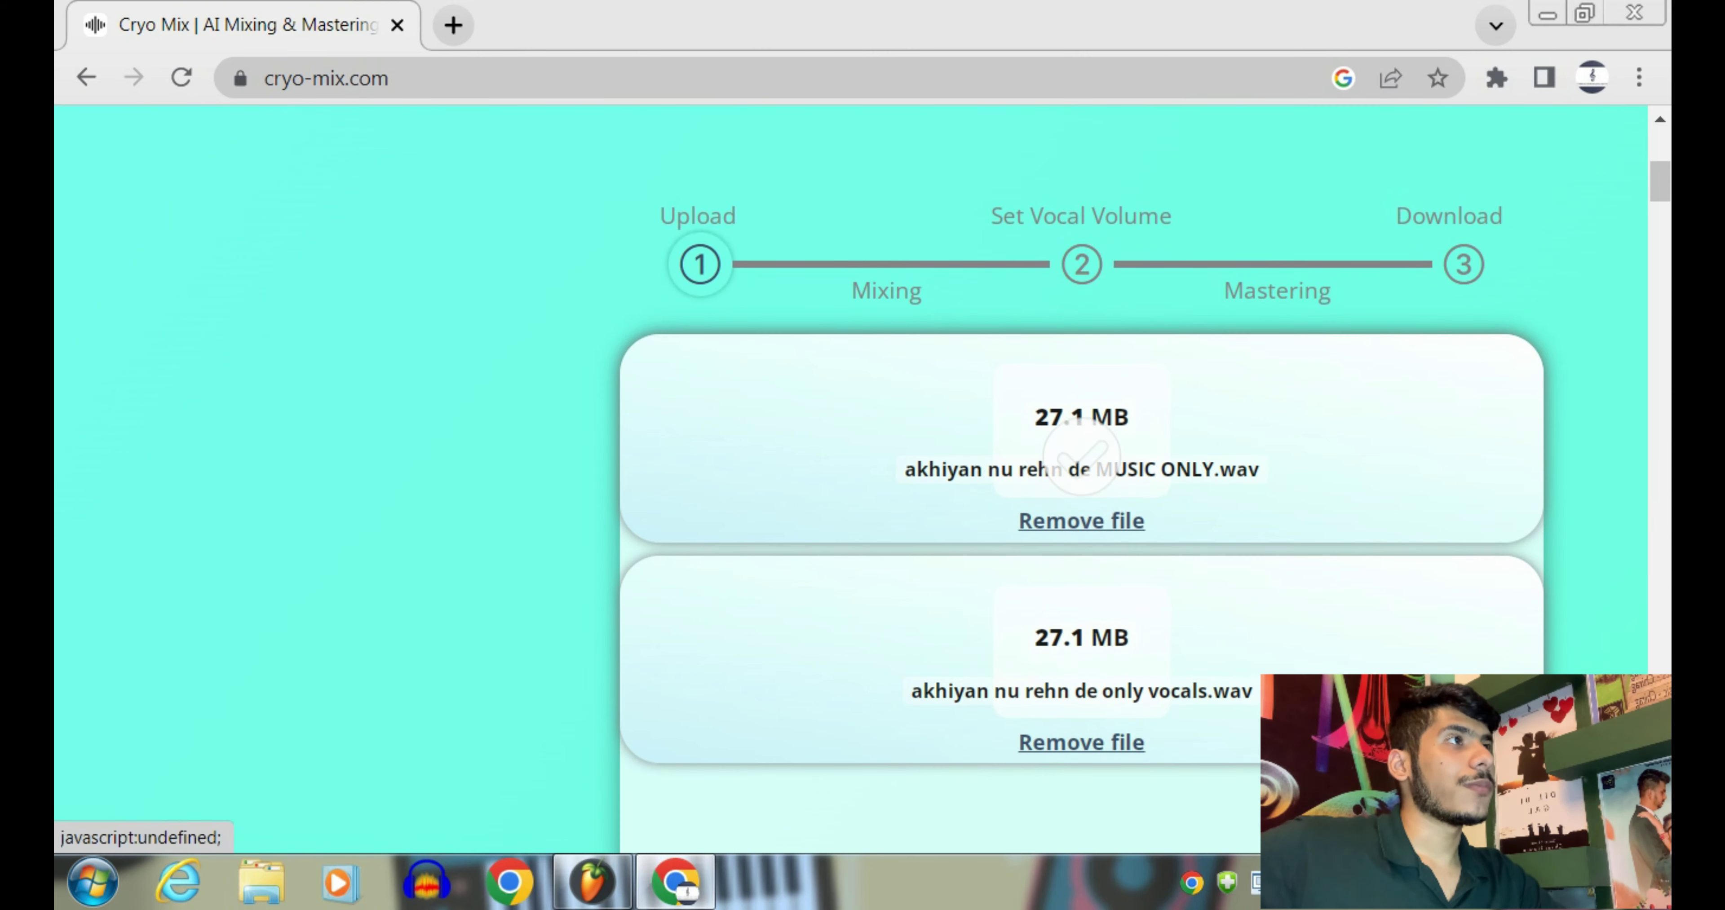
Start Mixing and wait through queue and AI analysis until Set Vocal Volume appears
{"action": "scroll", "coordinate": [1082, 521], "scroll_direction": "down", "scroll_amount": 2}
{"action": "scroll", "coordinate": [1081, 482], "scroll_direction": "down", "scroll_amount": 2}
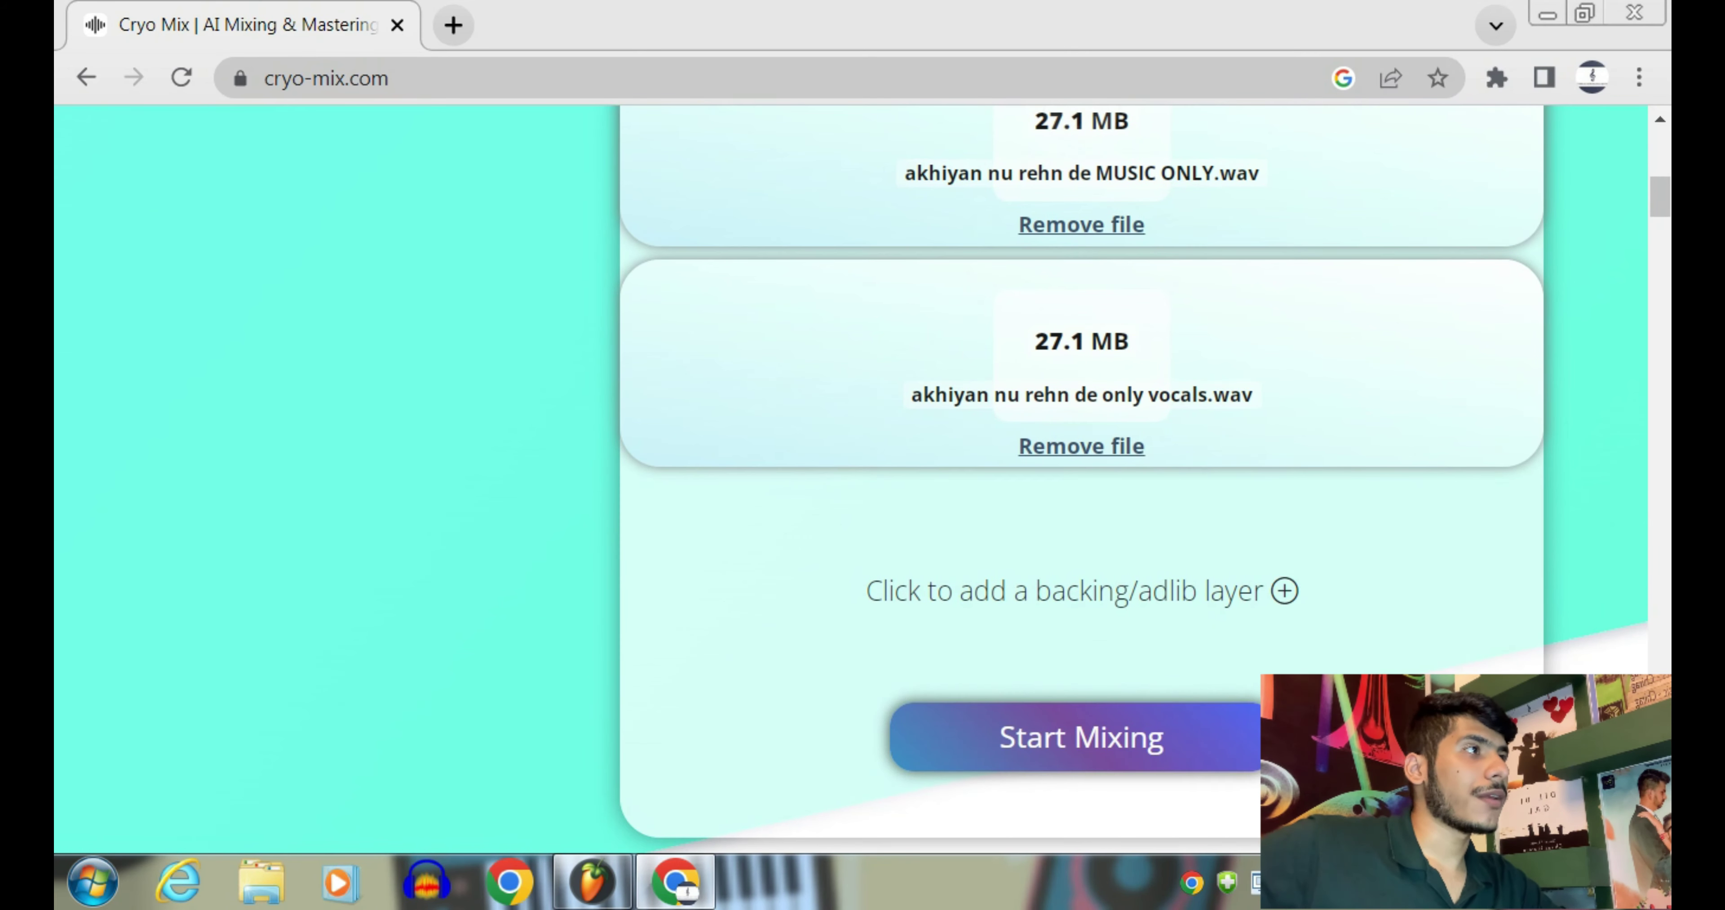
{"action": "left_click", "coordinate": [1081, 737]}
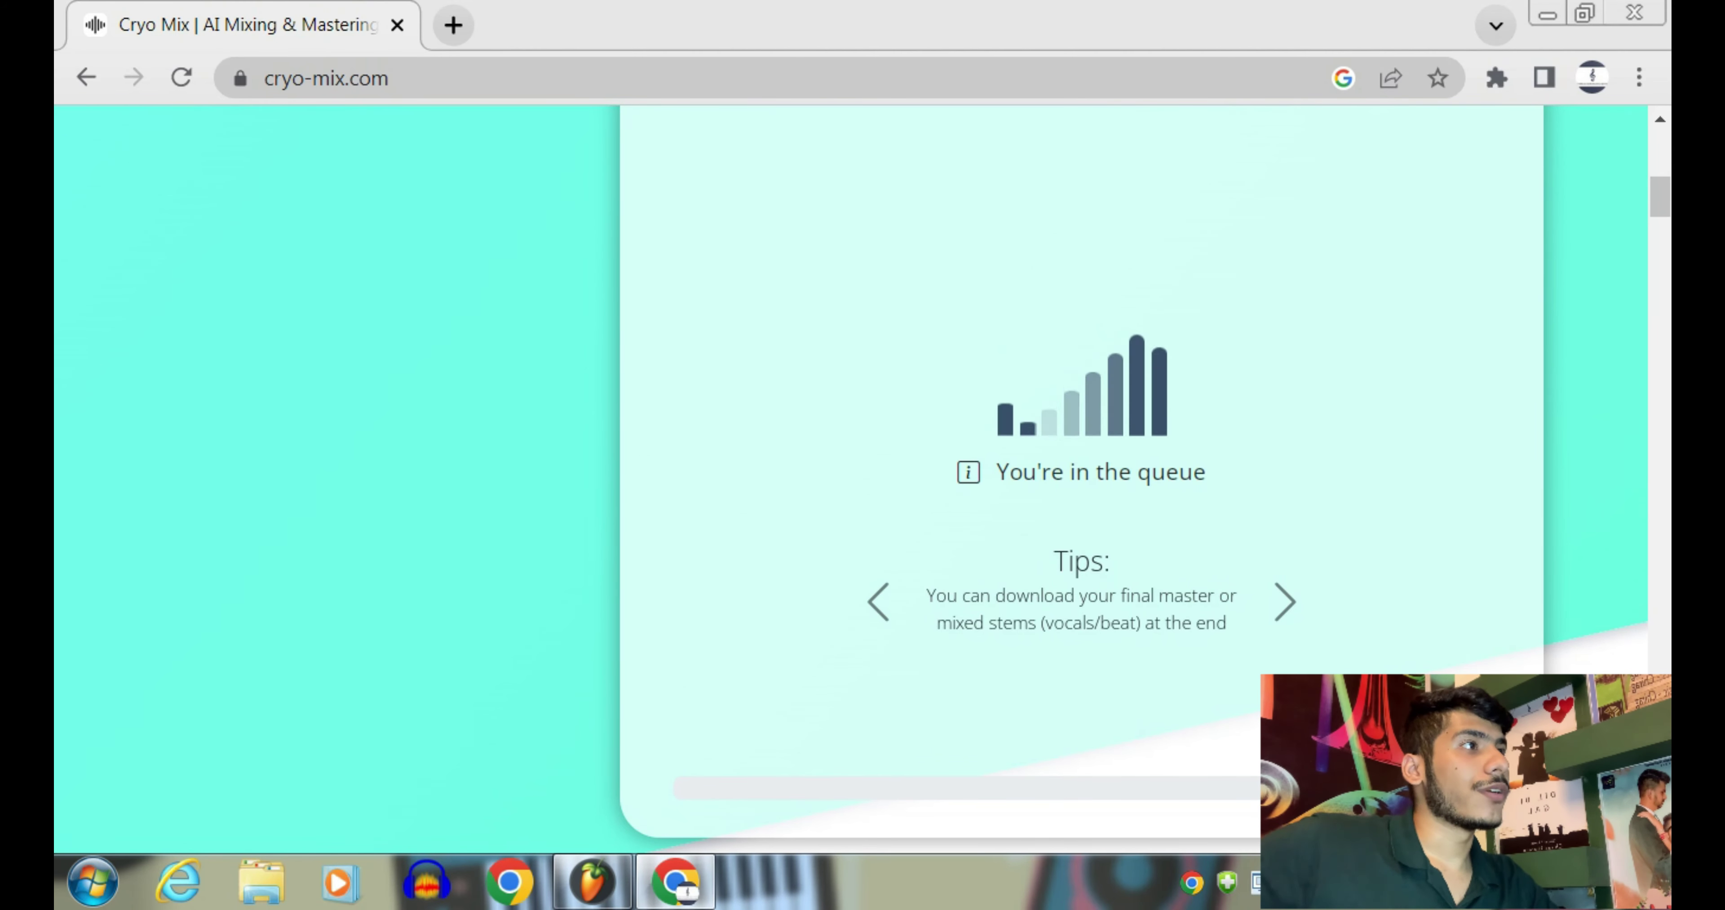
{"action": "left_click_drag", "start_coordinate": [926, 595], "coordinate": [1216, 624]}
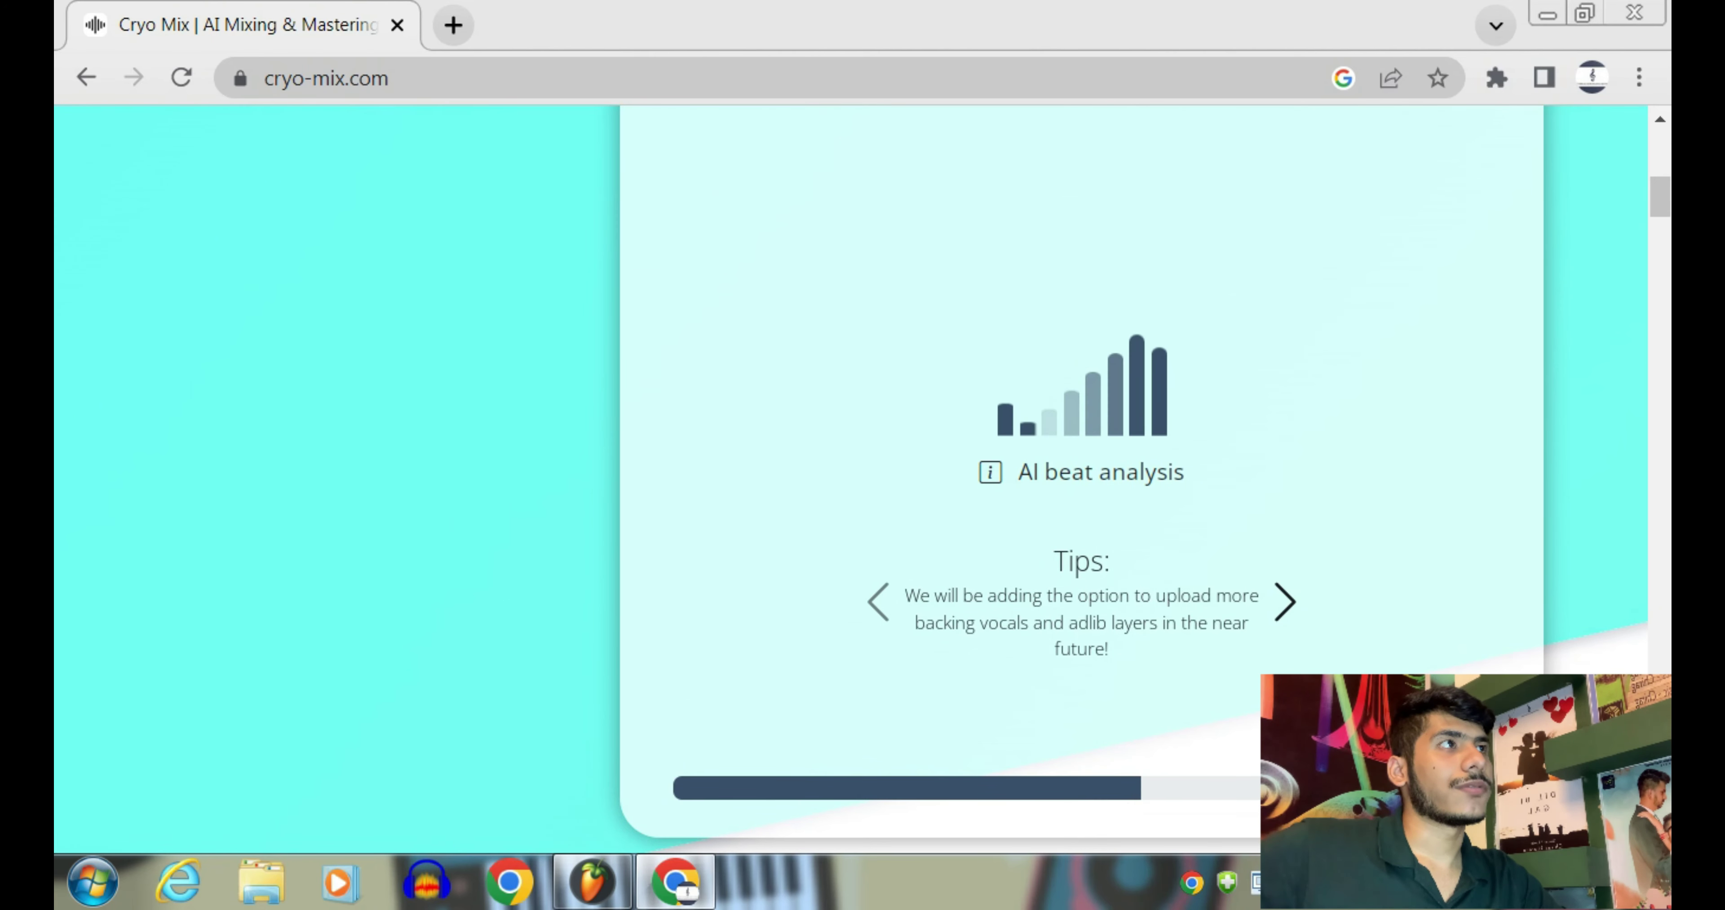
{"action": "scroll", "coordinate": [863, 468], "scroll_direction": "up", "scroll_amount": 6}
{"action": "scroll", "coordinate": [864, 469], "scroll_direction": "down", "scroll_amount": 2}
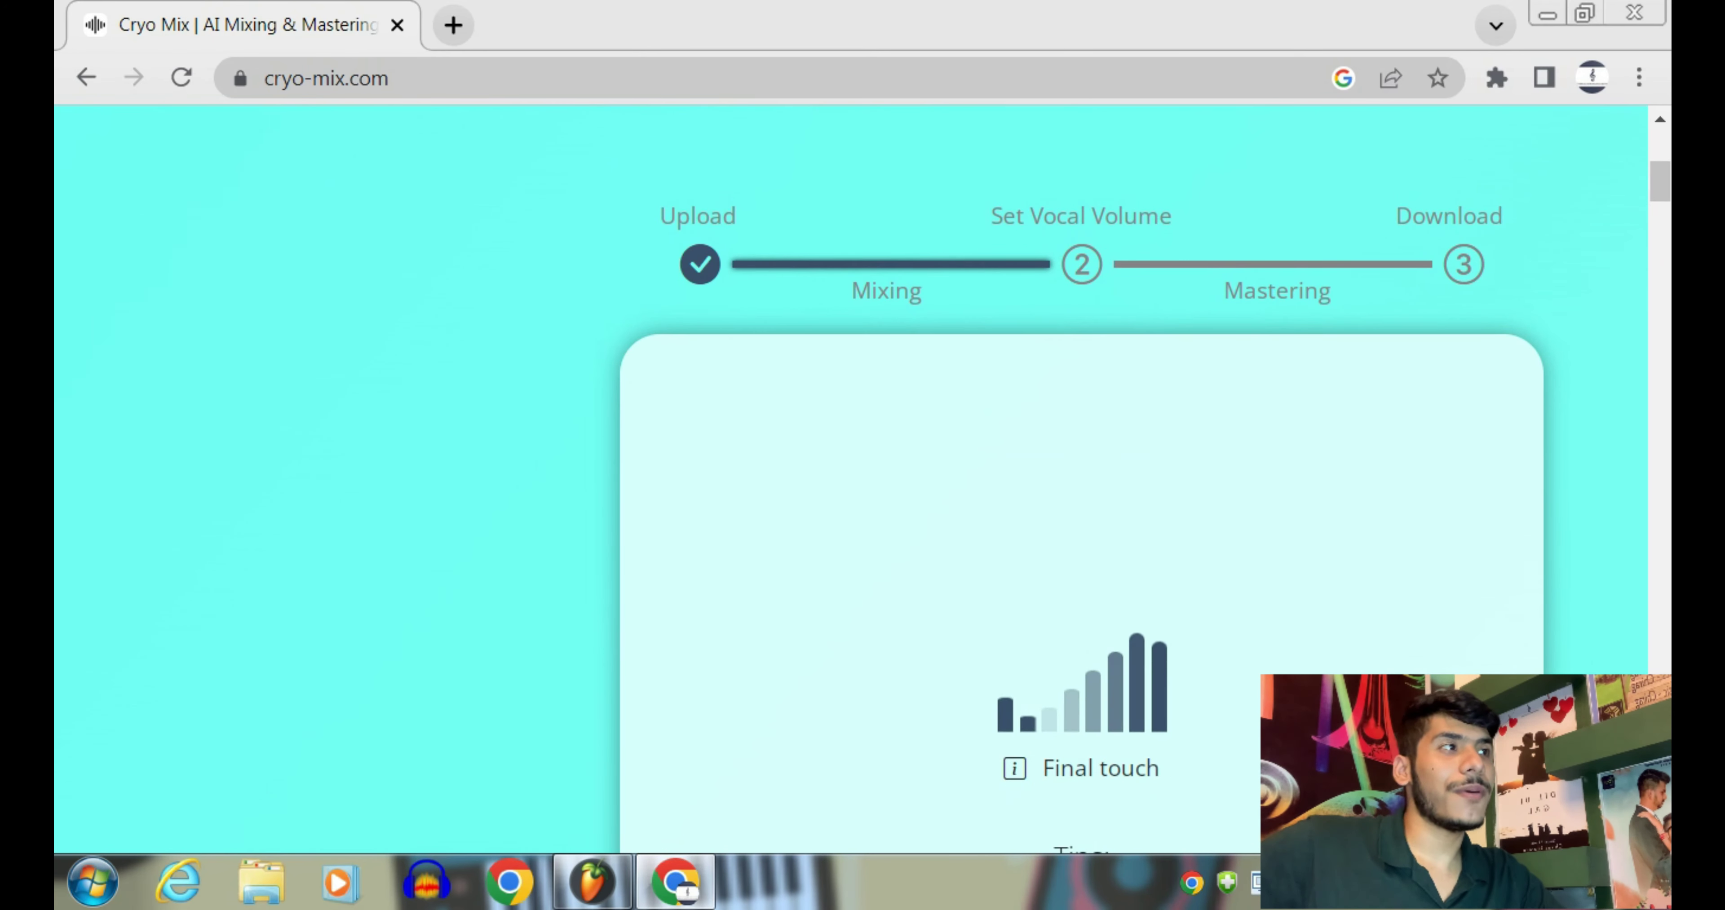
{"action": "scroll", "coordinate": [1081, 469], "scroll_direction": "down", "scroll_amount": 2}
{"action": "scroll", "coordinate": [1081, 469], "scroll_direction": "down", "scroll_amount": 2}
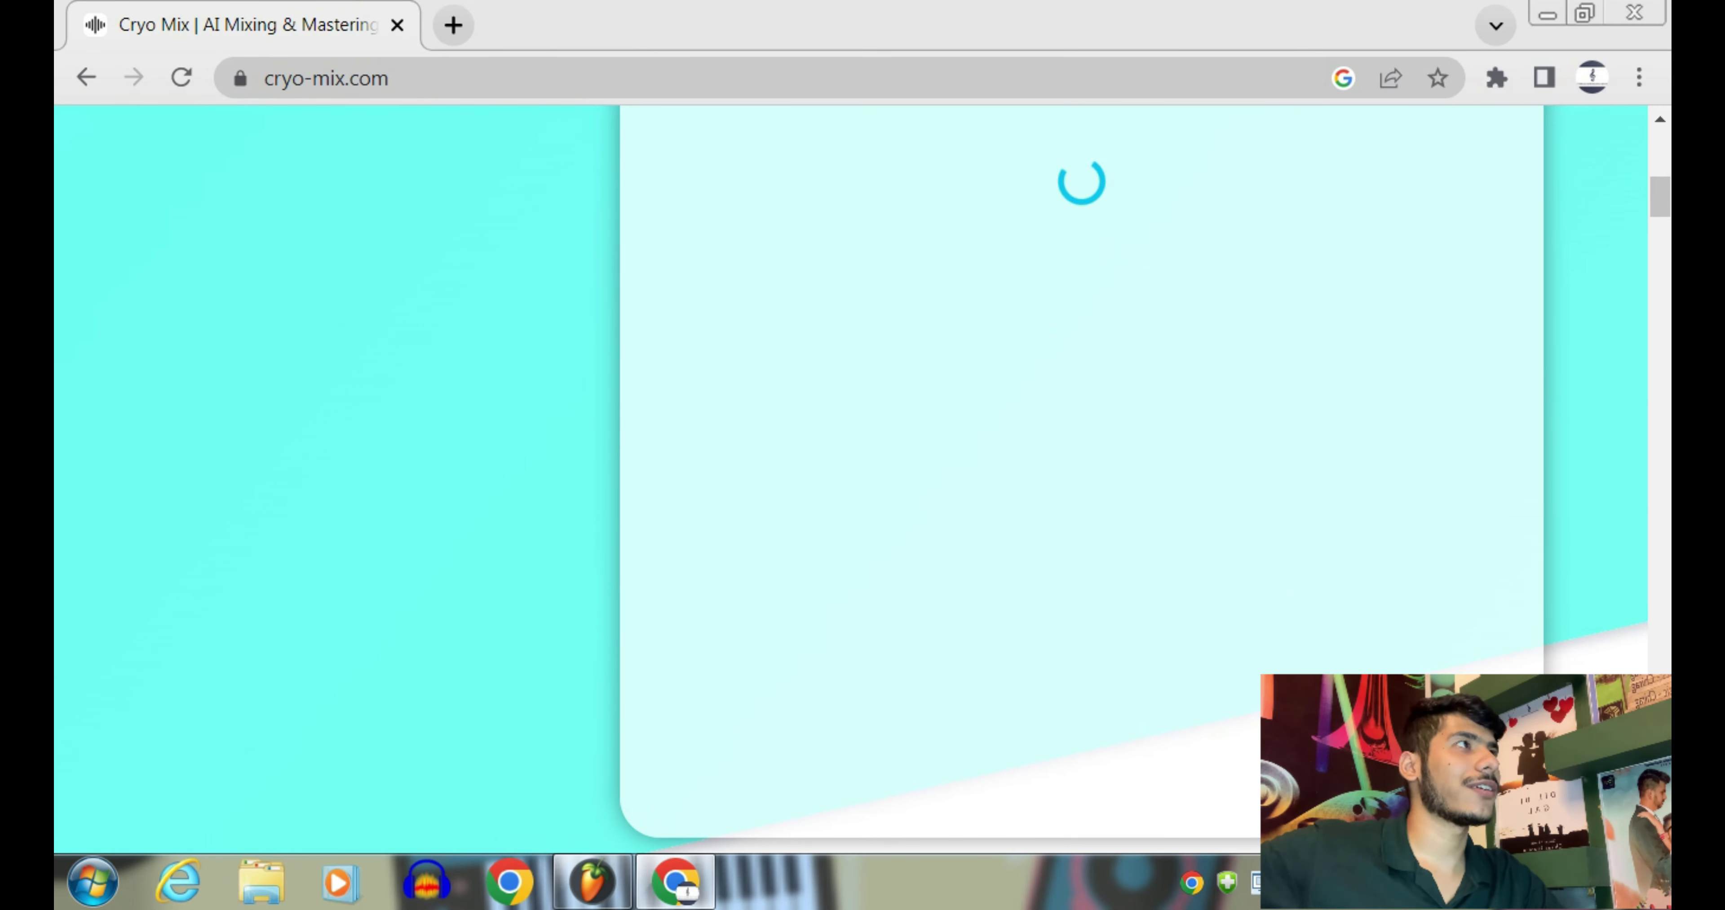
{"action": "scroll", "coordinate": [1081, 468], "scroll_direction": "up", "scroll_amount": 3}
{"action": "scroll", "coordinate": [1080, 469], "scroll_direction": "down", "scroll_amount": 1}
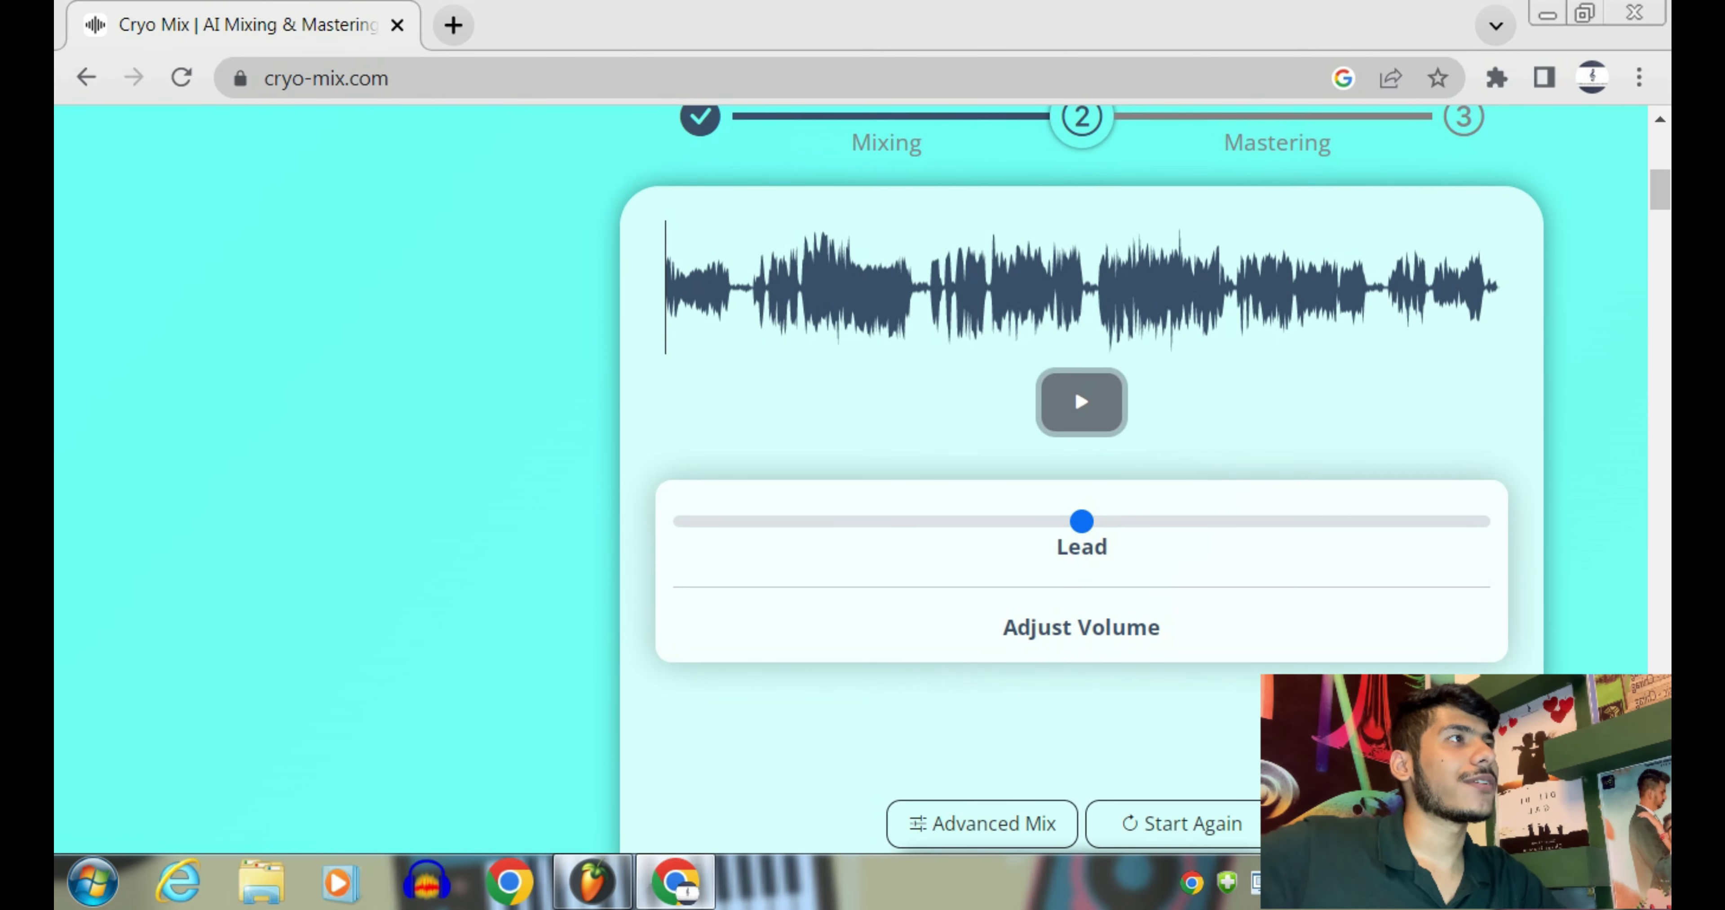
Preview the AI mix, pause it, and open the Advanced Mix settings
{"action": "left_click", "coordinate": [1080, 402]}
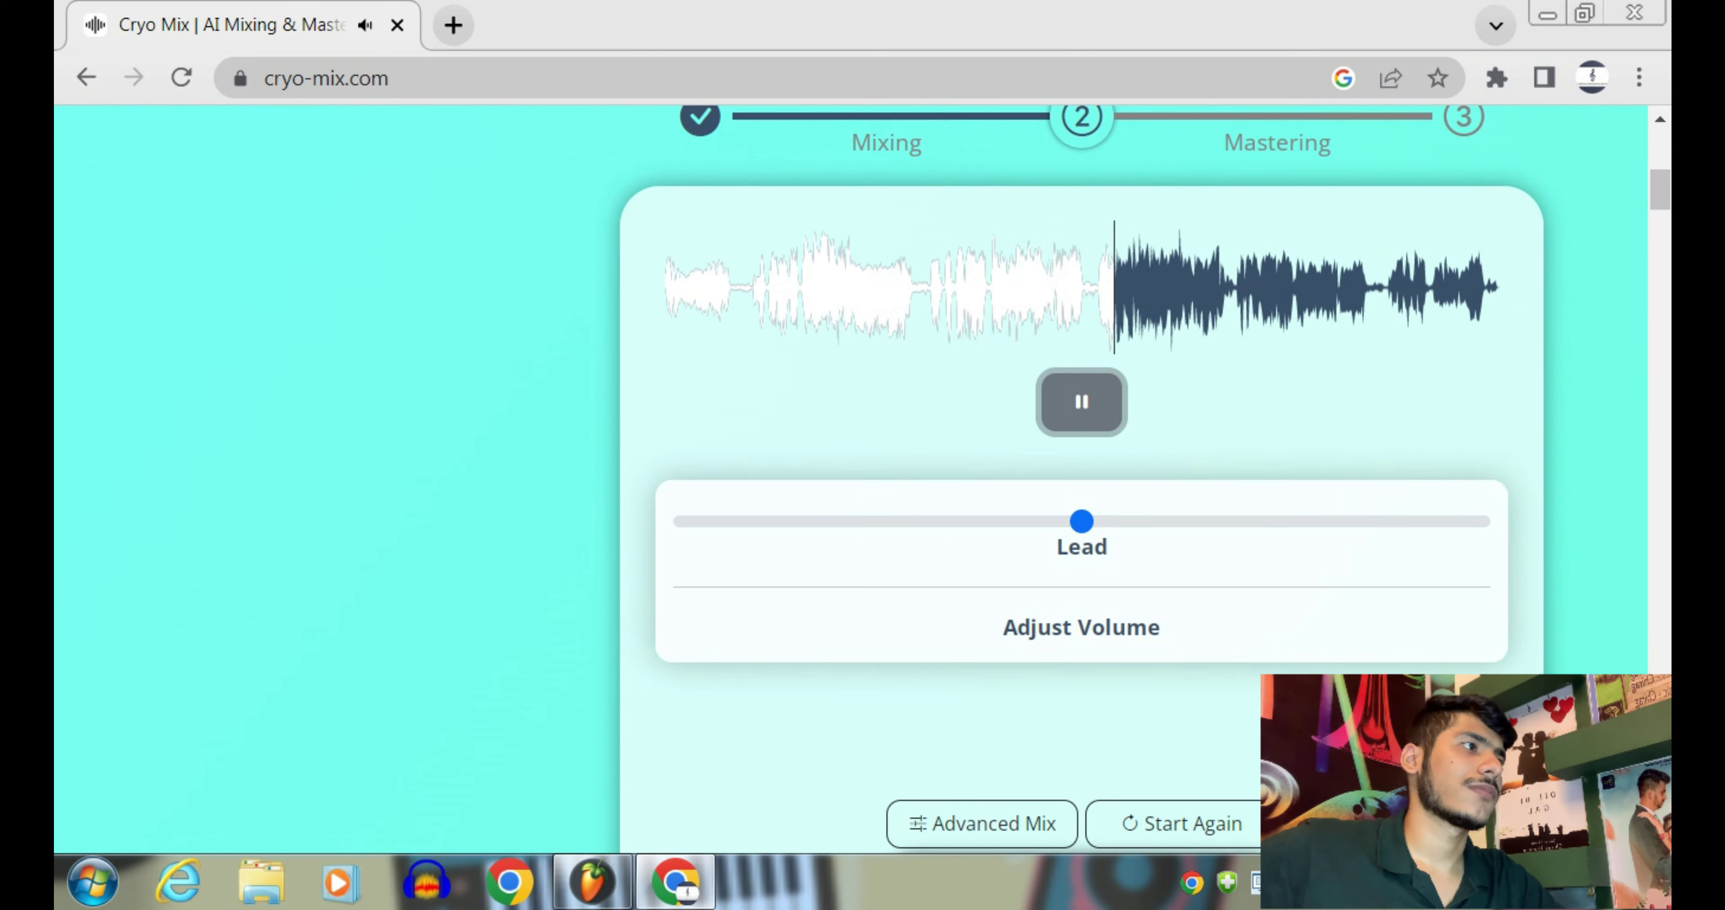
{"action": "scroll", "coordinate": [1081, 469], "scroll_direction": "down", "scroll_amount": 2}
{"action": "scroll", "coordinate": [1081, 469], "scroll_direction": "up", "scroll_amount": 2}
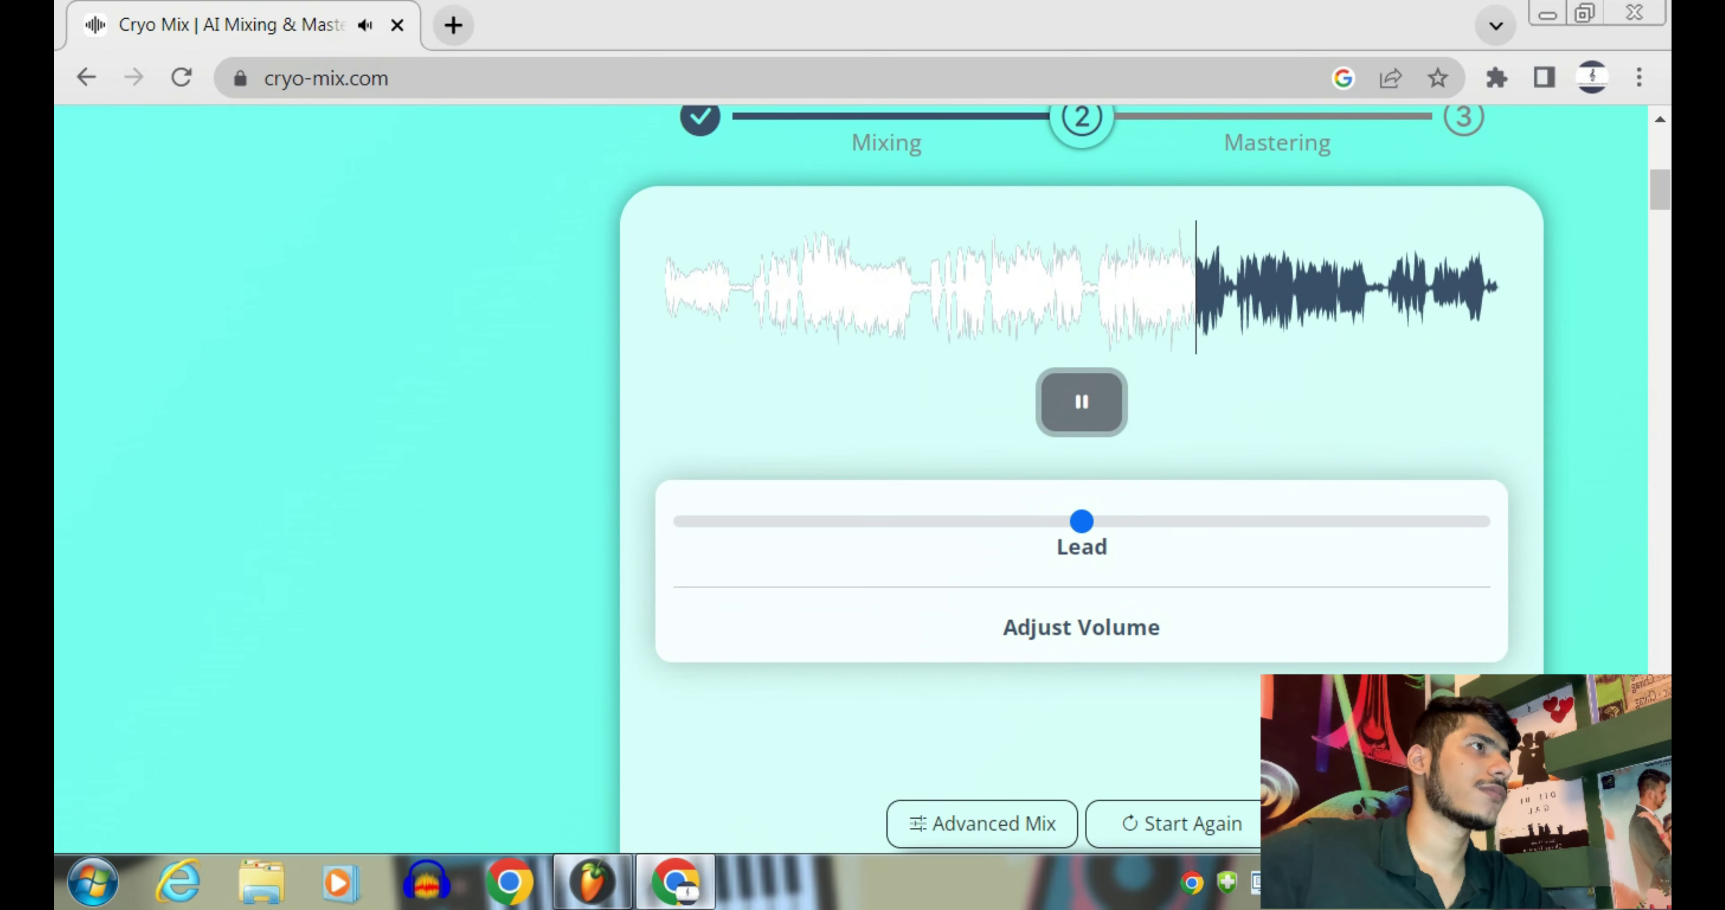
{"action": "key", "text": "space"}
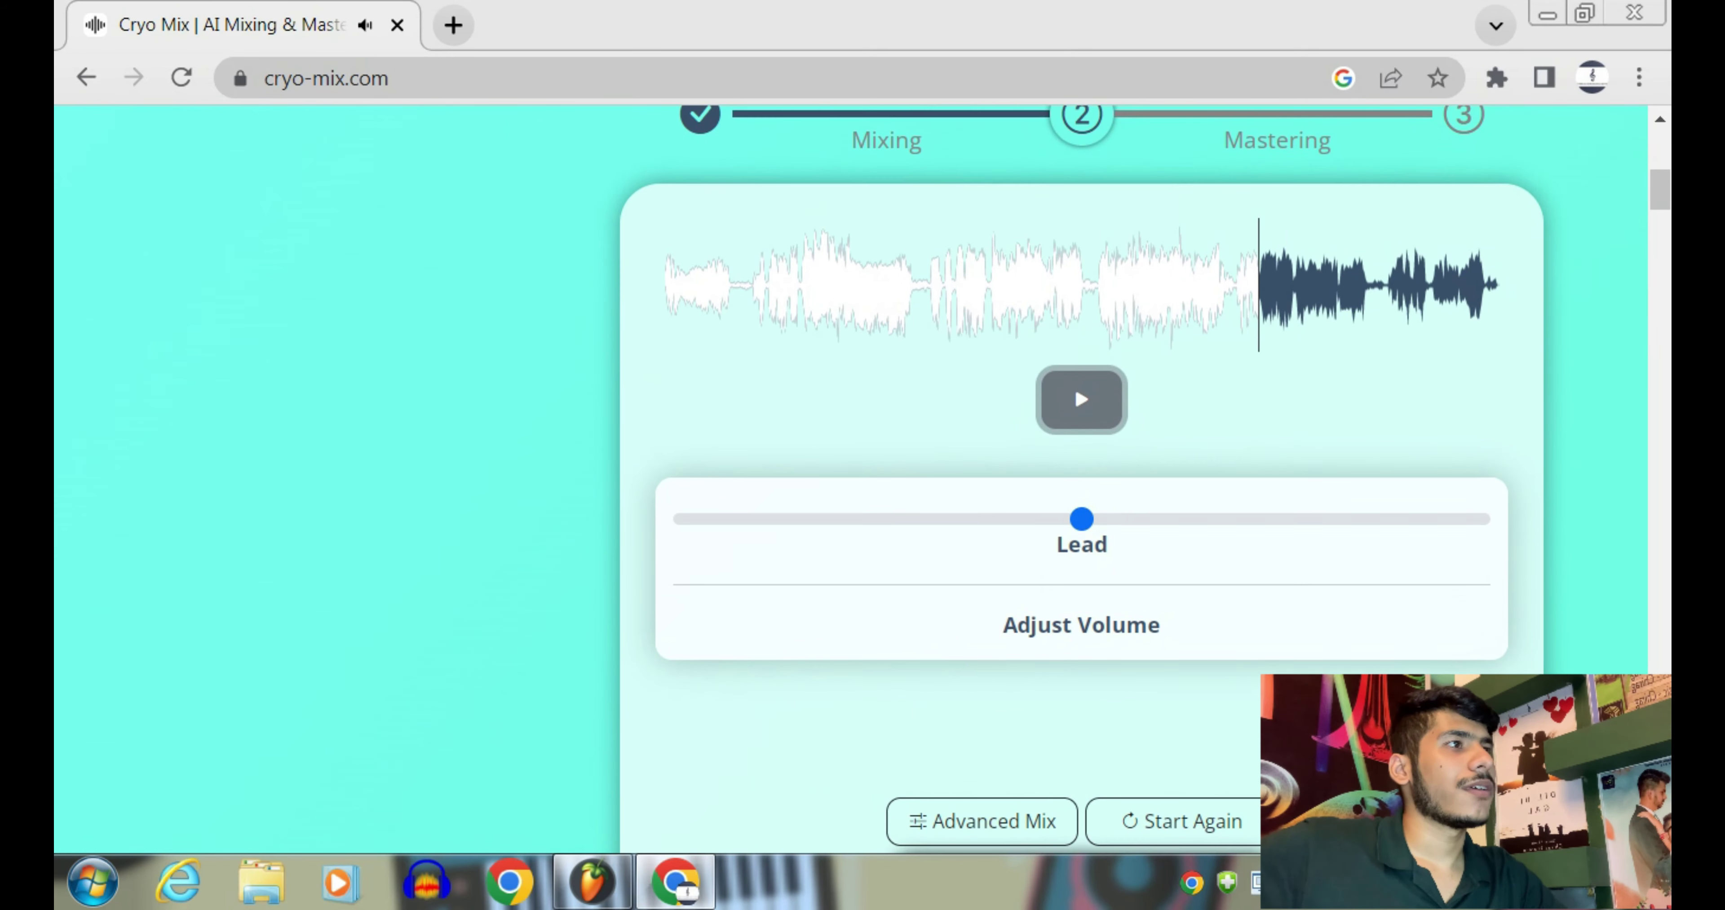
{"action": "scroll", "coordinate": [1081, 468], "scroll_direction": "down", "scroll_amount": 2}
{"action": "left_click", "coordinate": [981, 675]}
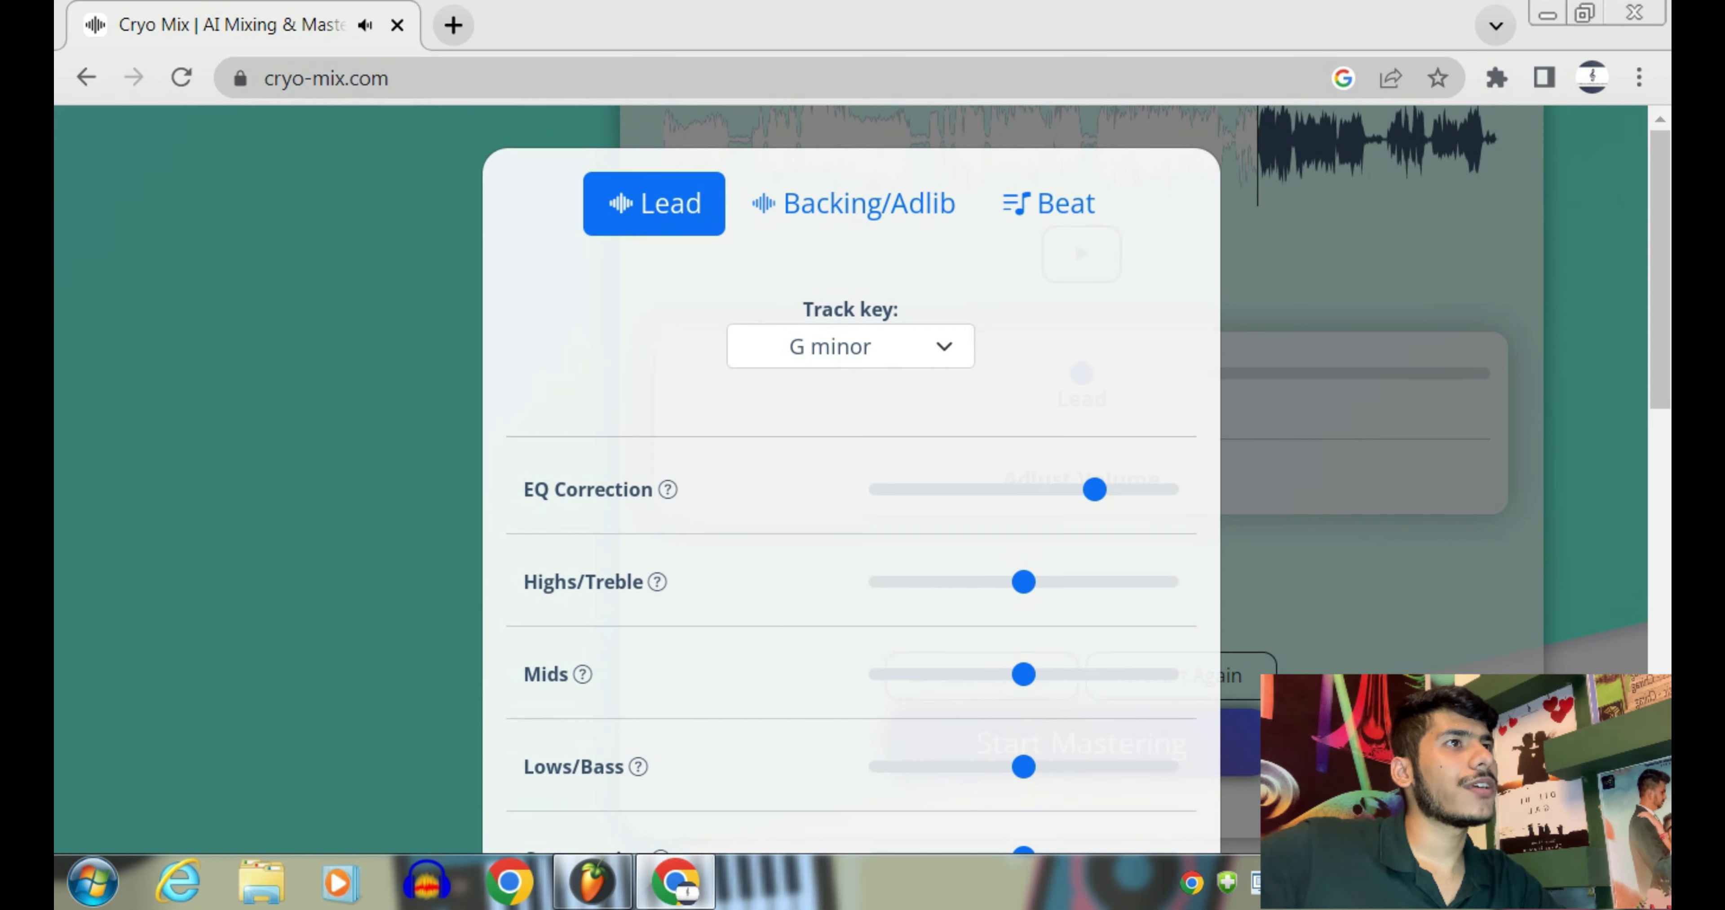
Drag the Lead's Pitch Correction slider down to the middle
{"action": "scroll", "coordinate": [850, 501], "scroll_direction": "down", "scroll_amount": 2}
{"action": "scroll", "coordinate": [851, 501], "scroll_direction": "down", "scroll_amount": 2}
{"action": "scroll", "coordinate": [850, 501], "scroll_direction": "up", "scroll_amount": 4}
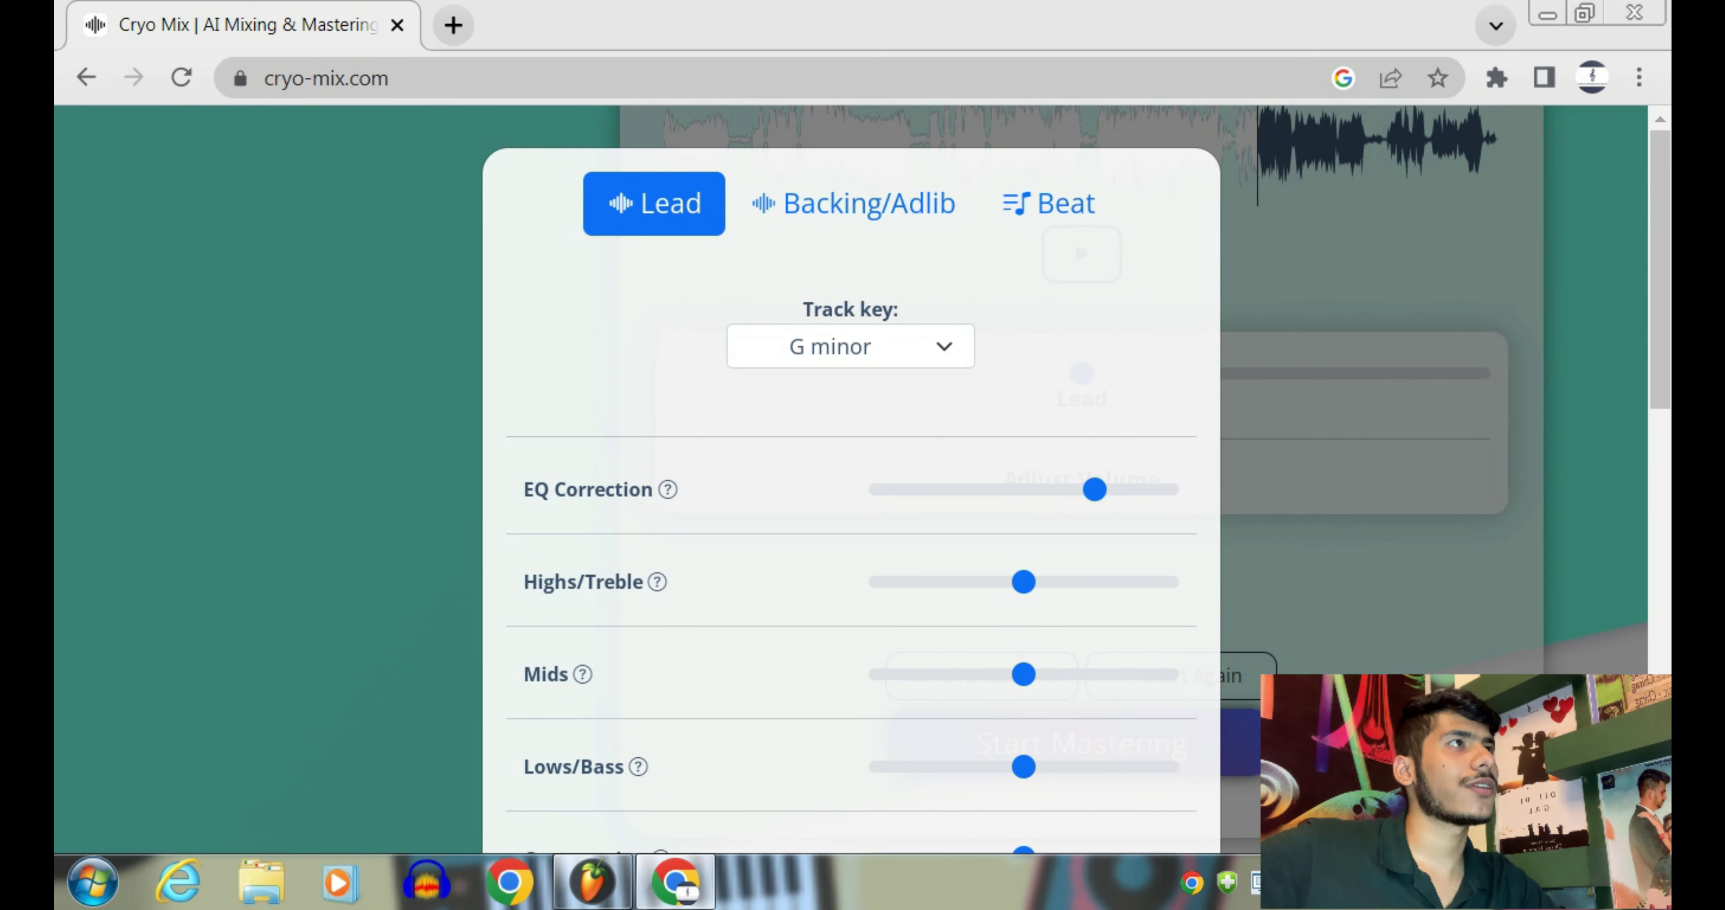
{"action": "scroll", "coordinate": [850, 502], "scroll_direction": "down", "scroll_amount": 4}
{"action": "scroll", "coordinate": [850, 501], "scroll_direction": "down", "scroll_amount": 6}
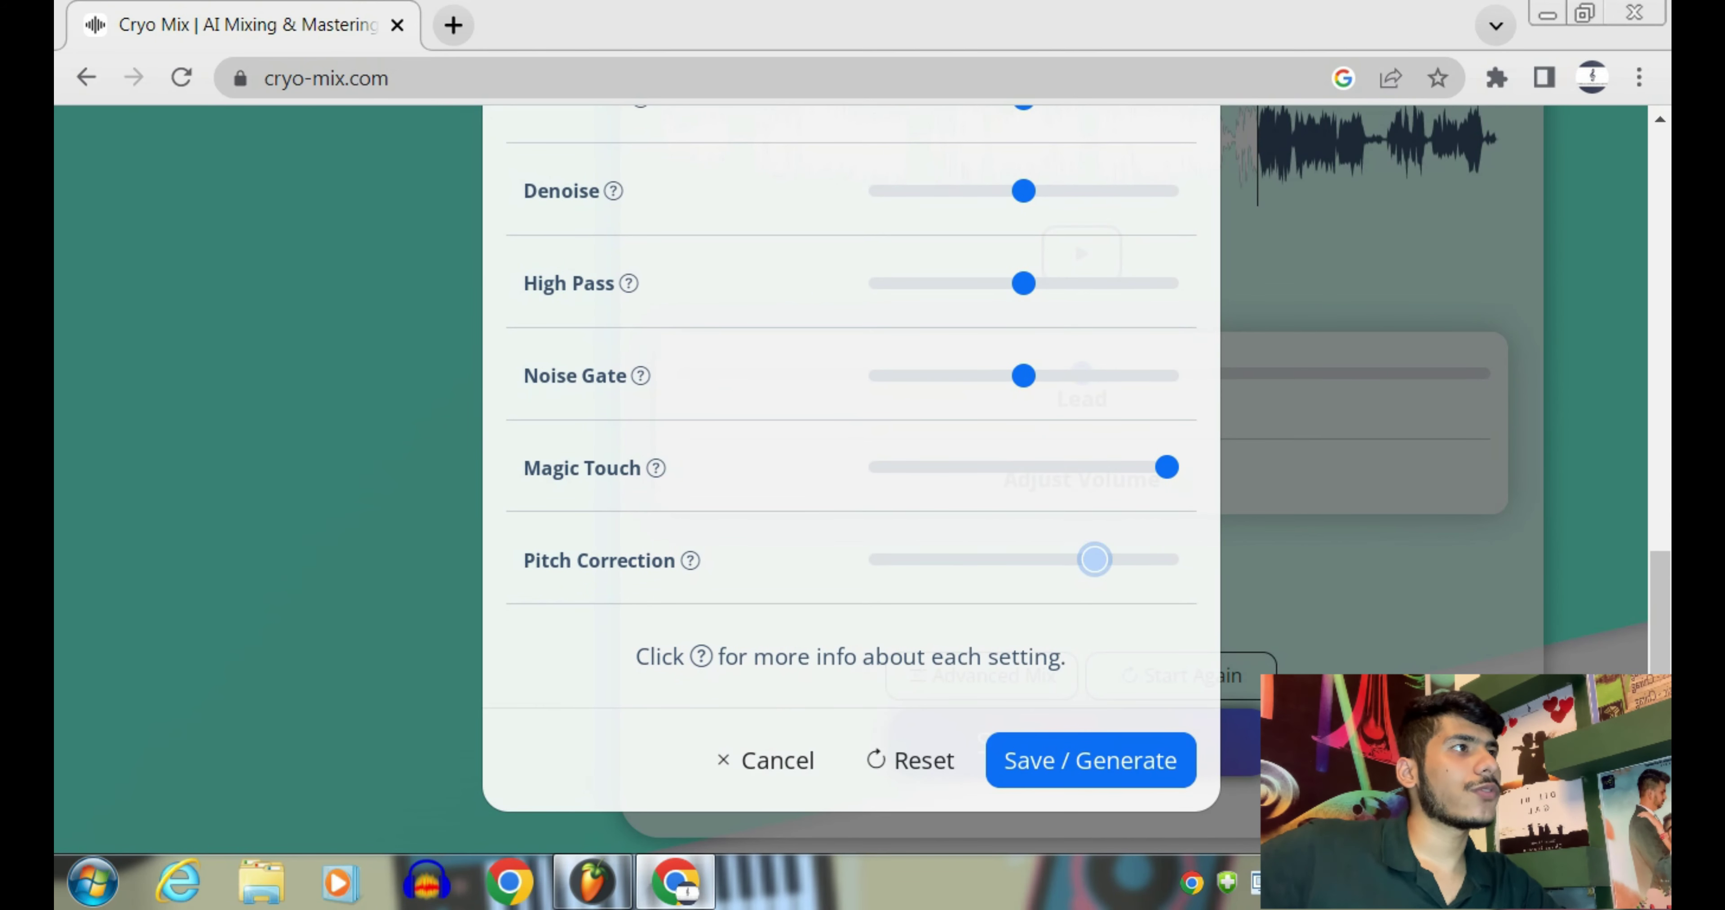
{"action": "left_click_drag", "start_coordinate": [1094, 560], "coordinate": [1023, 559]}
Save / Generate to re-process the mix with the new pitch correction
{"action": "scroll", "coordinate": [850, 469], "scroll_direction": "up", "scroll_amount": 2}
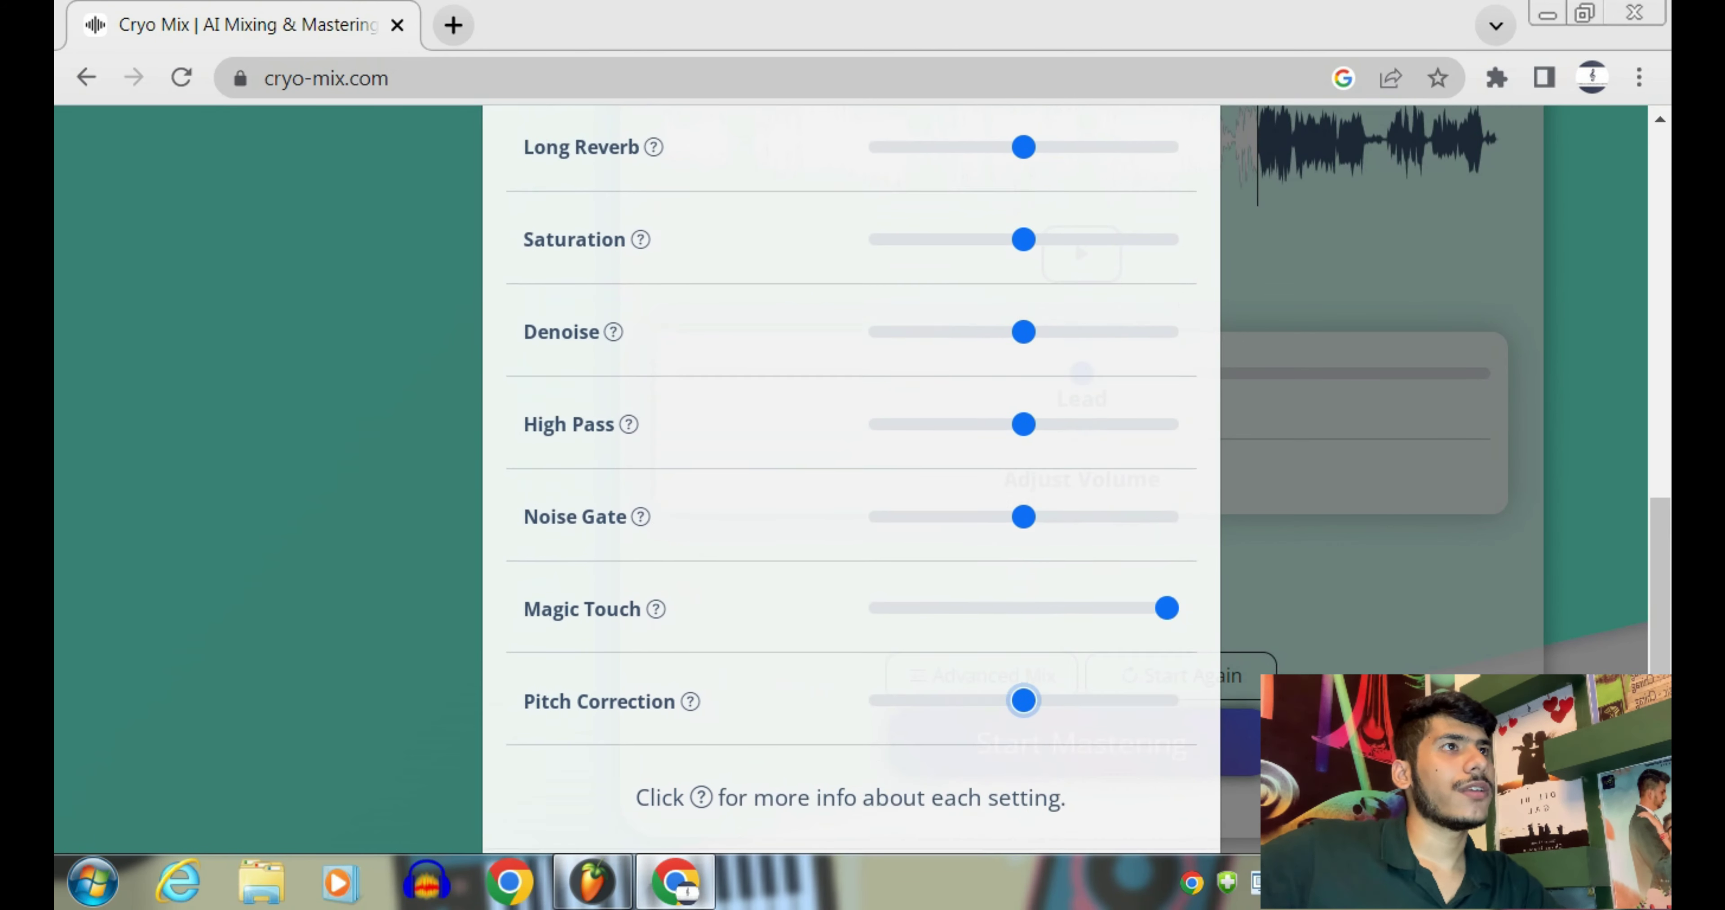
{"action": "scroll", "coordinate": [850, 478], "scroll_direction": "up", "scroll_amount": 2}
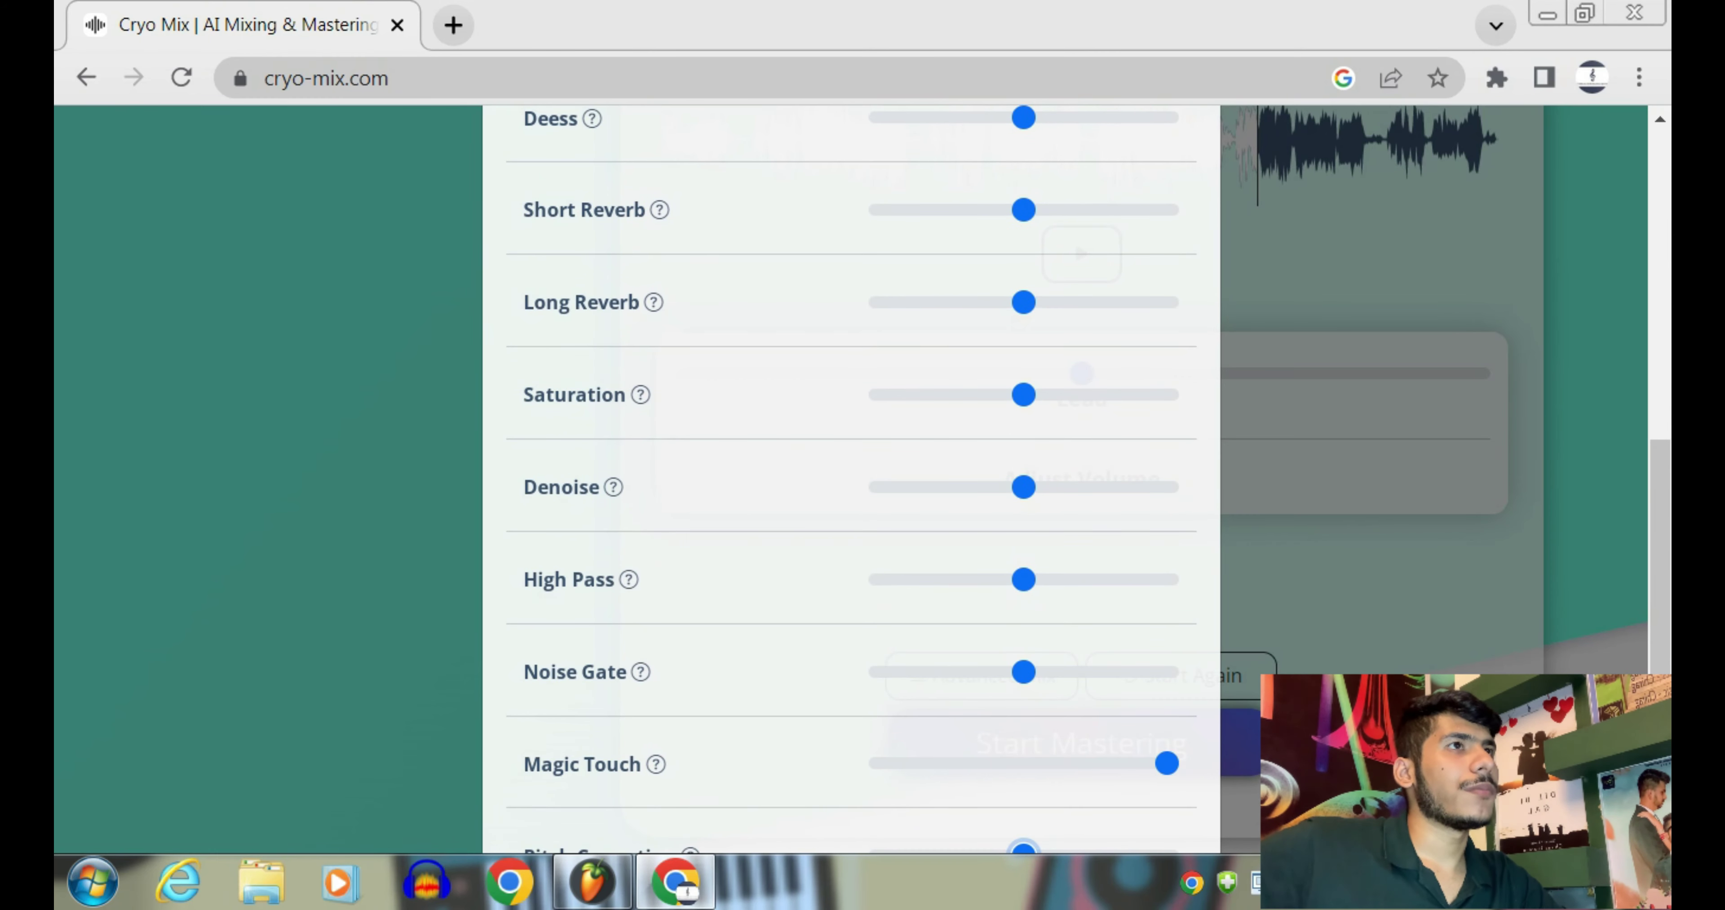
{"action": "scroll", "coordinate": [850, 478], "scroll_direction": "up", "scroll_amount": 2}
{"action": "scroll", "coordinate": [850, 478], "scroll_direction": "up", "scroll_amount": 2}
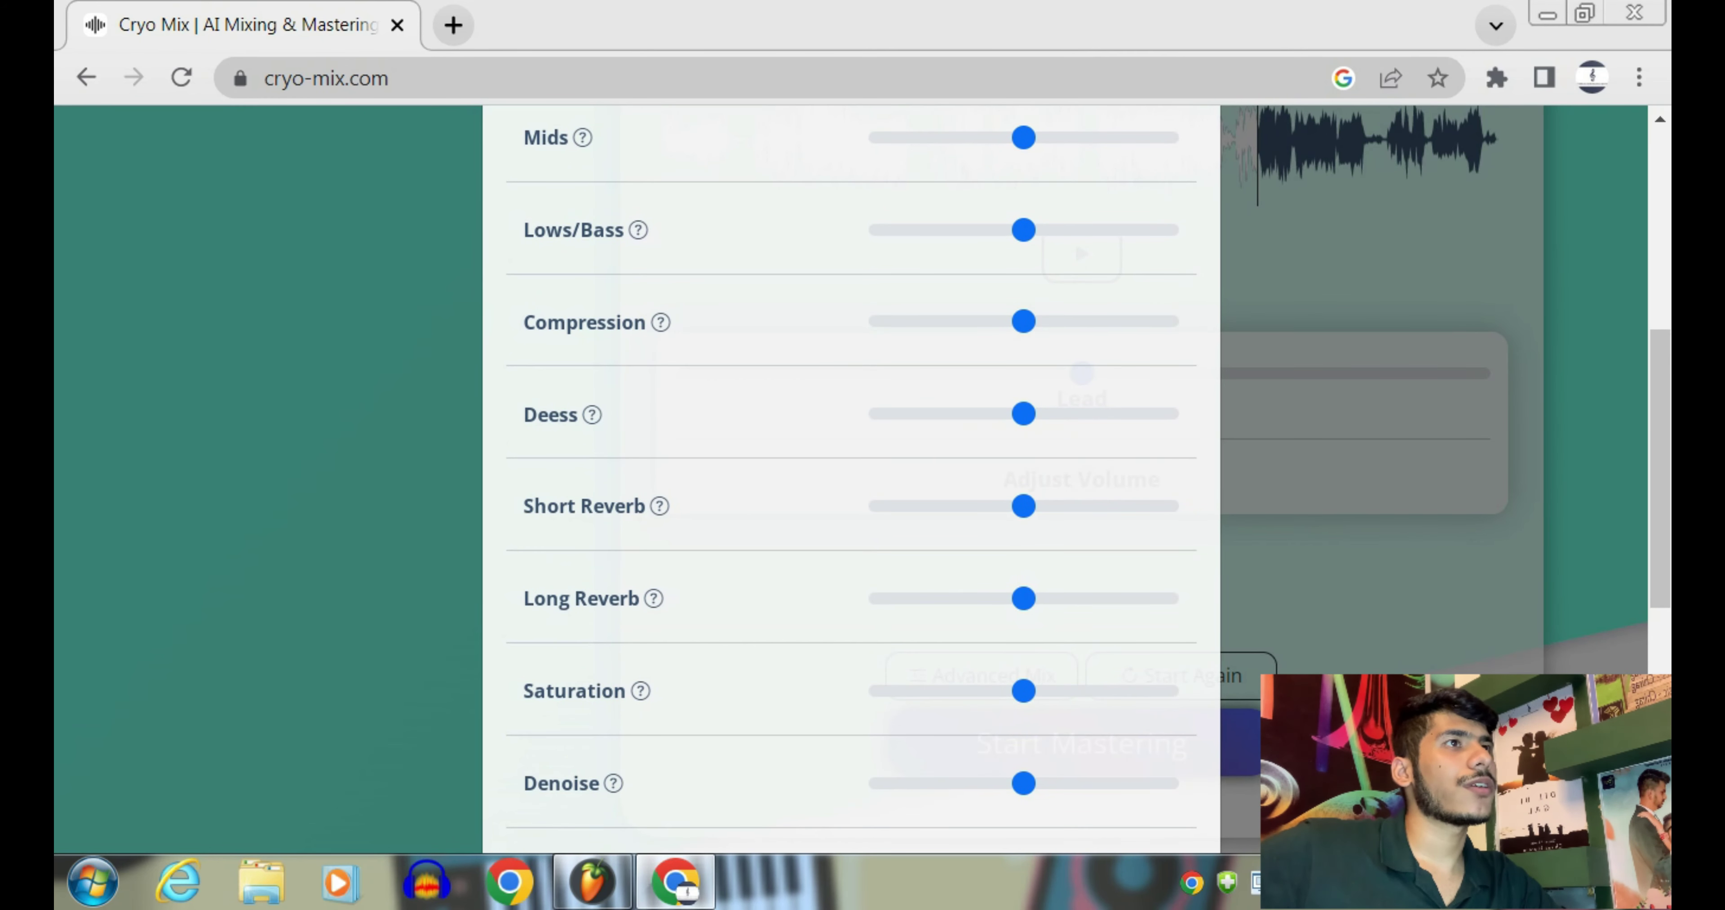
{"action": "scroll", "coordinate": [850, 478], "scroll_direction": "up", "scroll_amount": 2}
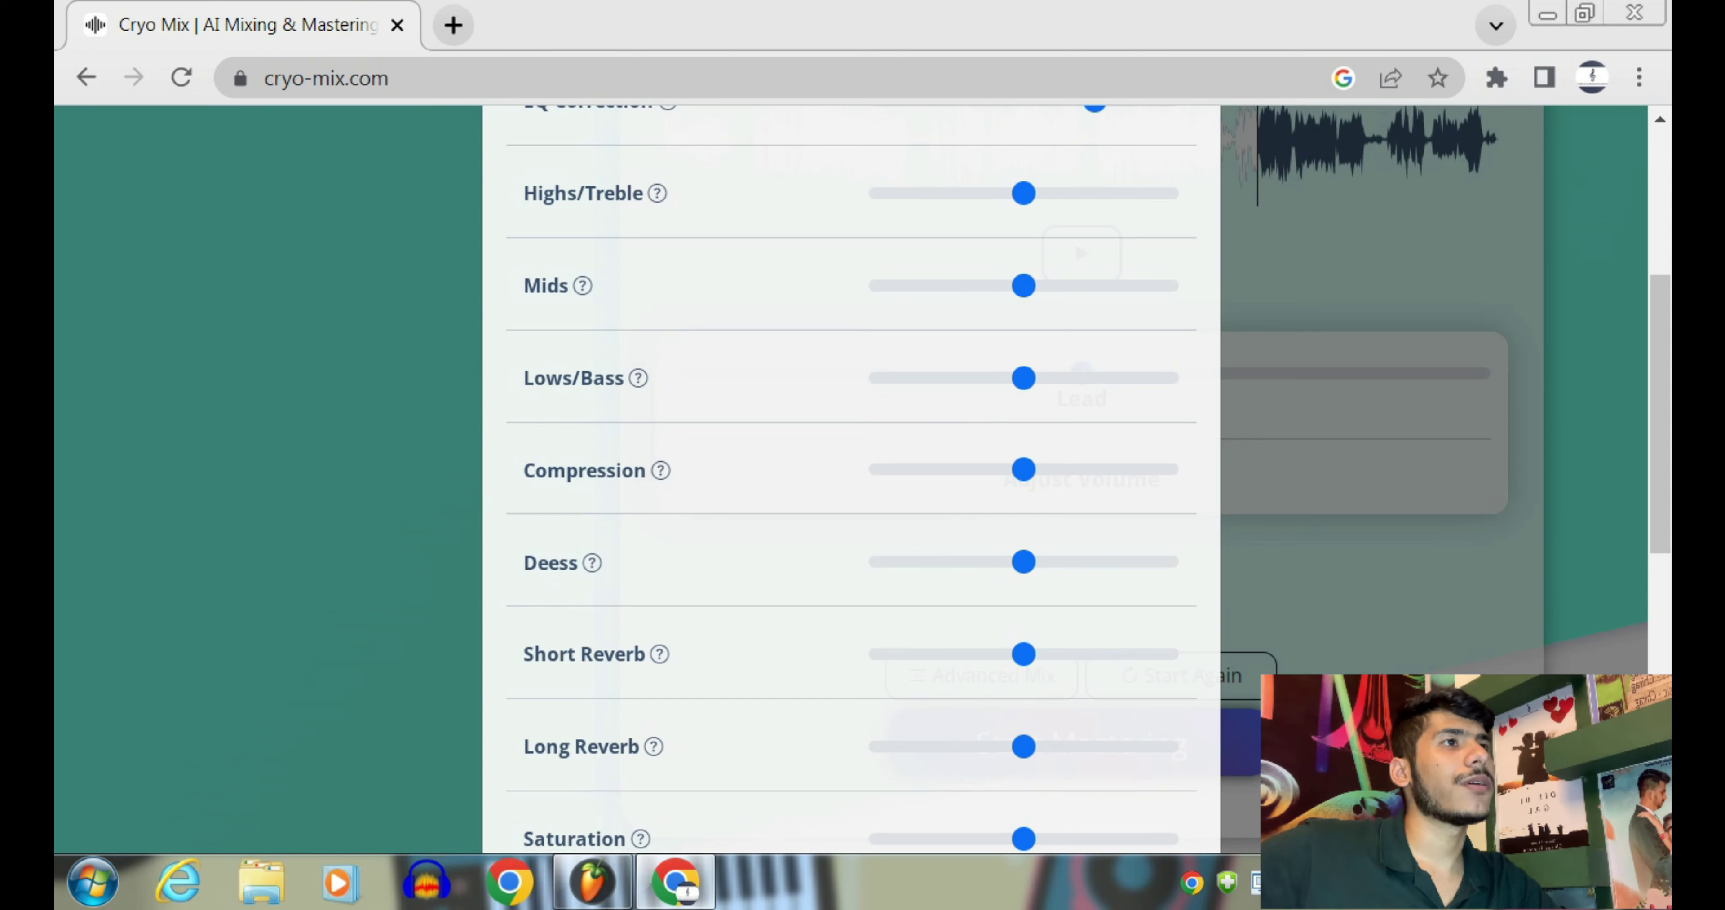
{"action": "mouse_move", "coordinate": [1023, 469]}
{"action": "left_mouse_down"}
{"action": "mouse_move", "coordinate": [1094, 469]}
{"action": "mouse_move", "coordinate": [1023, 468]}
{"action": "left_mouse_up"}
{"action": "scroll", "coordinate": [1023, 469], "scroll_direction": "up", "scroll_amount": 2}
{"action": "scroll", "coordinate": [1023, 648], "scroll_direction": "up", "scroll_amount": 3}
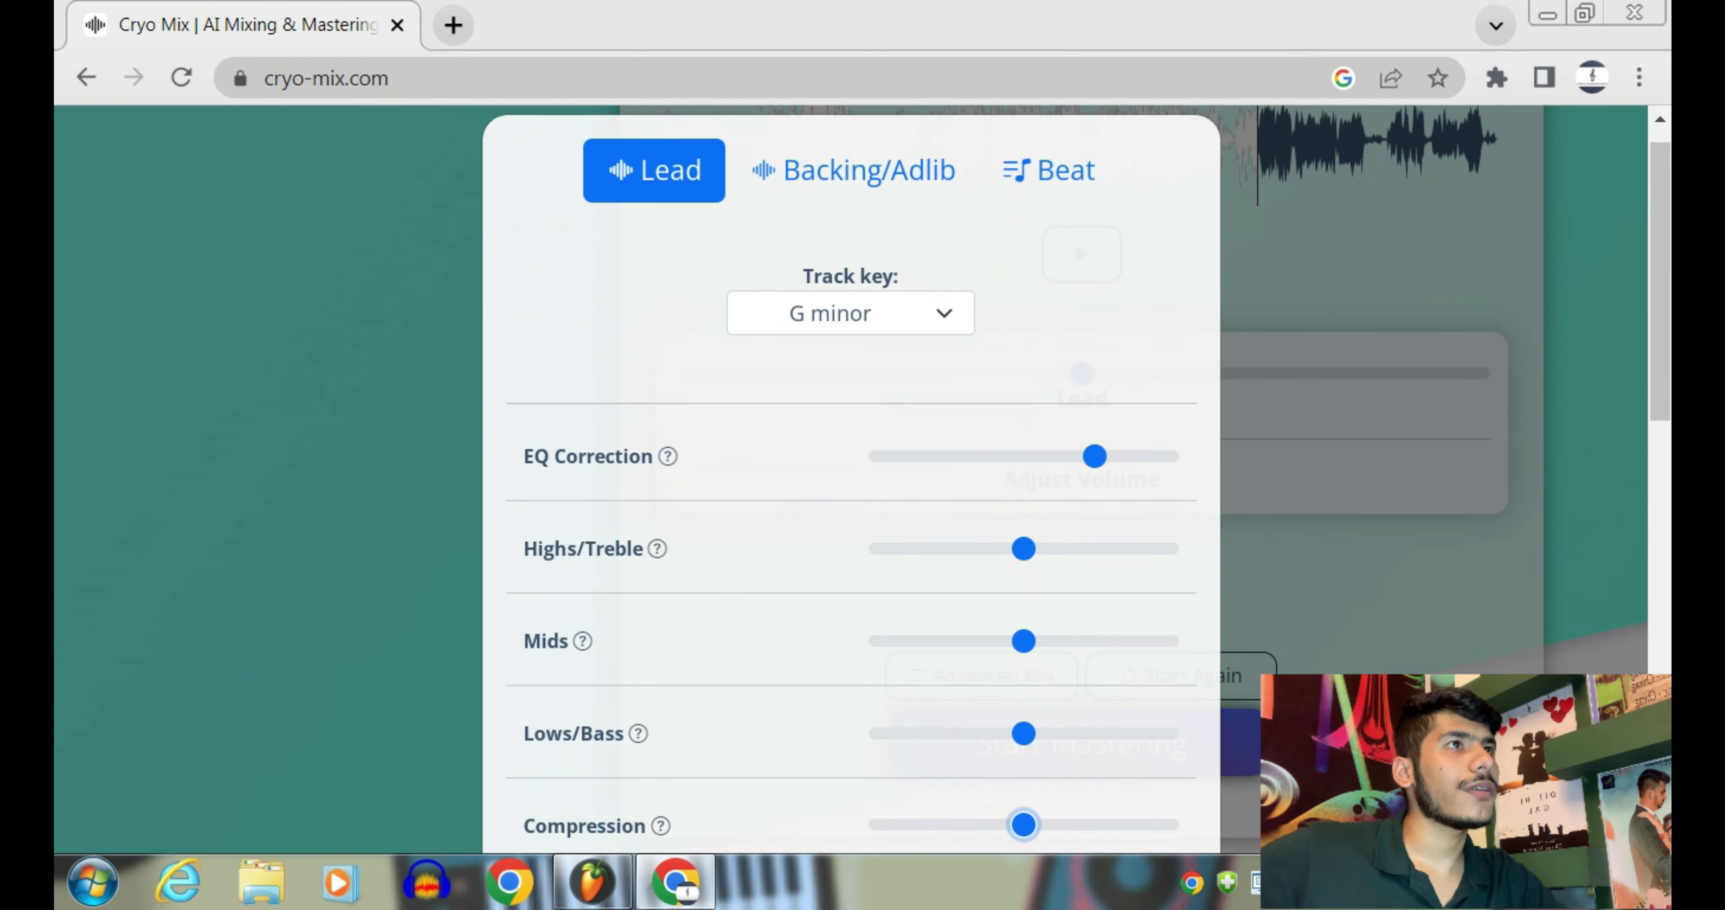
{"action": "scroll", "coordinate": [850, 478], "scroll_direction": "down", "scroll_amount": 12}
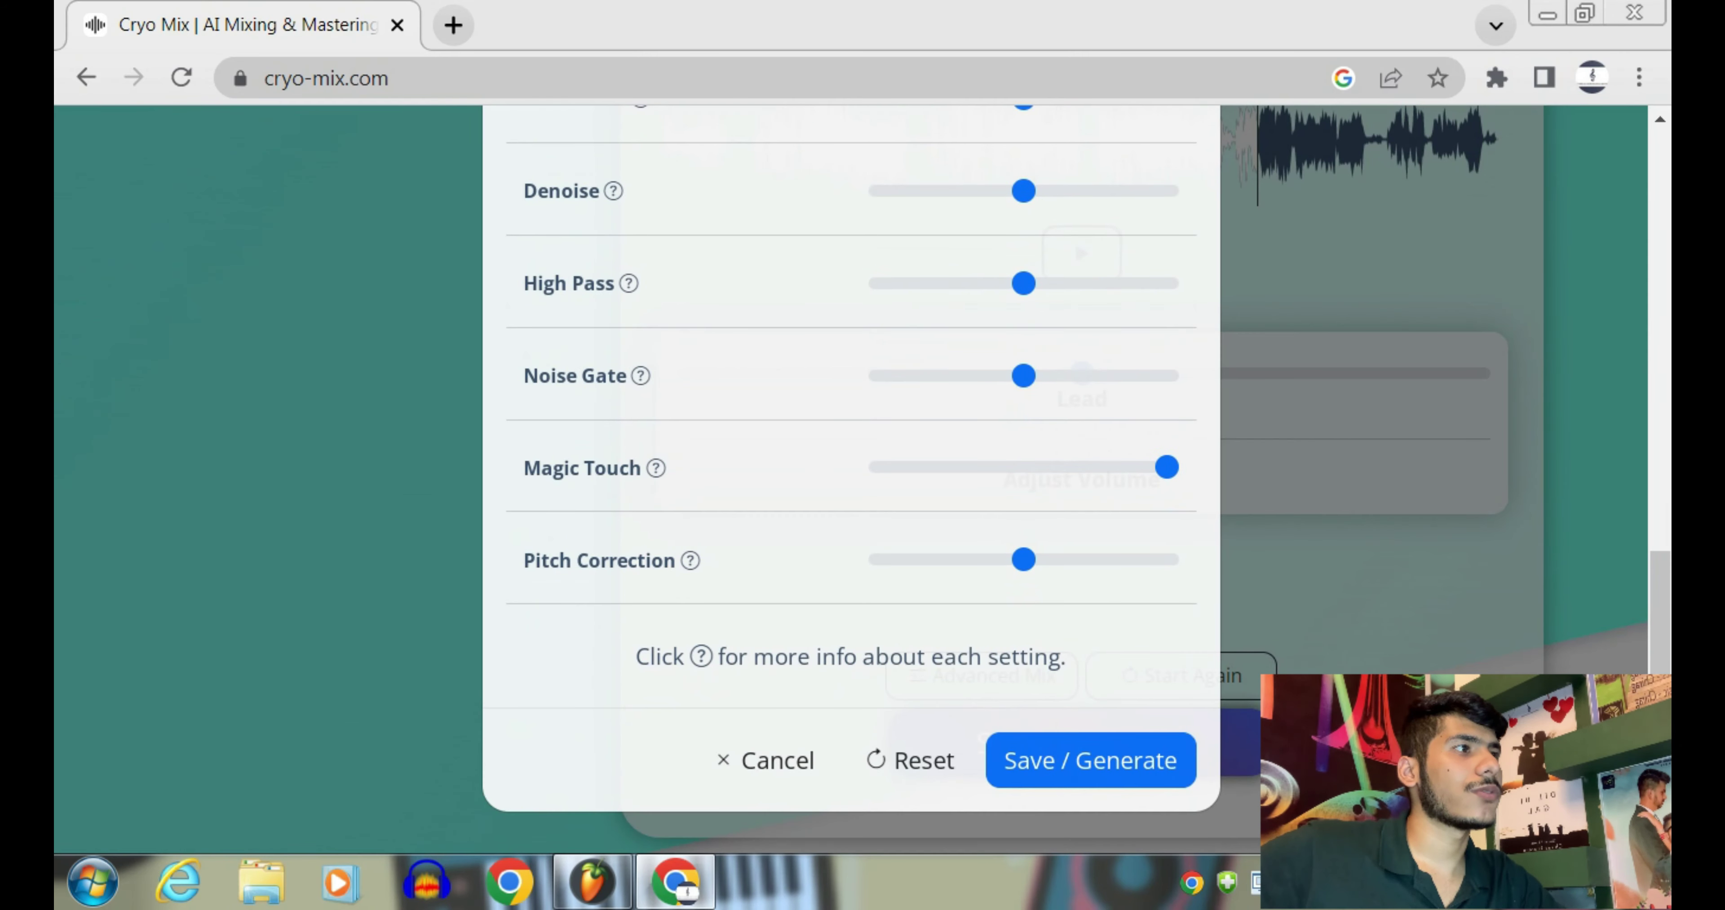
{"action": "left_click", "coordinate": [1090, 760]}
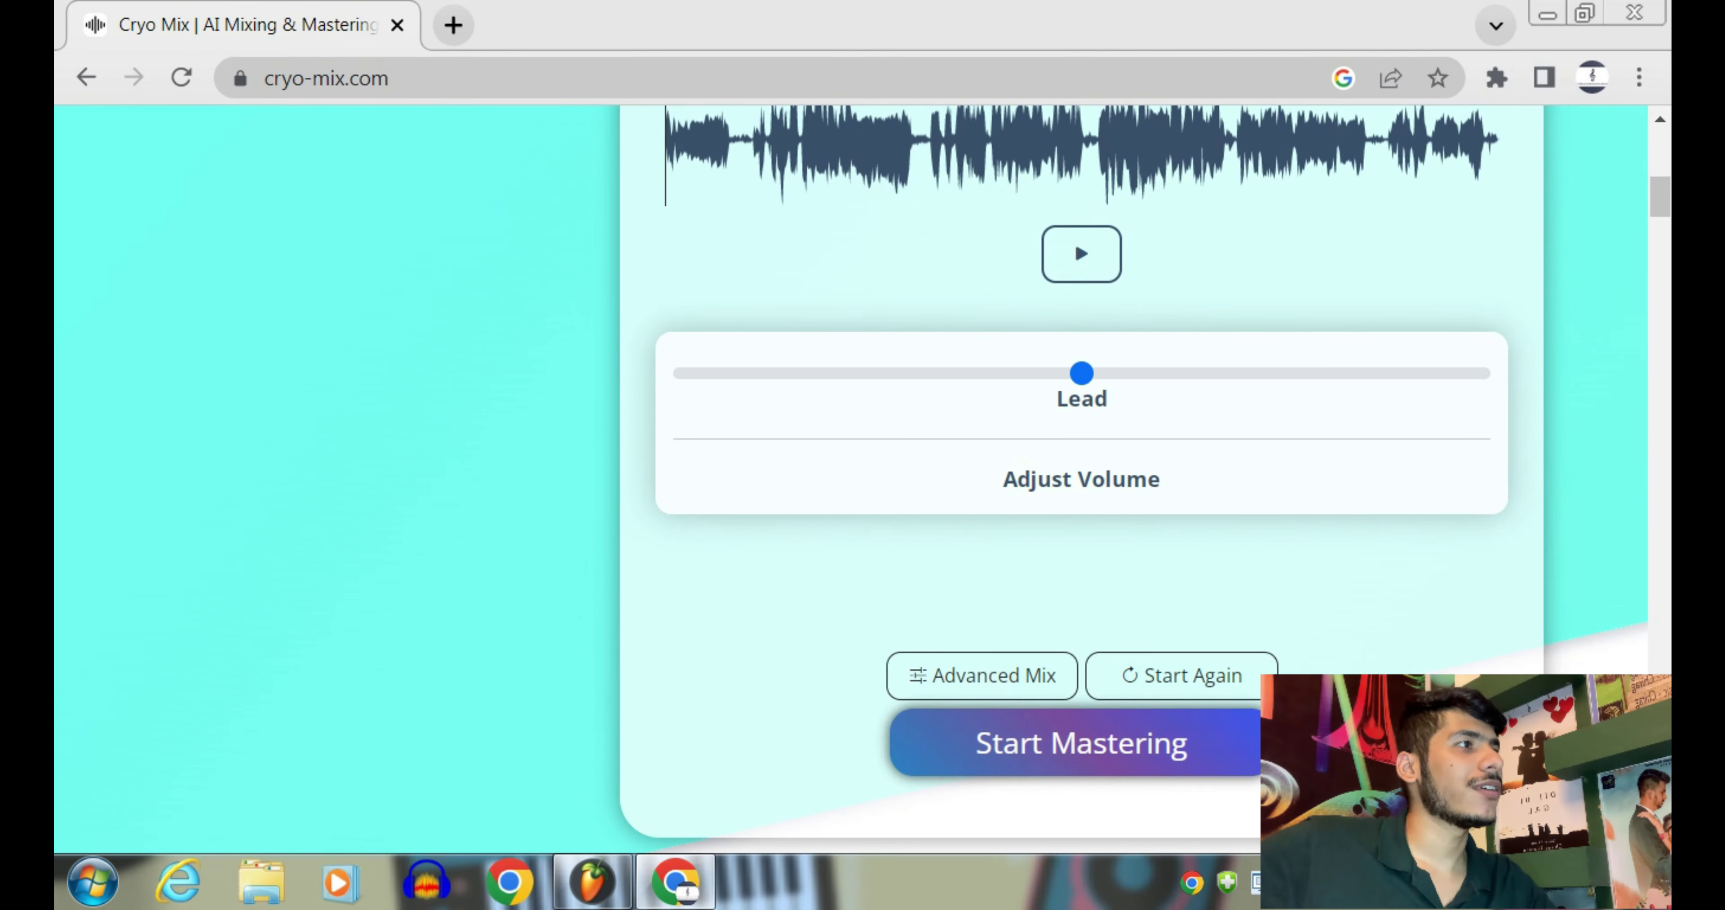
Master the regenerated mix until Mixed Beat, Mixed Vocals and Final Master downloads appear
{"action": "left_click", "coordinate": [1081, 743]}
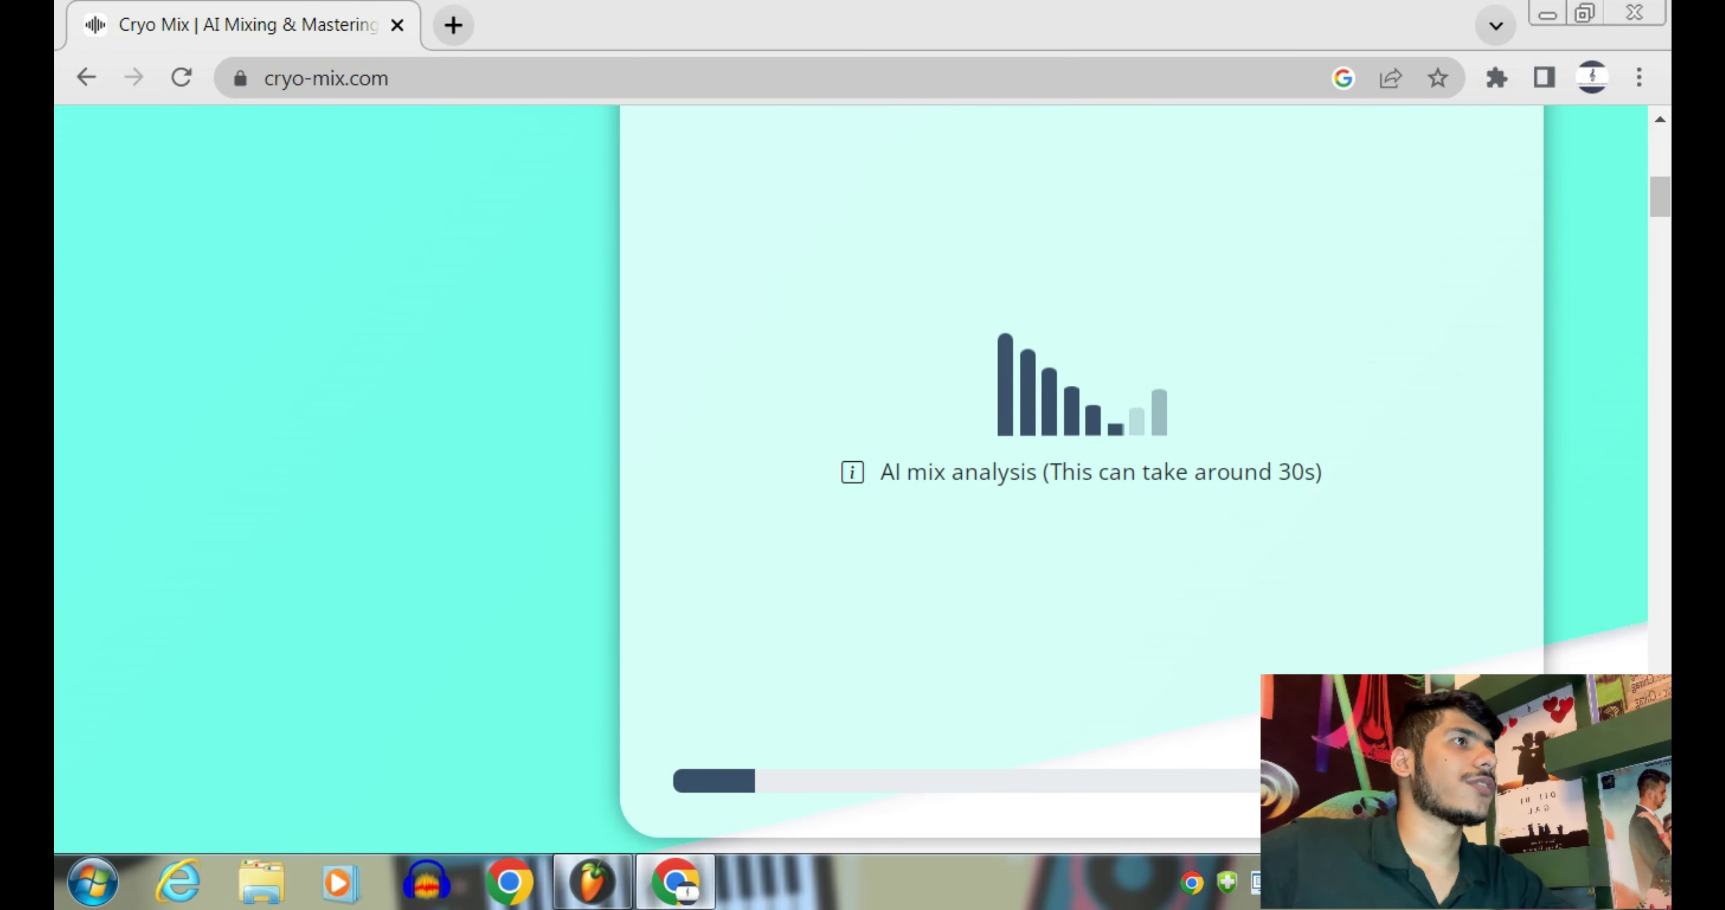
{"action": "left_click_drag", "start_coordinate": [875, 472], "coordinate": [1322, 475]}
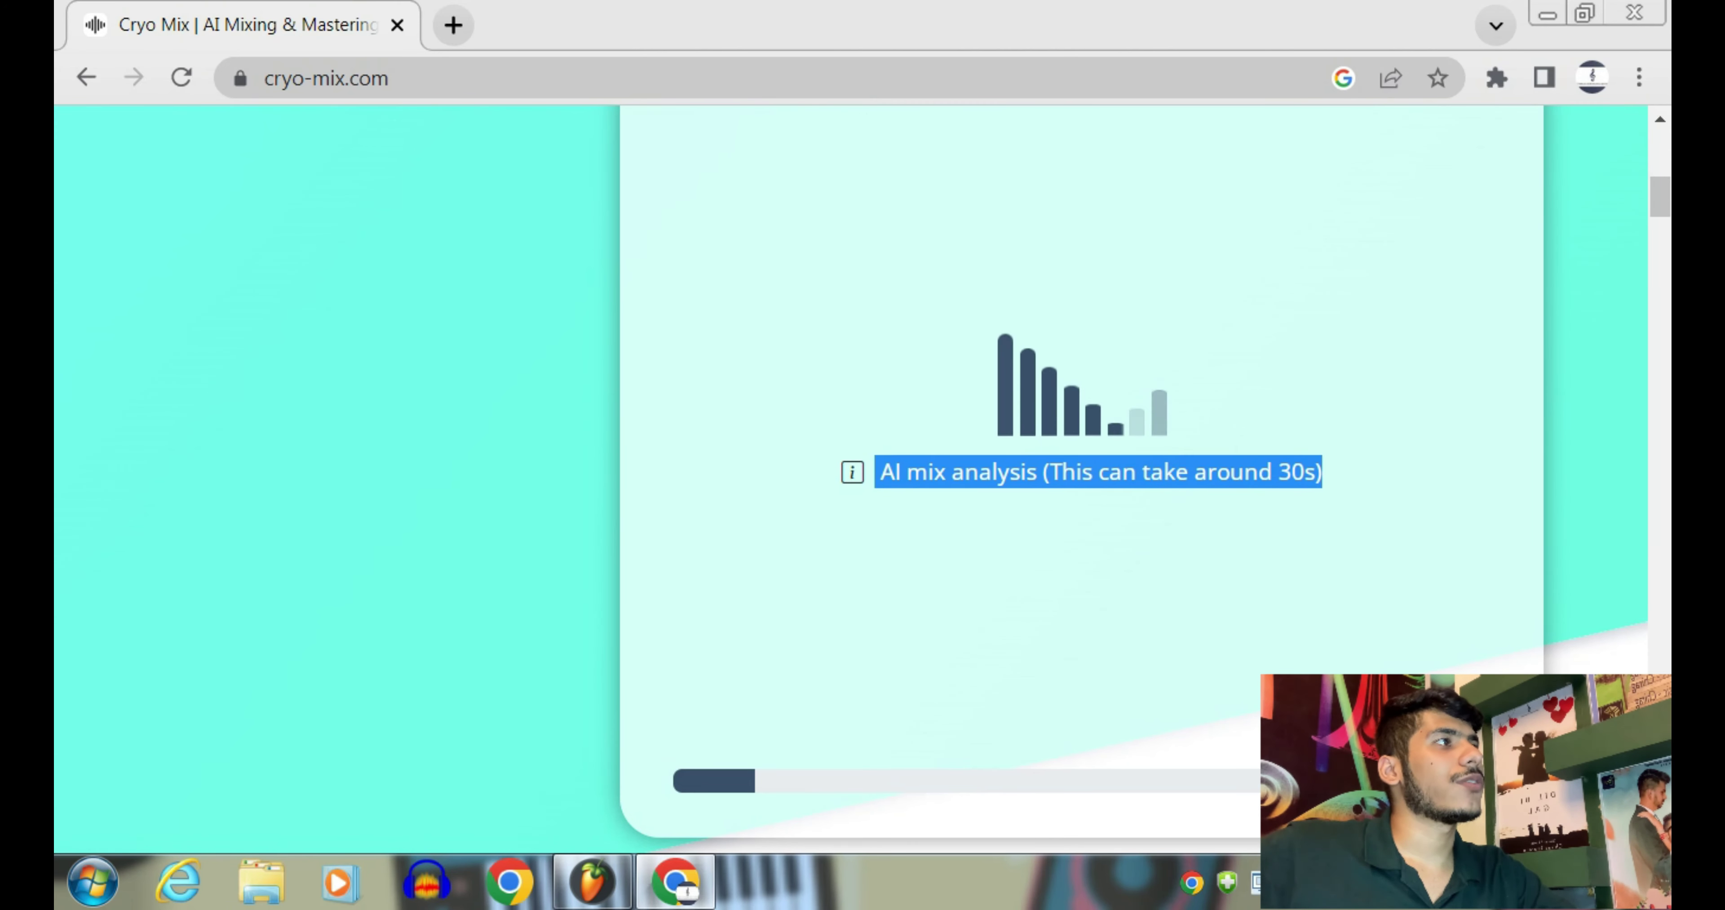
{"action": "left_click", "coordinate": [1322, 475]}
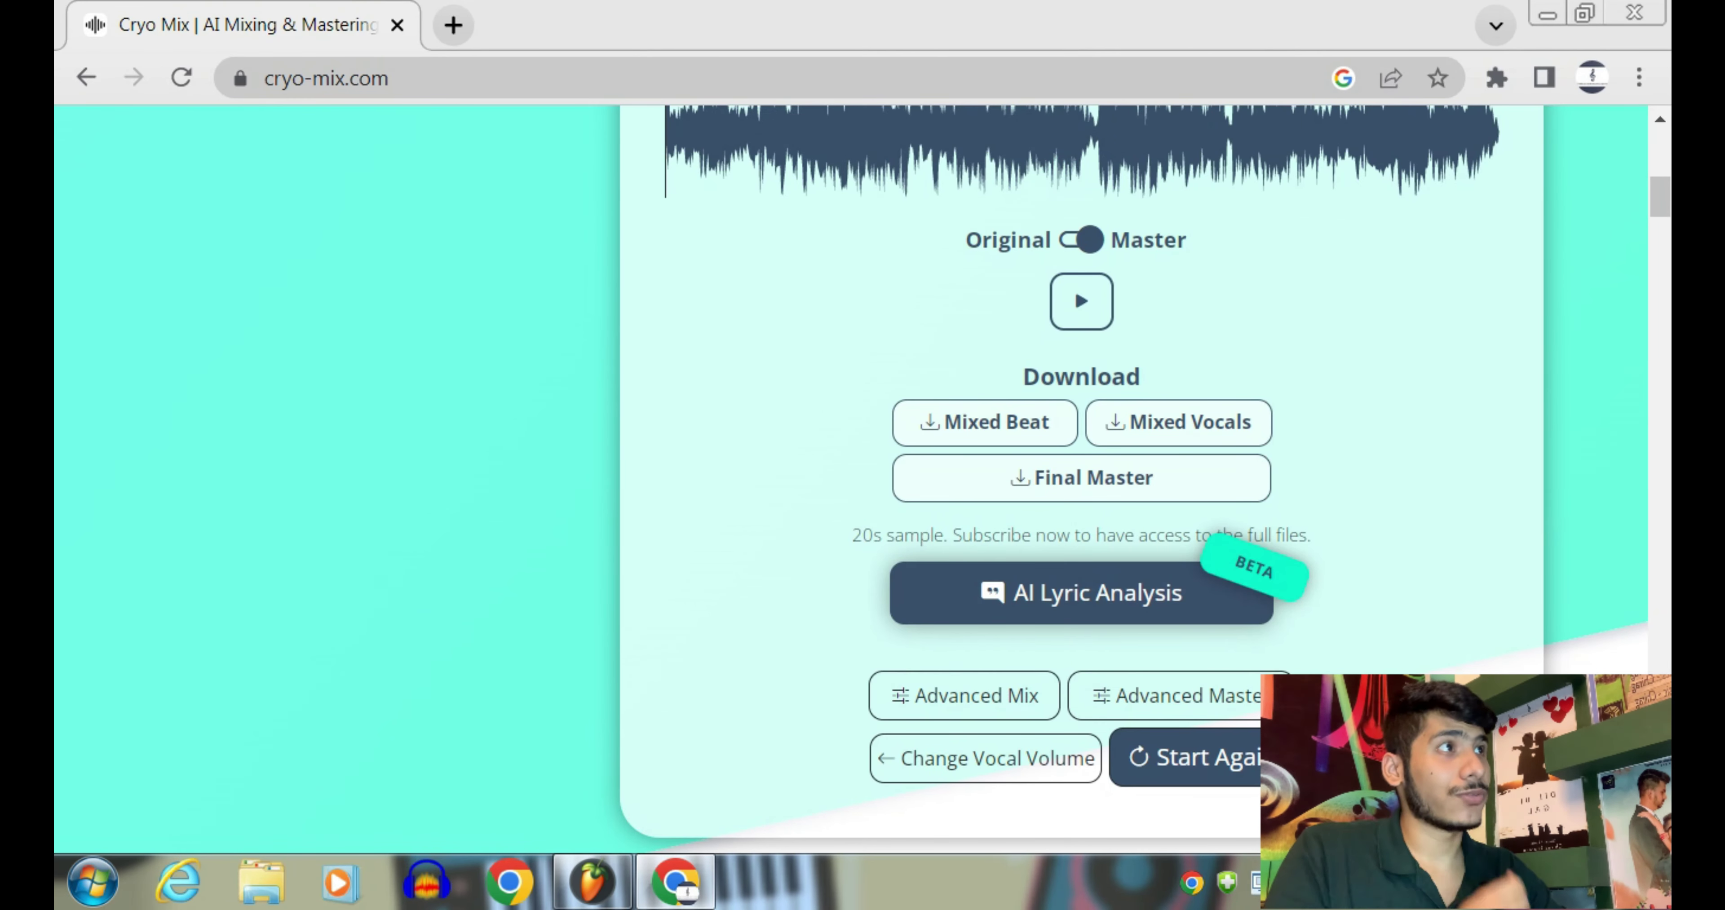
Play the mastered track briefly, then pause it
{"action": "left_click", "coordinate": [1081, 301]}
{"action": "scroll", "coordinate": [1080, 300], "scroll_direction": "up", "scroll_amount": 2}
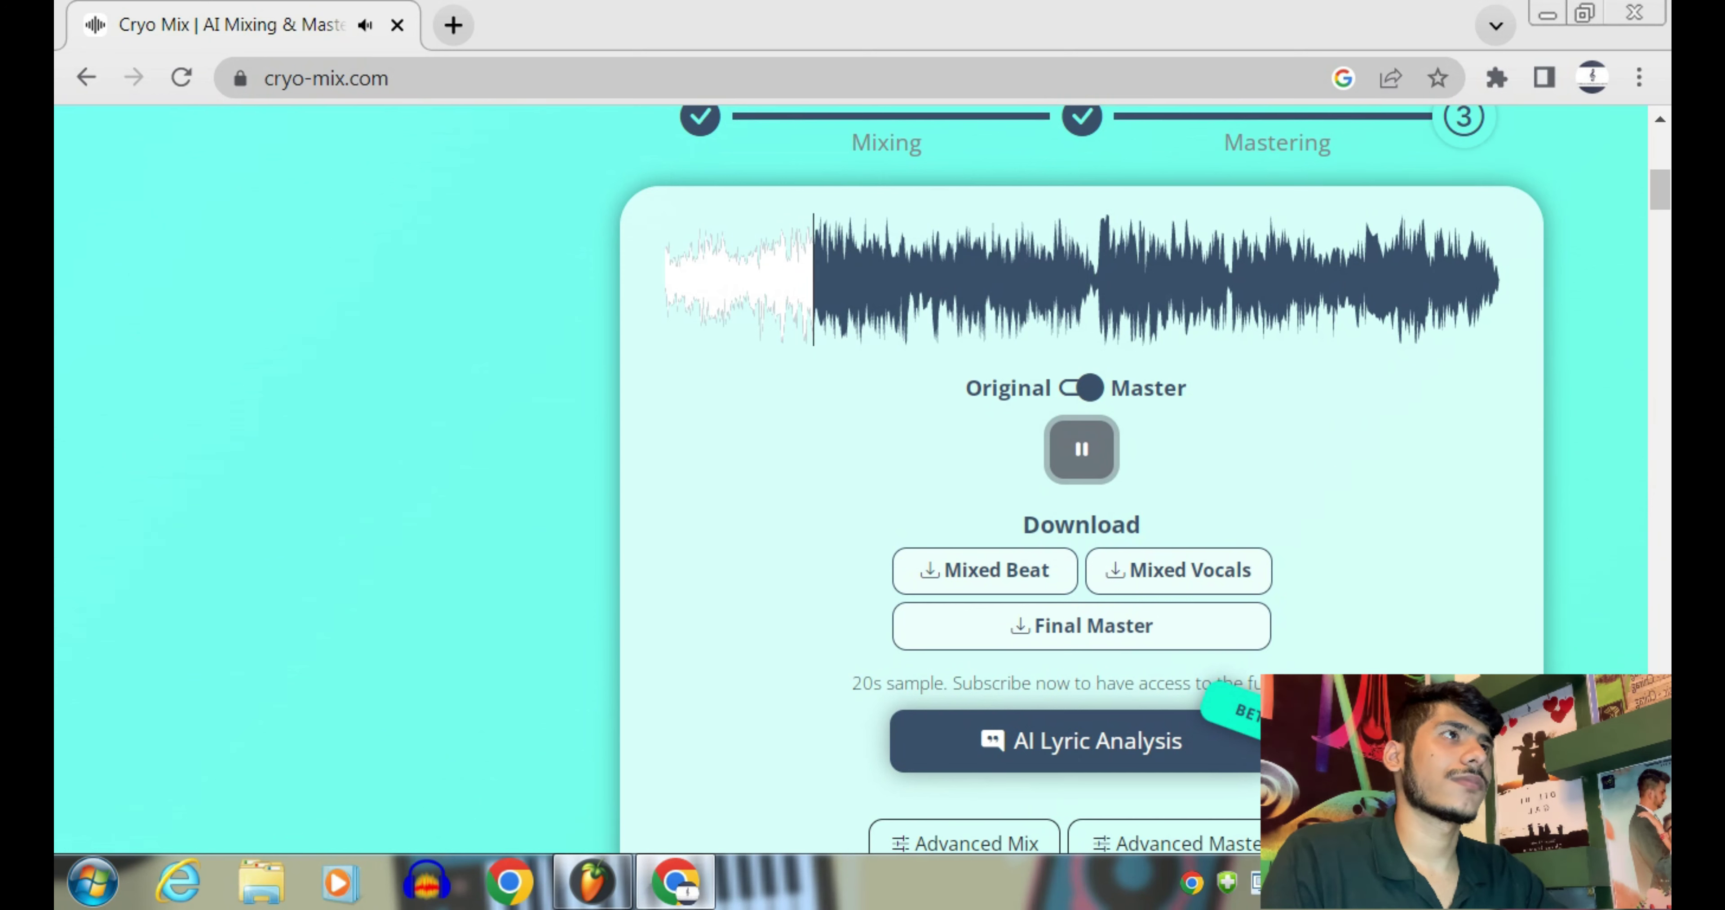
{"action": "left_click", "coordinate": [1080, 448]}
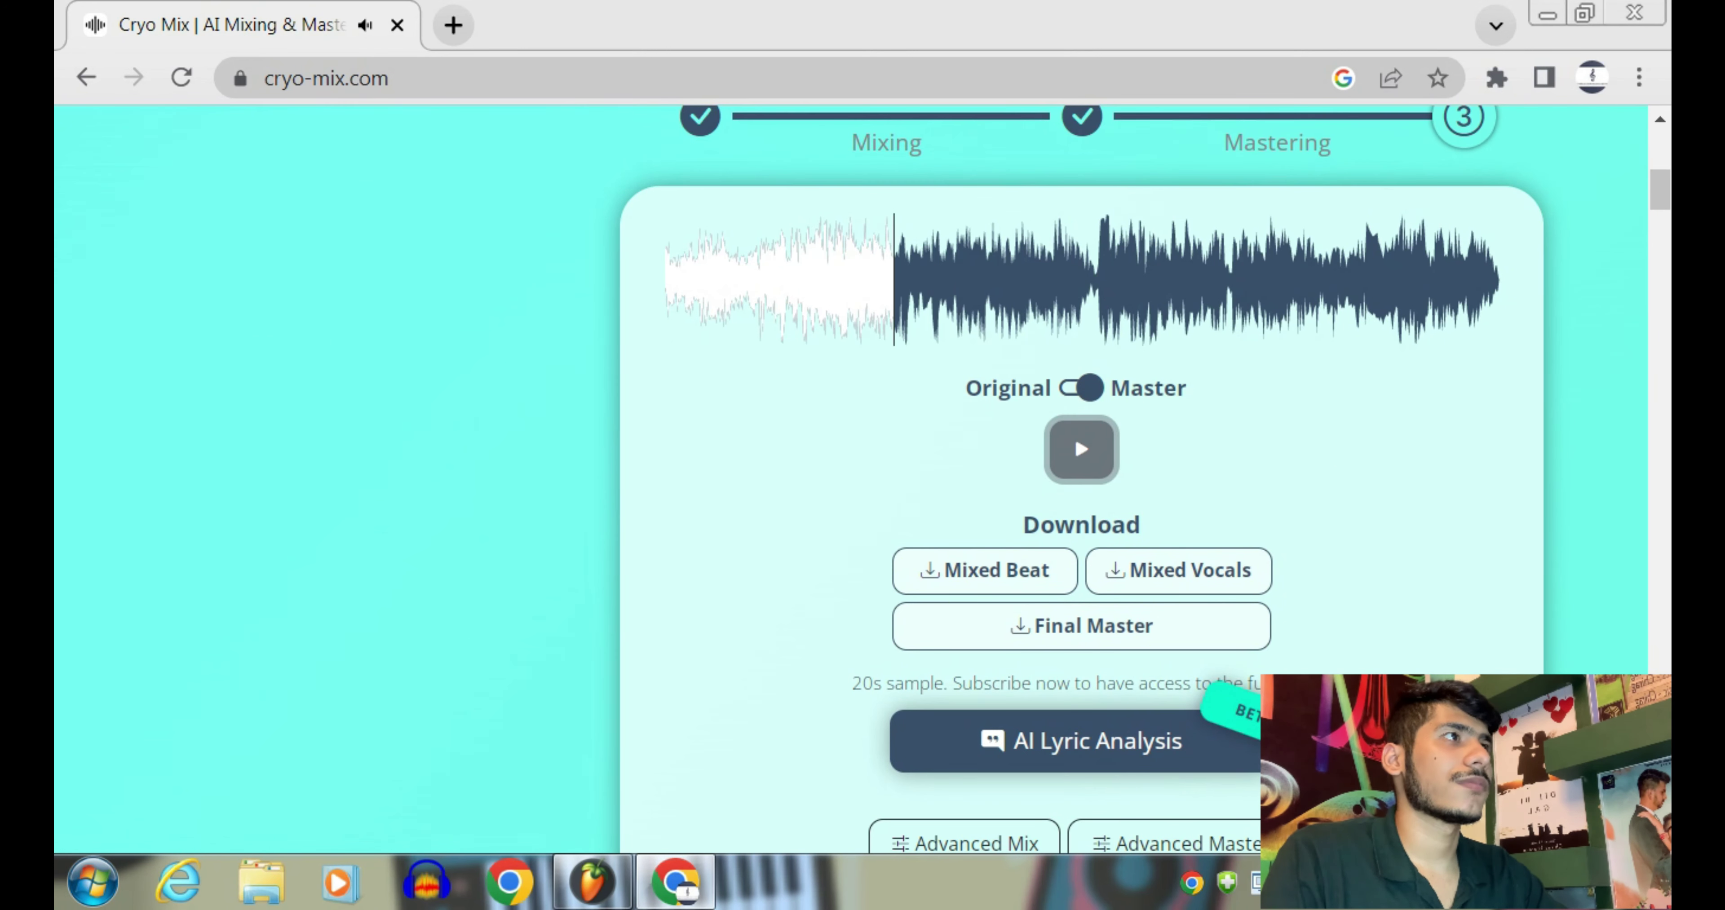
Set the preview toggle to Original and play it briefly for comparison, then pause
{"action": "left_click", "coordinate": [1080, 388]}
{"action": "left_click", "coordinate": [1081, 449]}
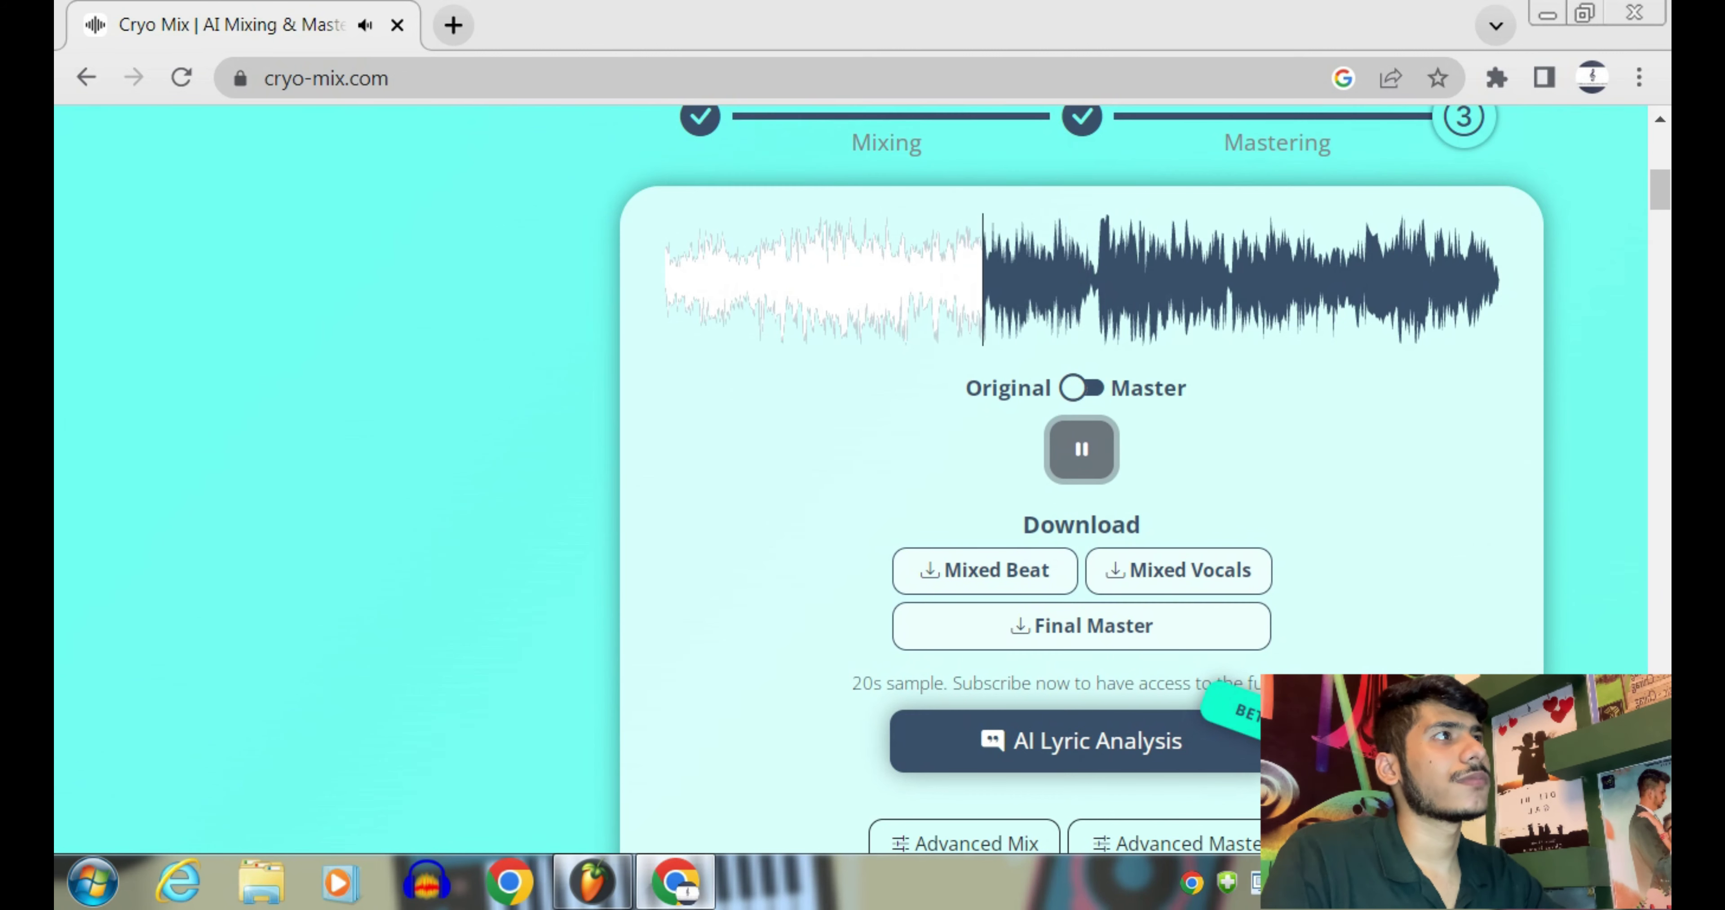
{"action": "left_click", "coordinate": [1080, 448]}
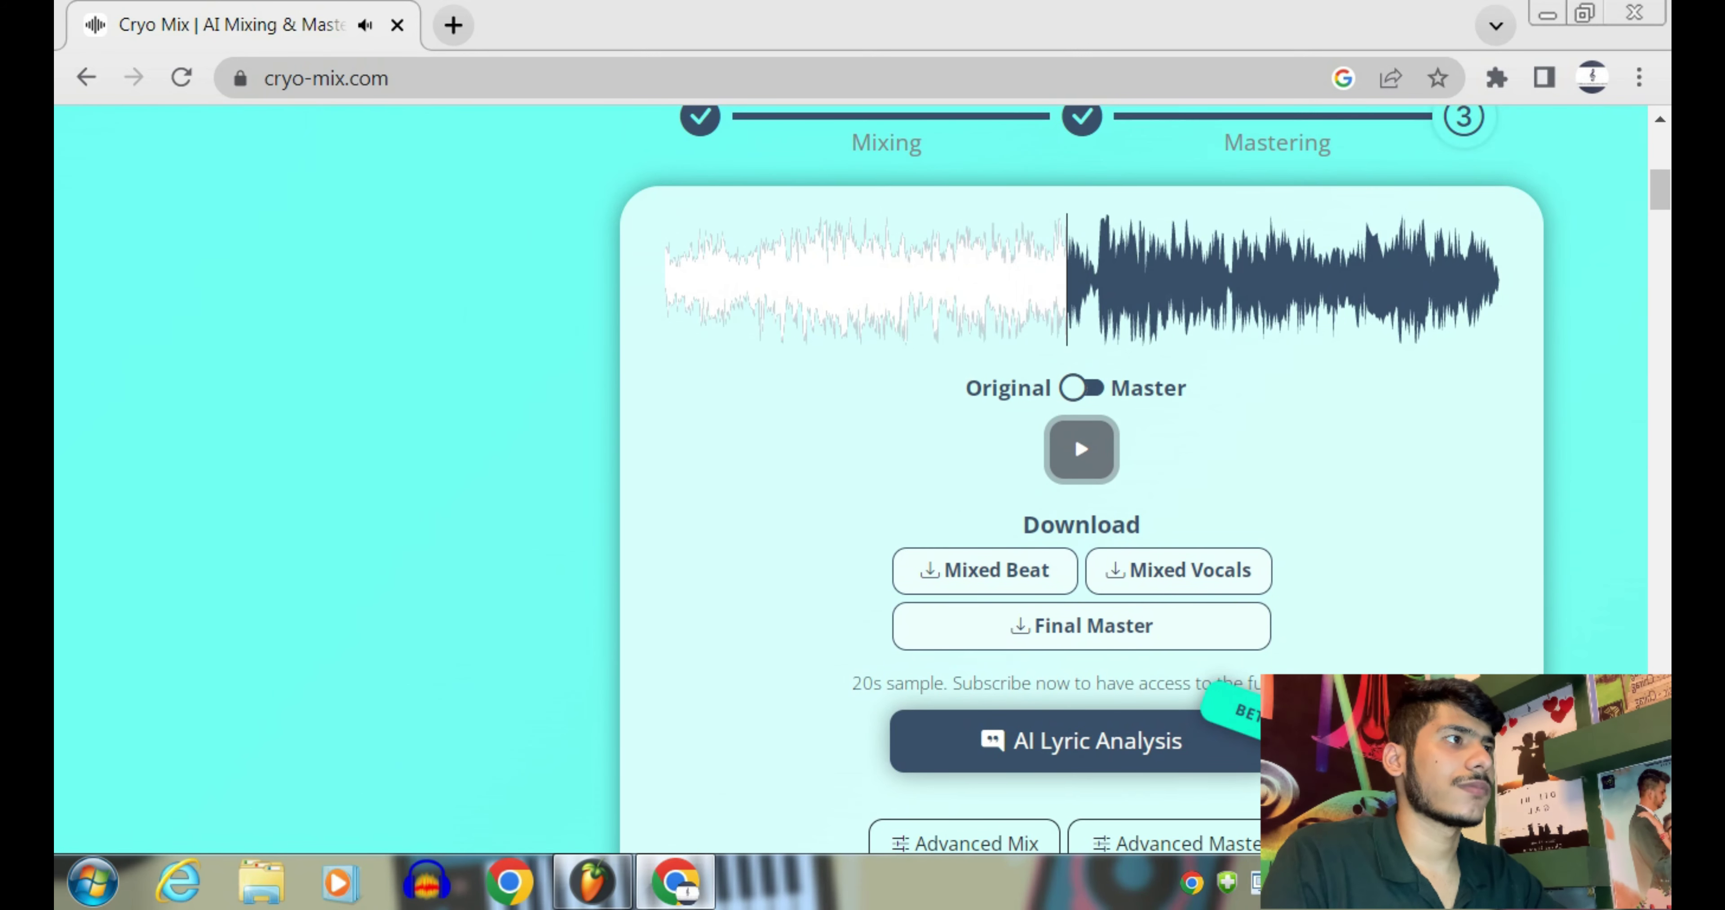
{"action": "scroll", "coordinate": [1081, 469], "scroll_direction": "down", "scroll_amount": 1}
{"action": "scroll", "coordinate": [1080, 468], "scroll_direction": "down", "scroll_amount": 1}
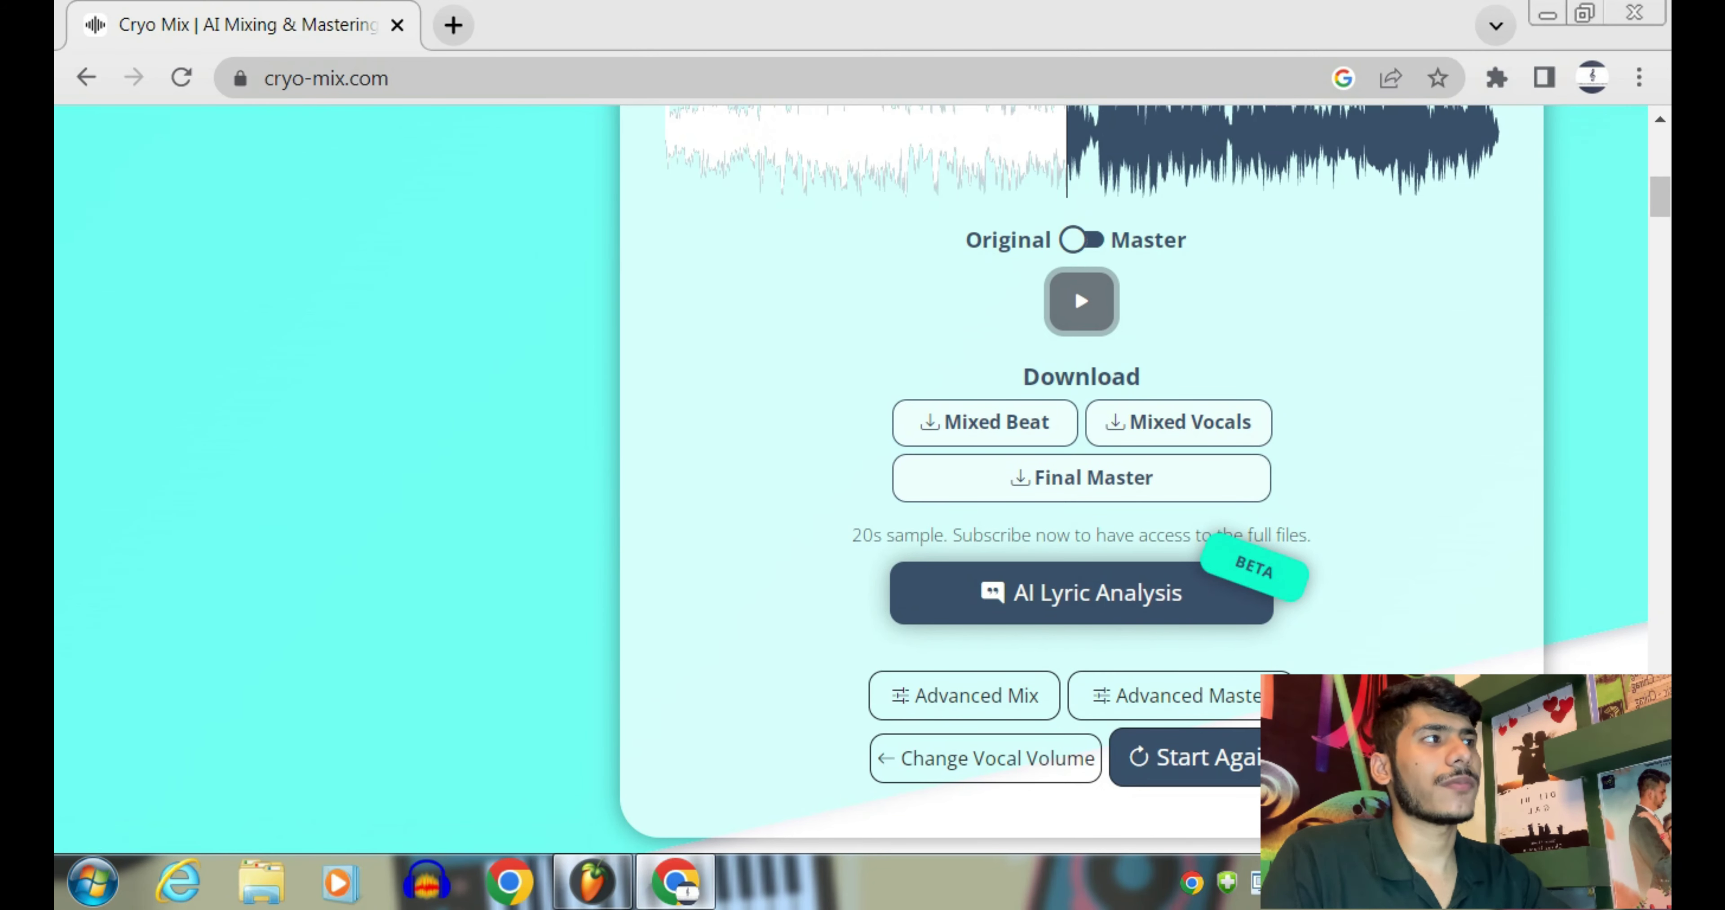
{"action": "left_click", "coordinate": [1179, 696]}
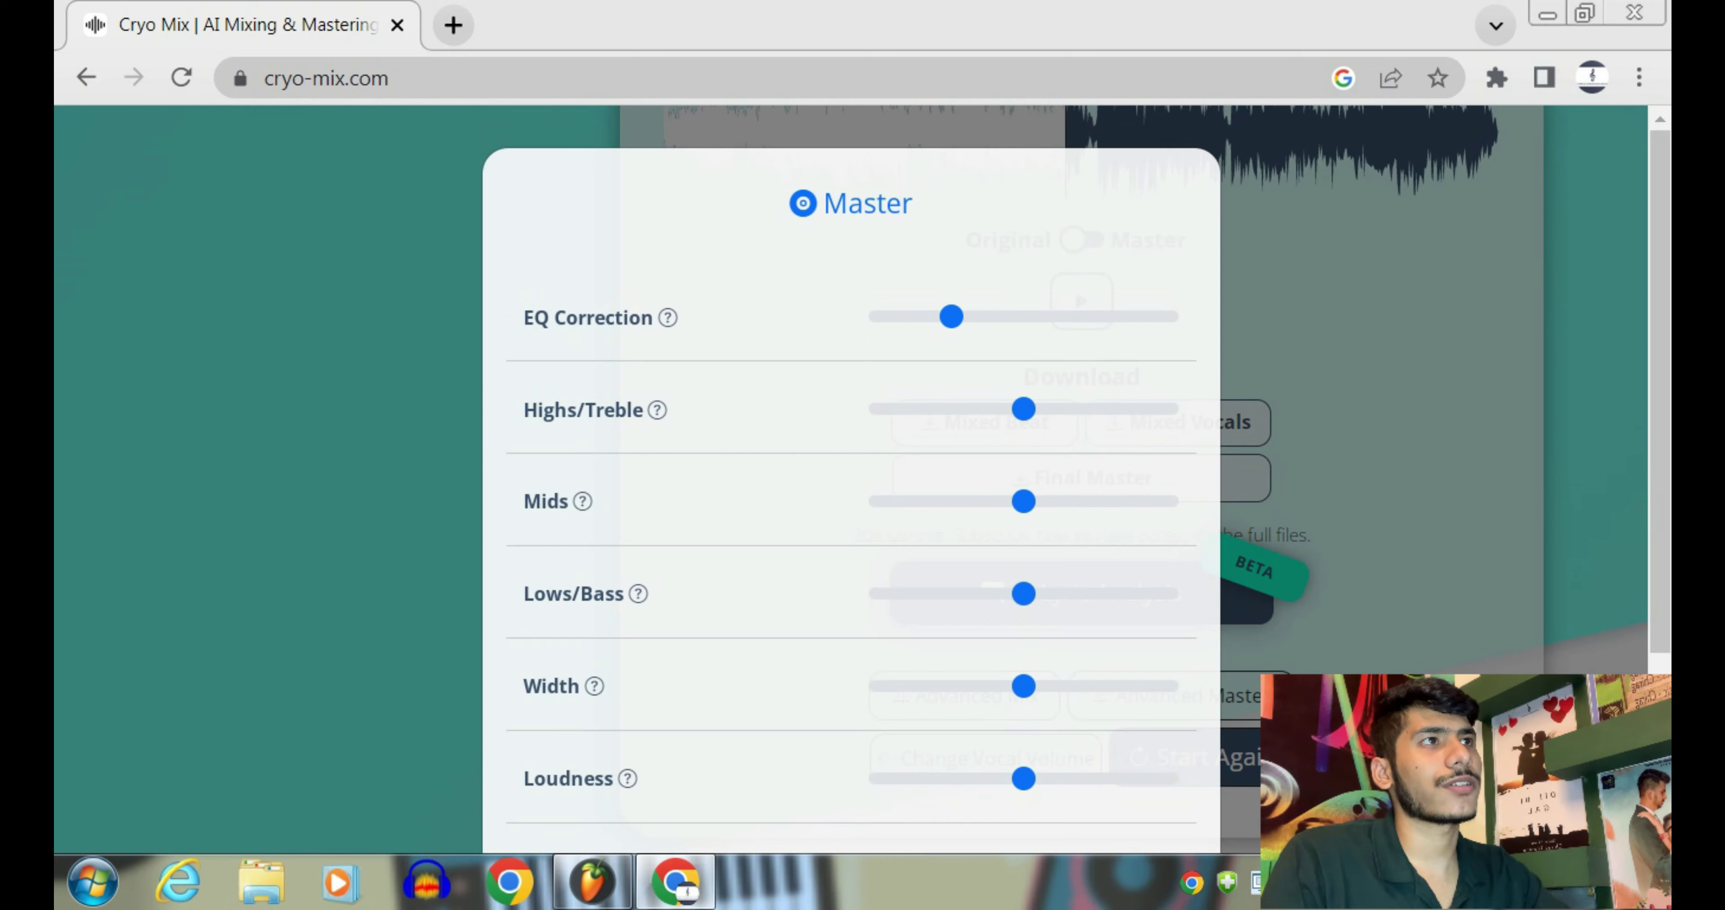
{"action": "scroll", "coordinate": [850, 455], "scroll_direction": "down", "scroll_amount": 3}
{"action": "scroll", "coordinate": [851, 455], "scroll_direction": "up", "scroll_amount": 2}
{"action": "scroll", "coordinate": [850, 455], "scroll_direction": "up", "scroll_amount": 2}
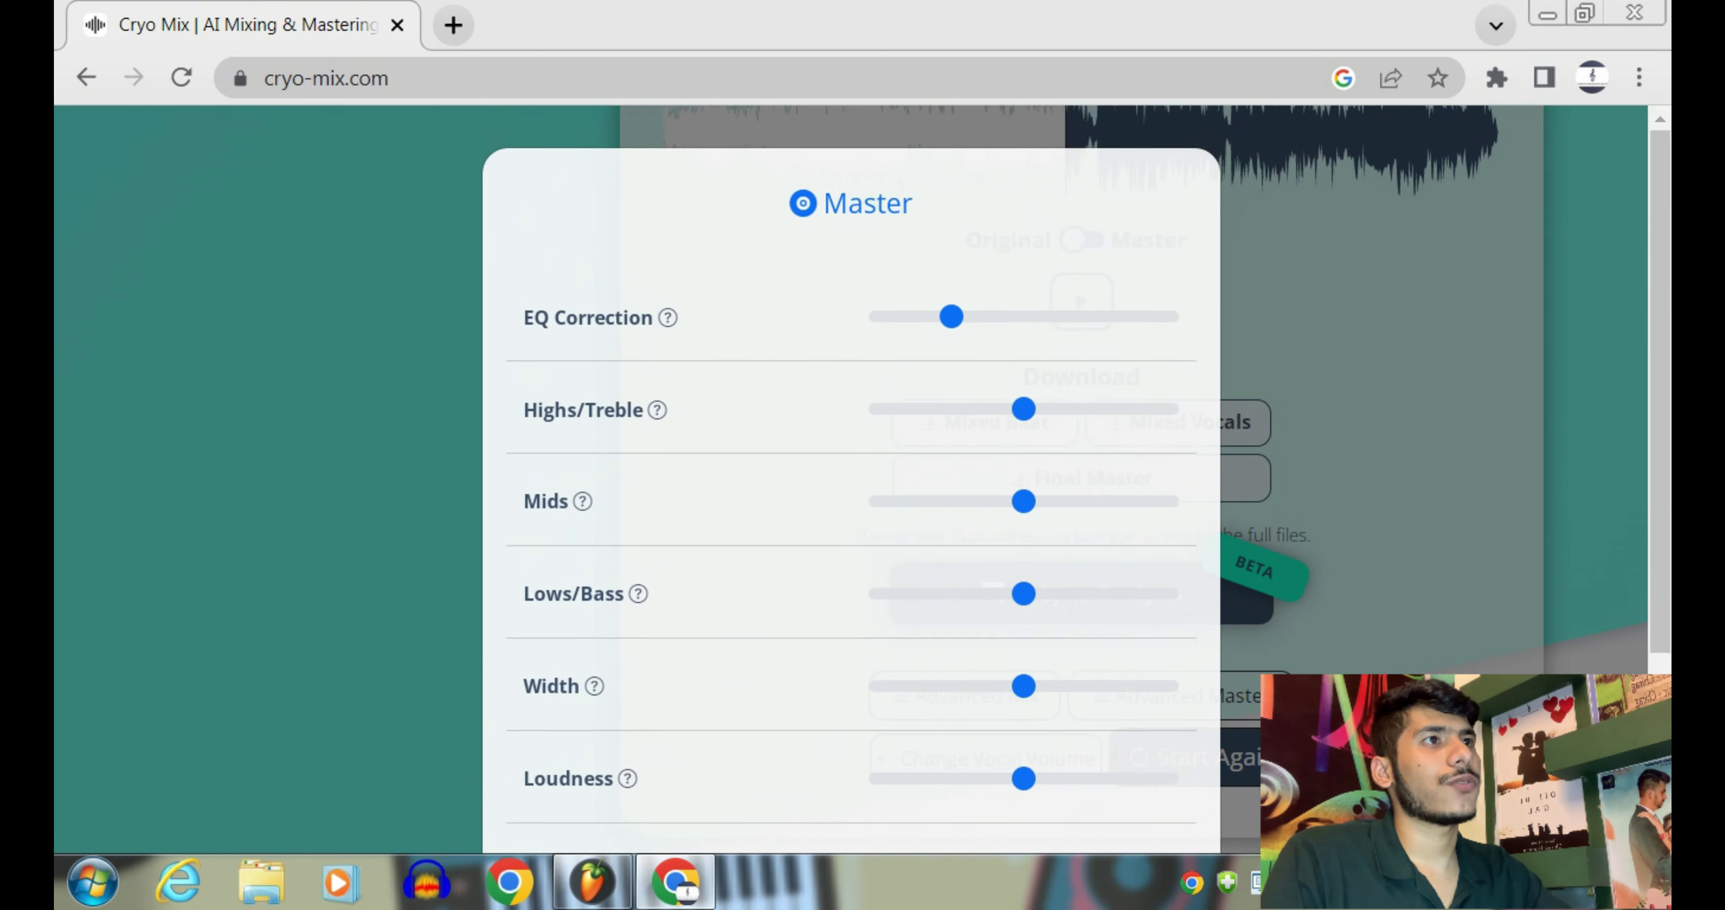
{"action": "scroll", "coordinate": [851, 455], "scroll_direction": "down", "scroll_amount": 4}
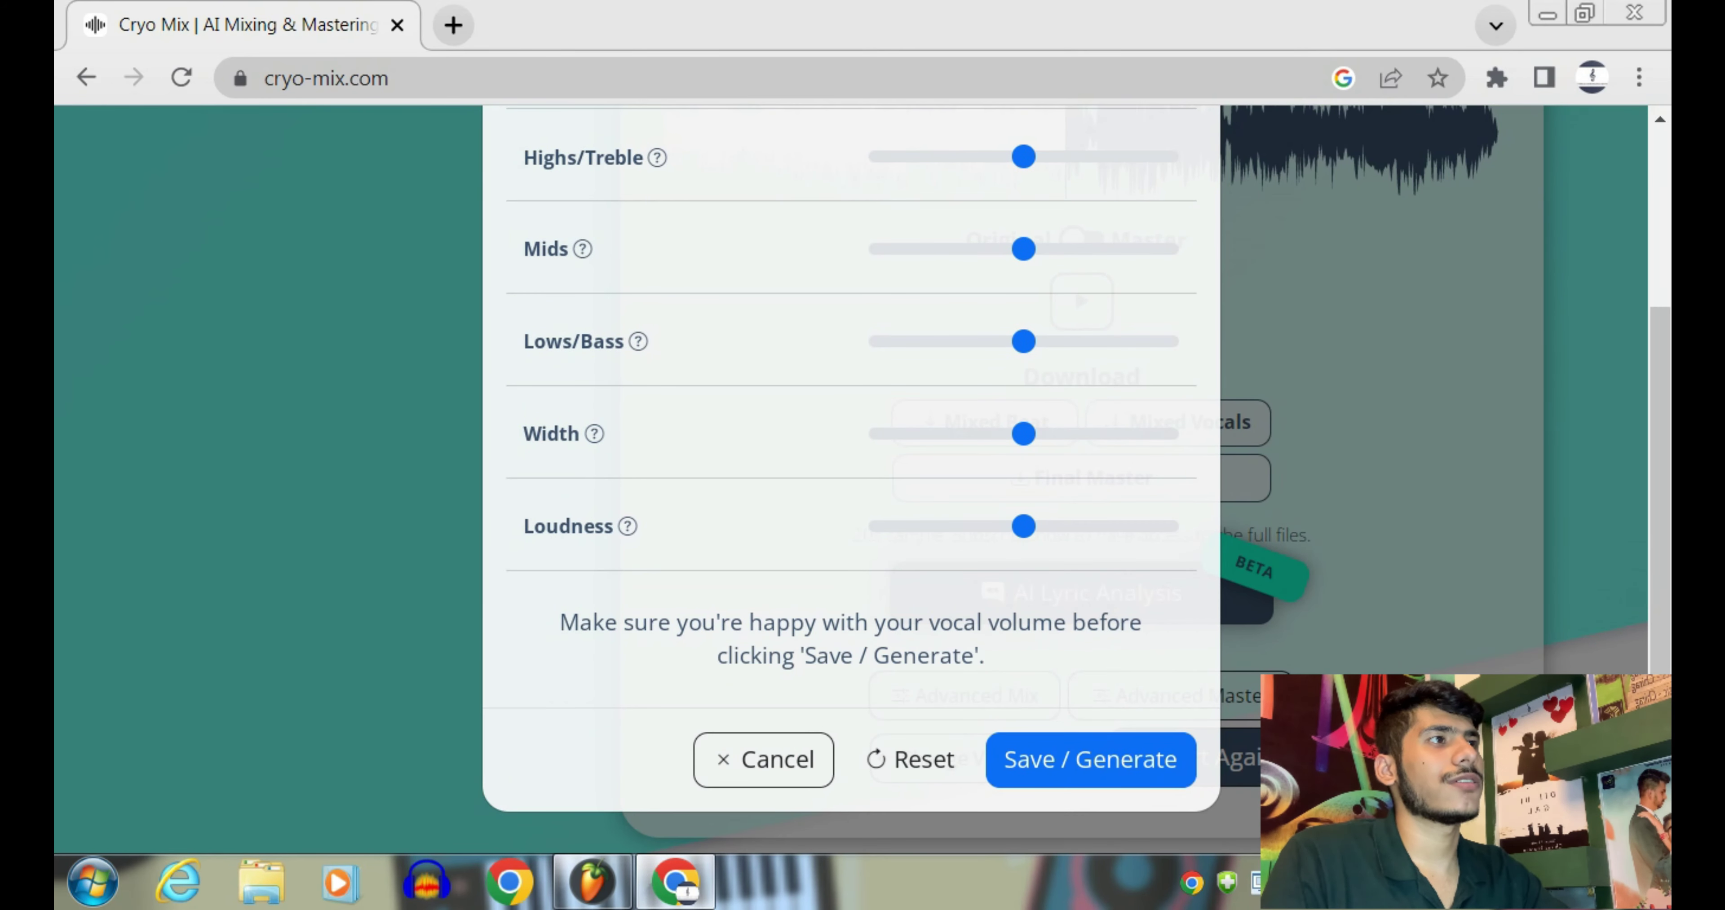